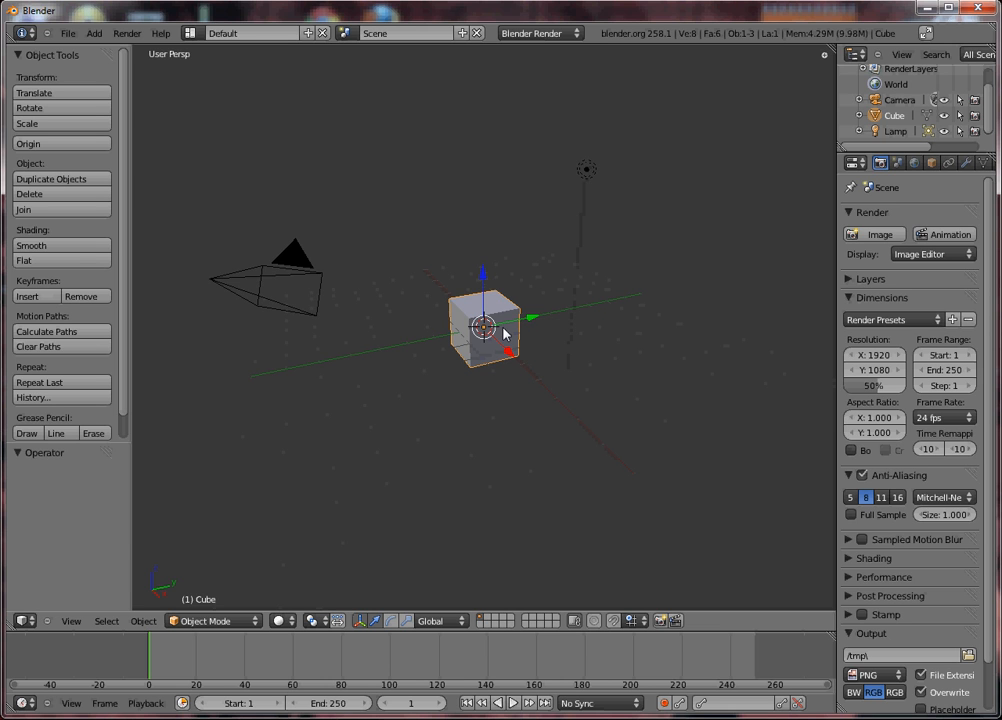
- Delete the default cube and add a mesh plane at the scene origin
key("x")
left_click(504, 334)
key("shift+a")
mouse_move(504, 334)
left_click(546, 337)
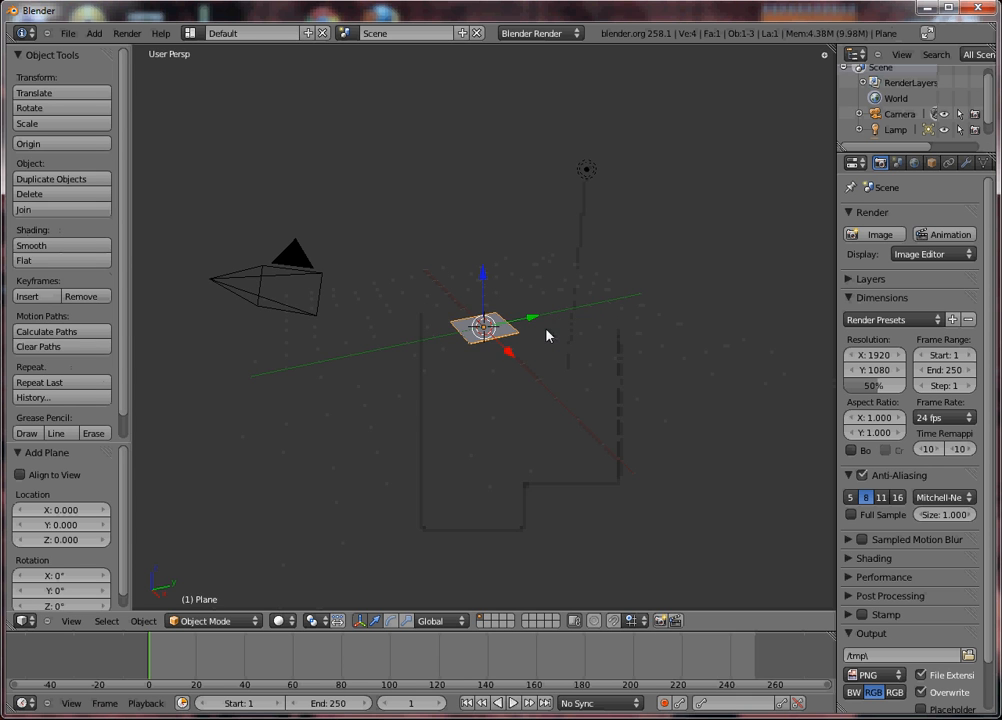
- Scale the plane up by a factor of about 5.8 and again by about 1.5 to form a large floor
middle_click_drag(512, 351, 452, 396)
key("s")
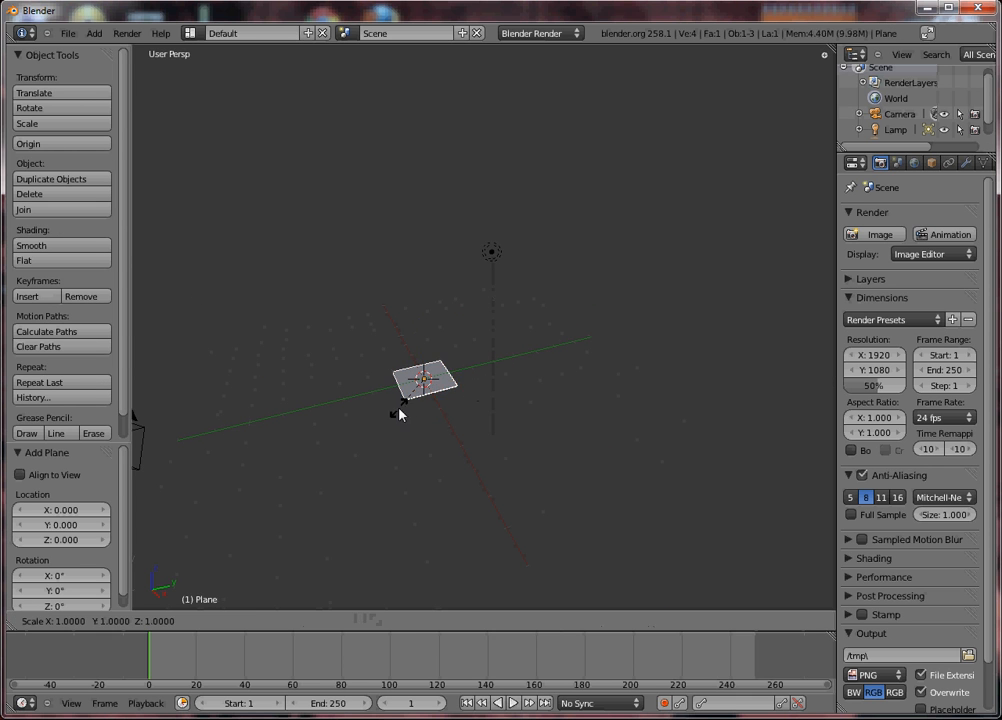
left_click(318, 579)
key("s")
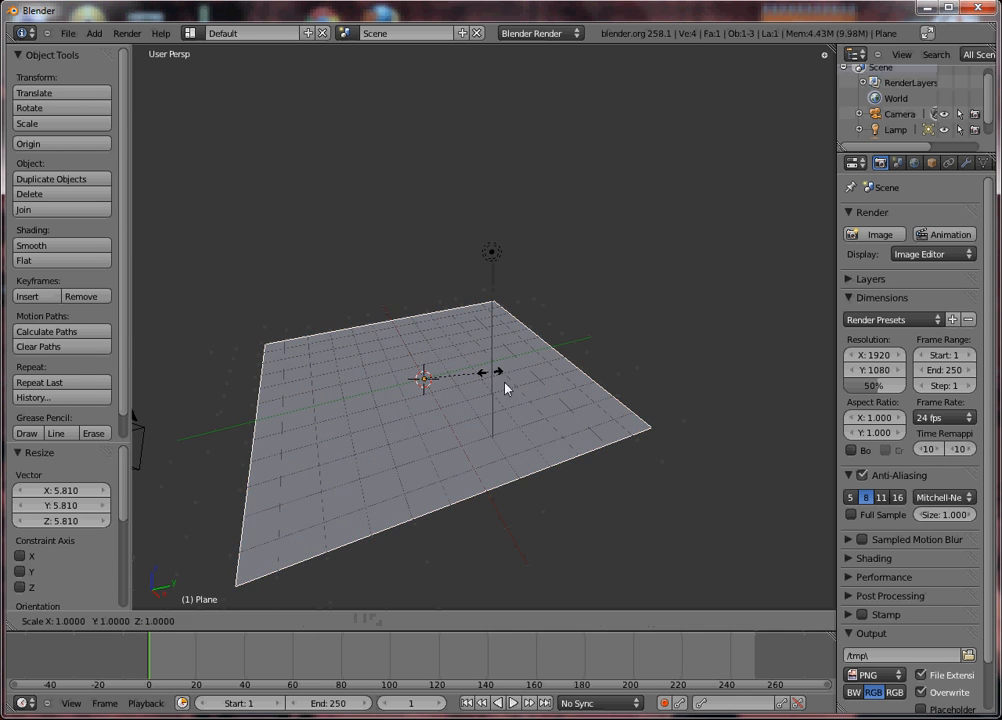
left_click(524, 397)
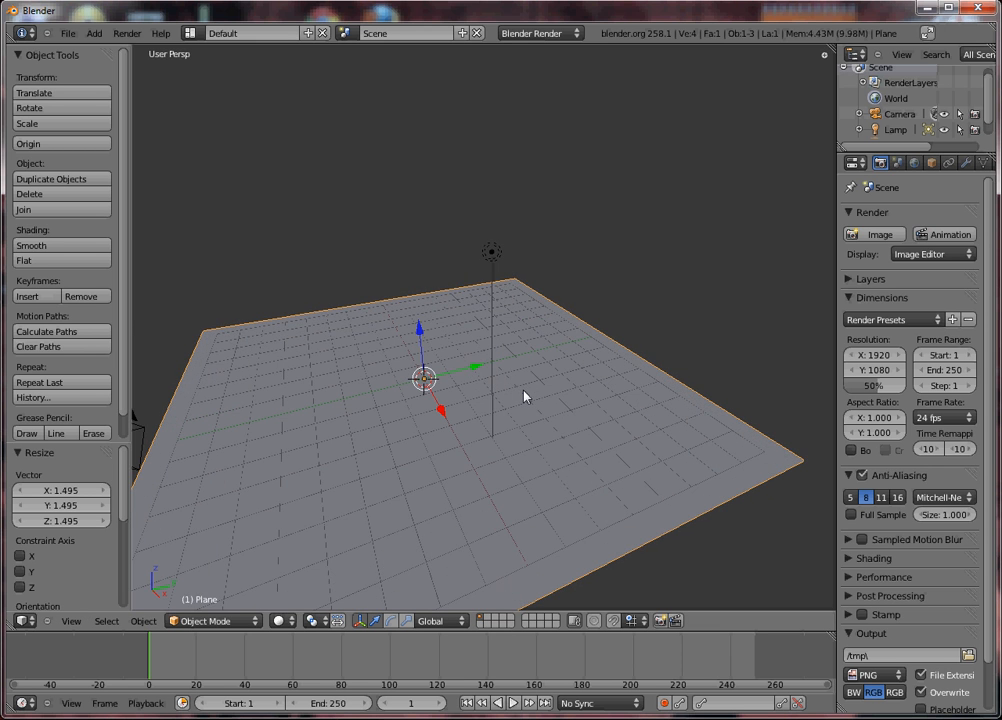
- Look through the camera and move it backward along its local Z axis, about 3.7 in X, -3.4 in Y and 2.5 in Z
key("KP_0")
right_click(659, 328)
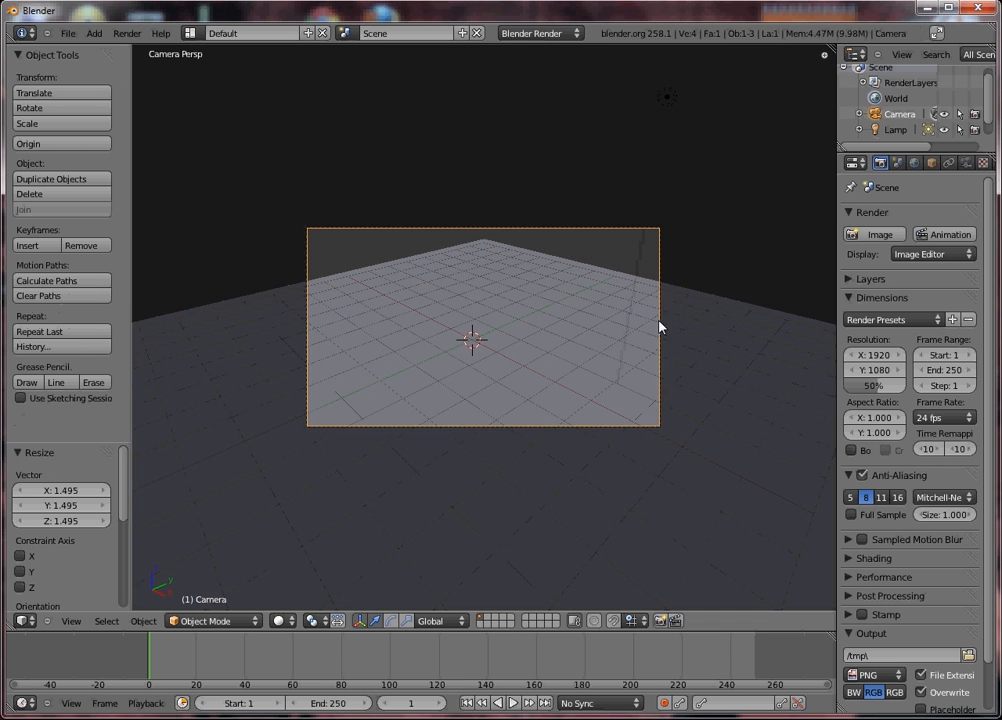
key("g")
key("z")
key("z")
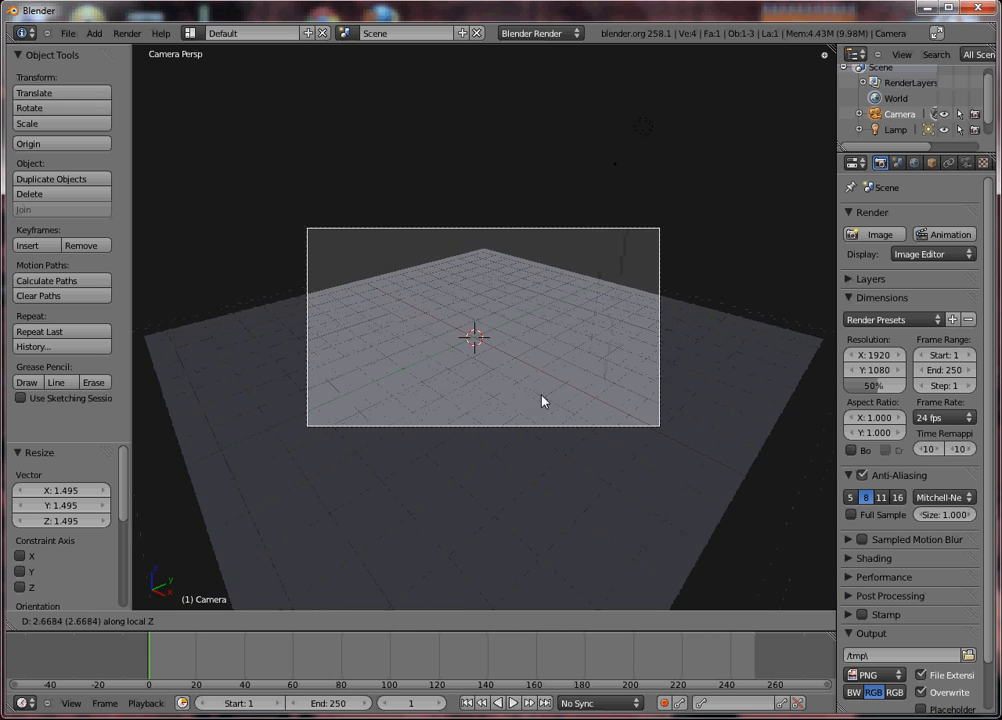
left_click(548, 416)
- Lower the camera by about 1.1 units in Z and re-aim it in fly mode so the floor sits lower in the frame
key("g")
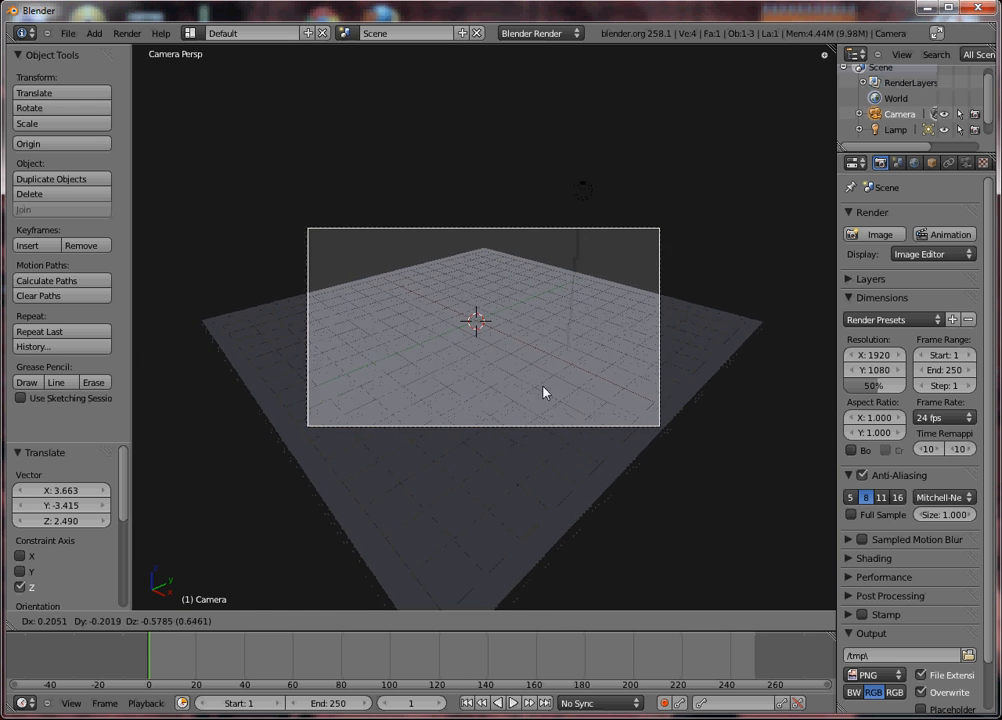
left_click(541, 418)
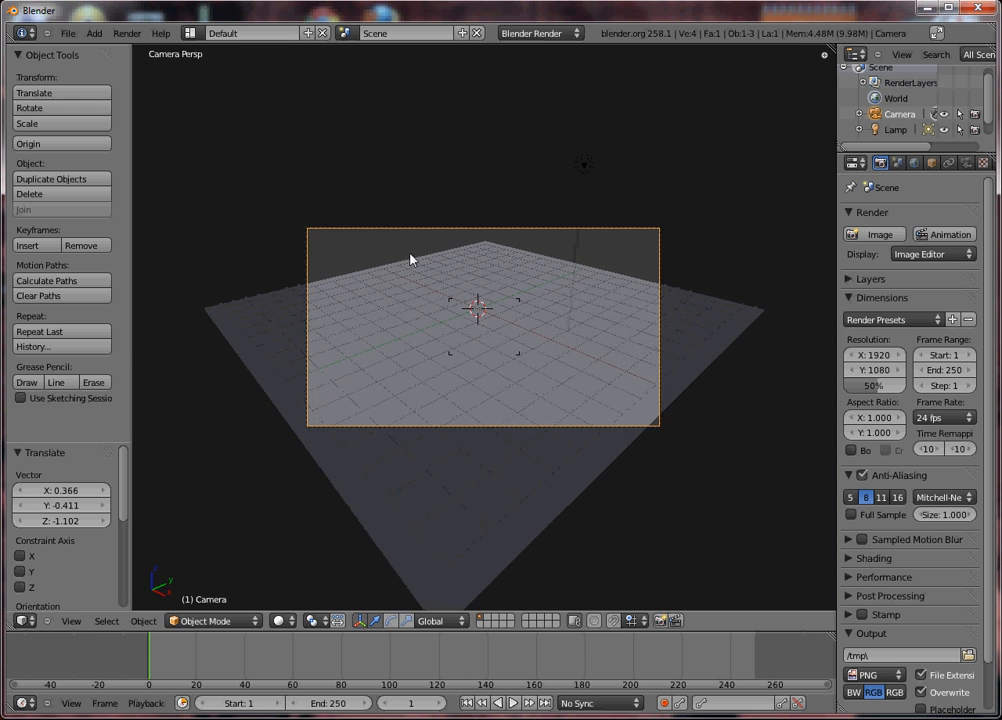
left_click(513, 295)
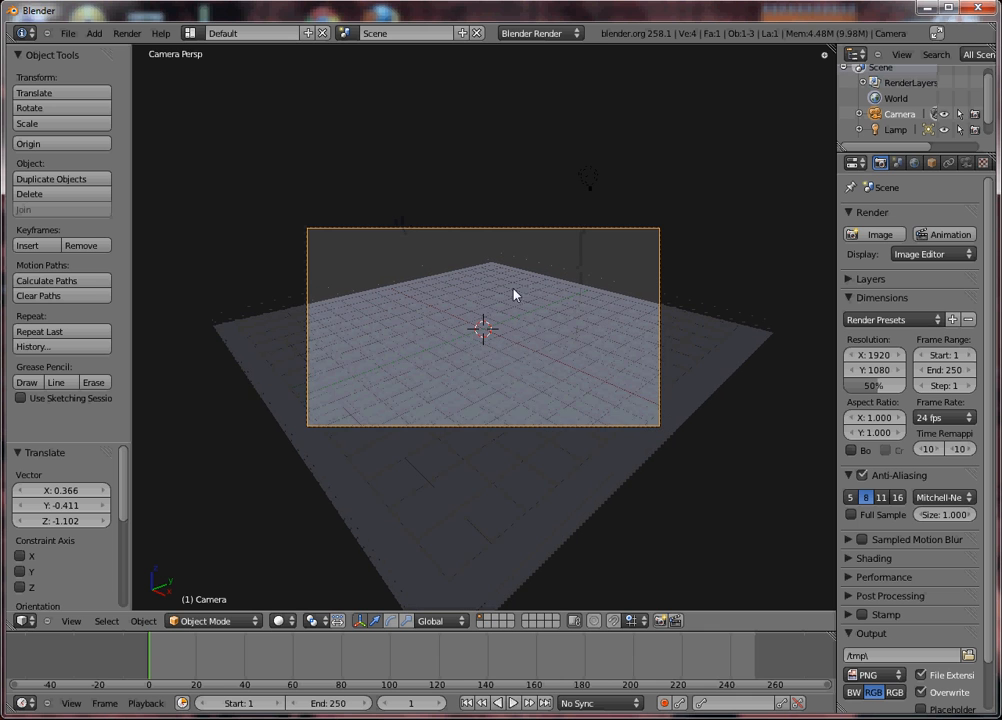
- Rotate the plane about -43.7° around the global Z axis and scale it up by a factor of about 1.74
right_click(558, 333)
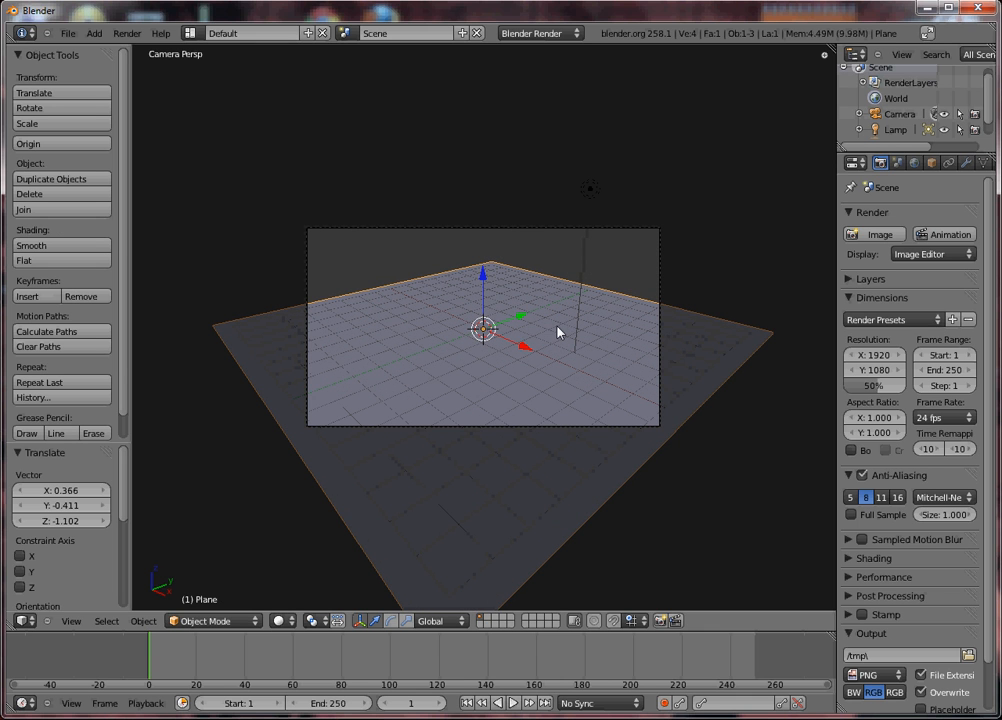
key("r")
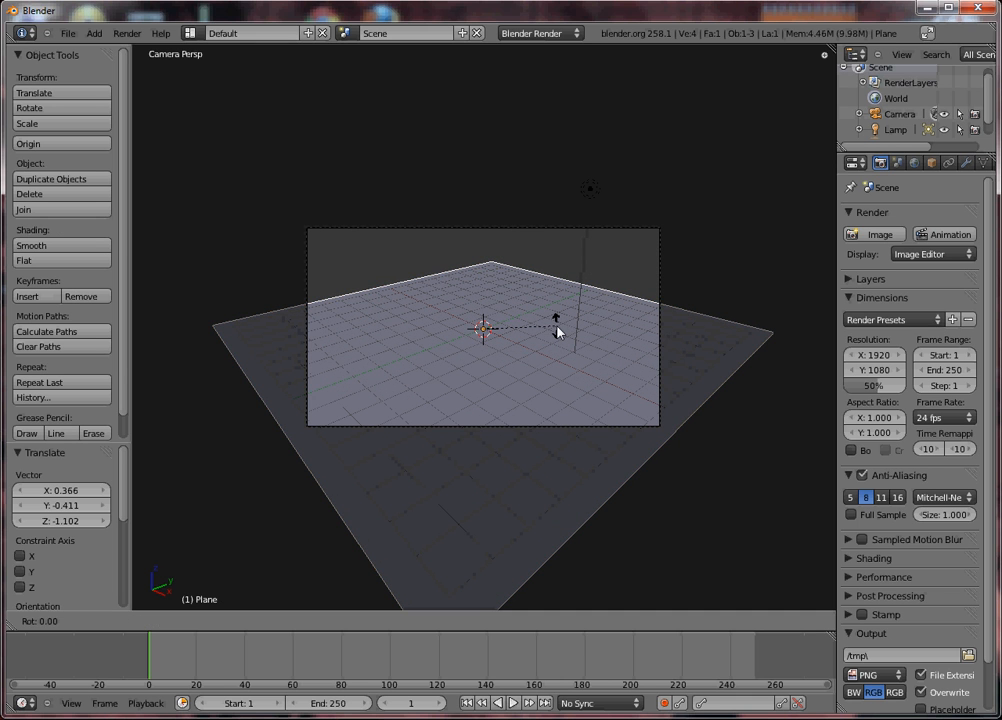
key("z")
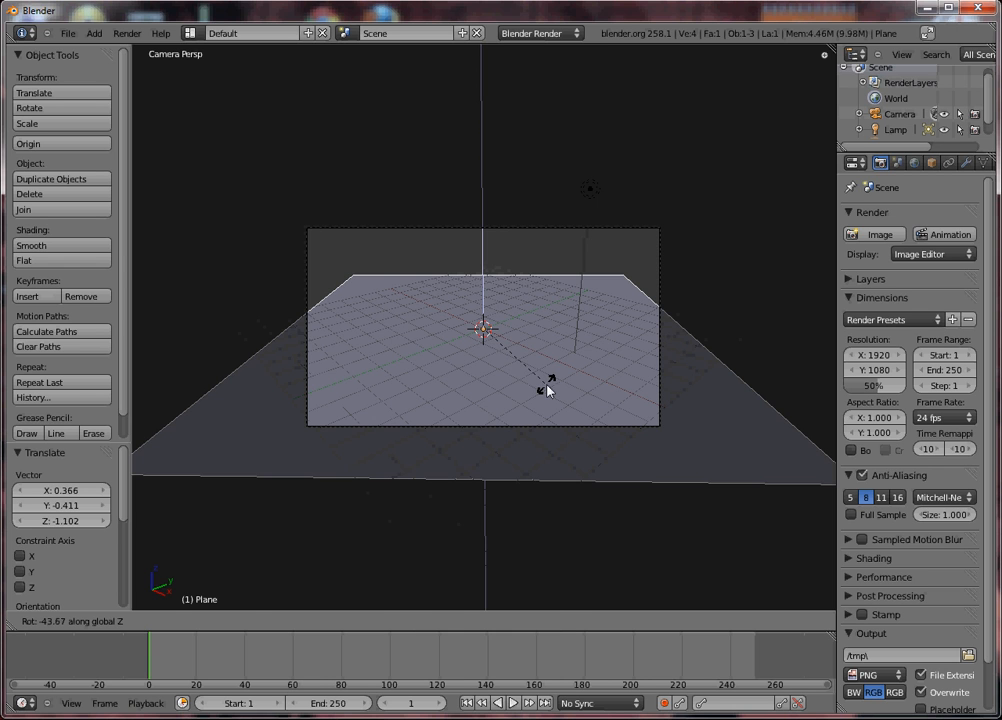
left_click(547, 390)
key("s")
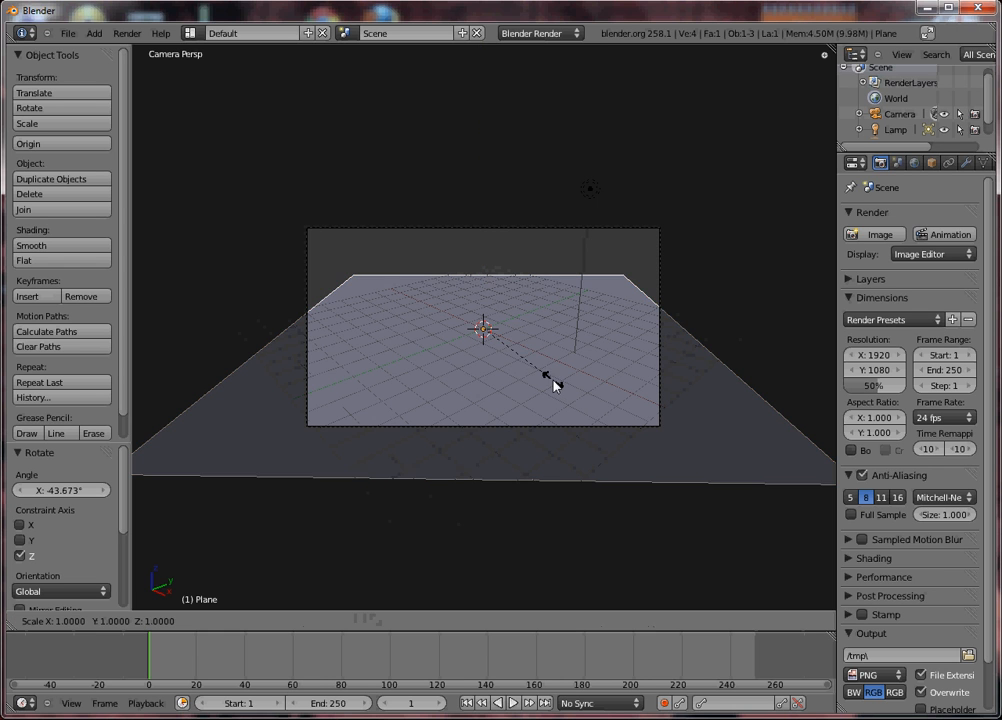
left_click(597, 433)
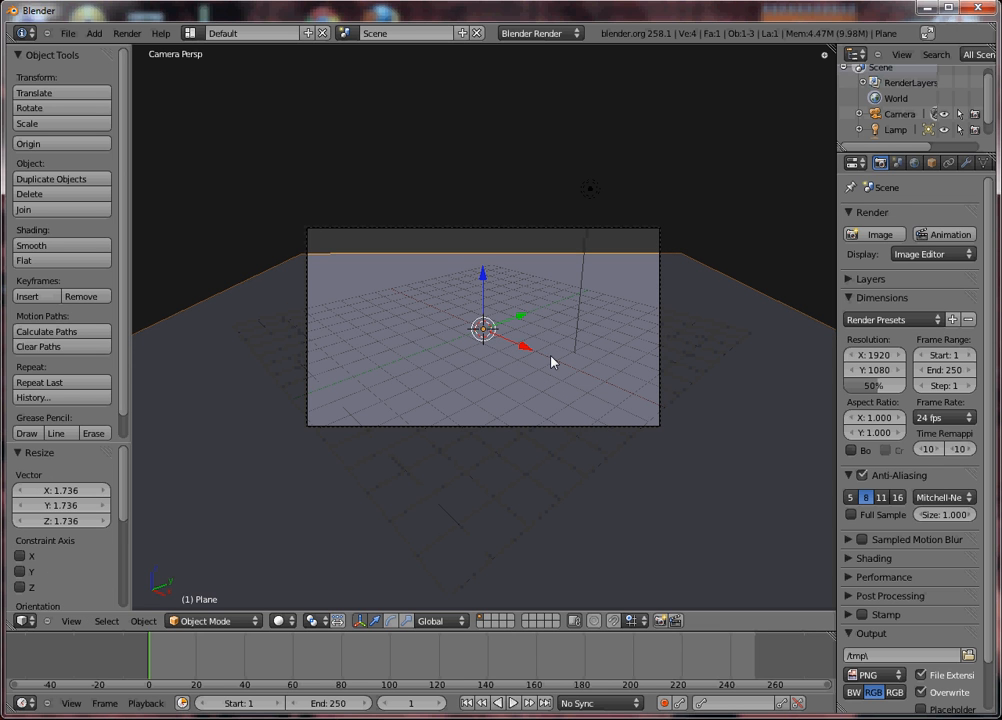
- Move the plane toward the camera from the top view in two moves, about 8.7 units in X and -8.1 in Y overall
key("KP_7")
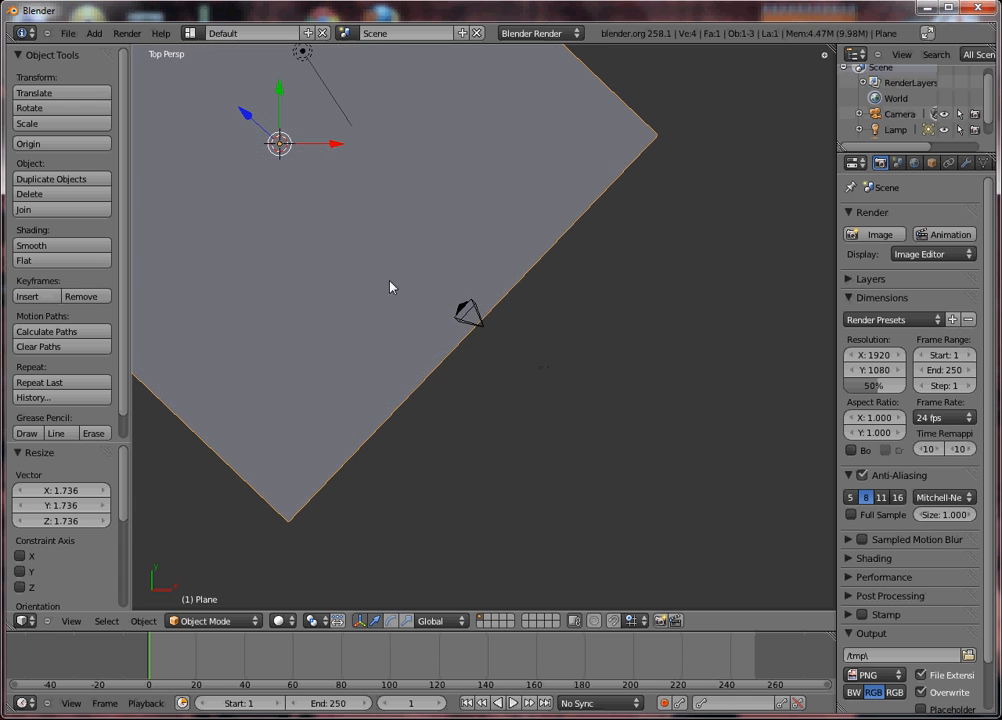
key("g")
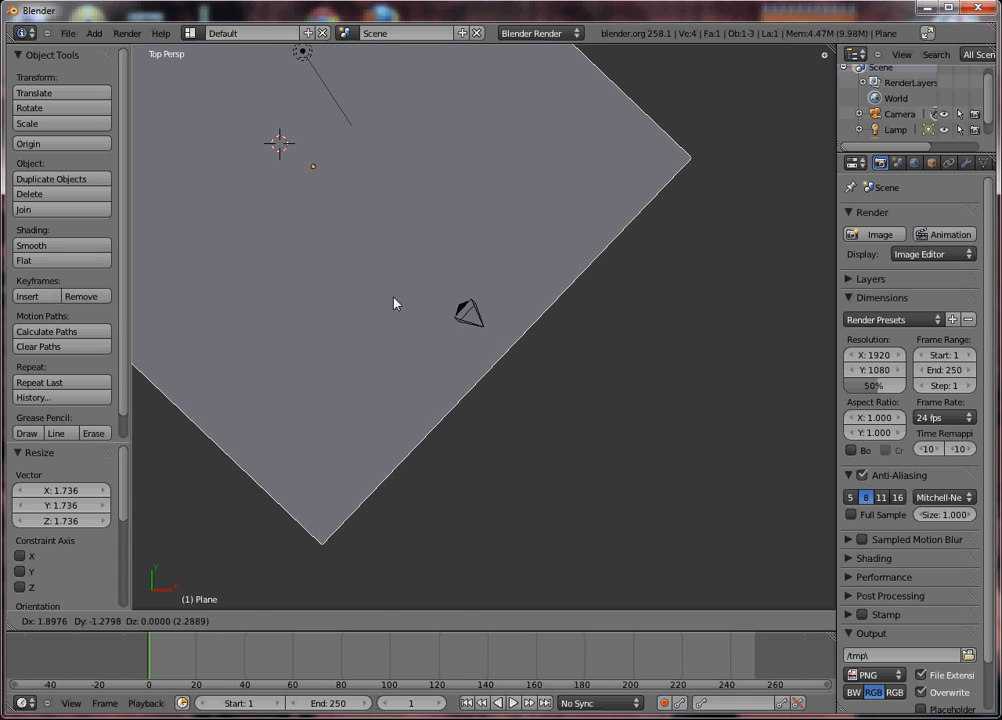
left_click(397, 309)
key("KP_0")
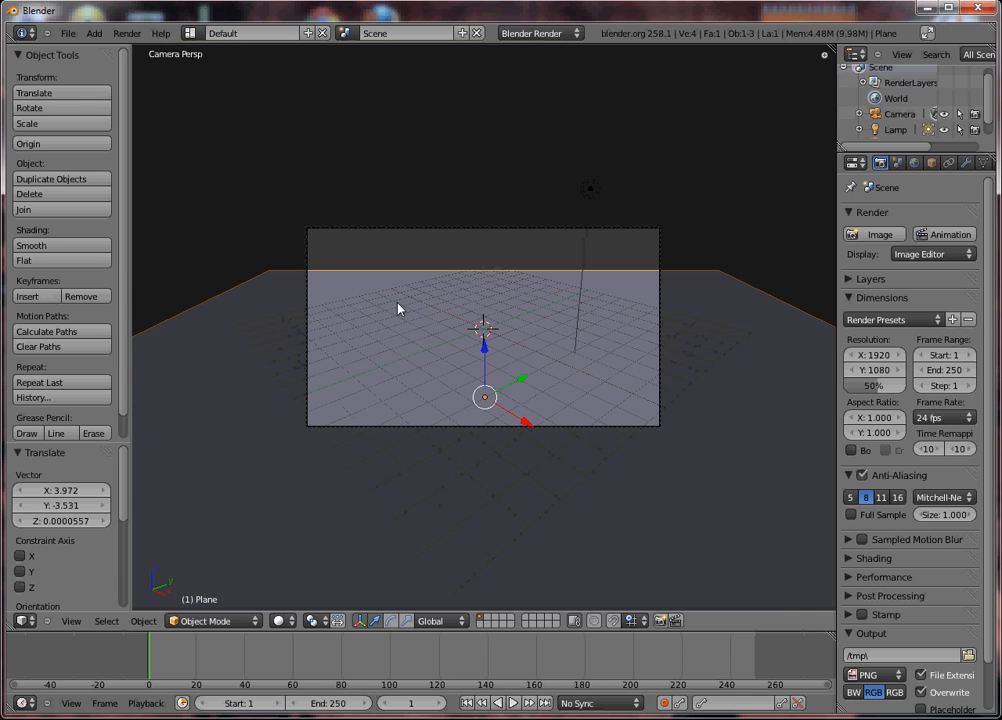
key("KP_7")
key("g")
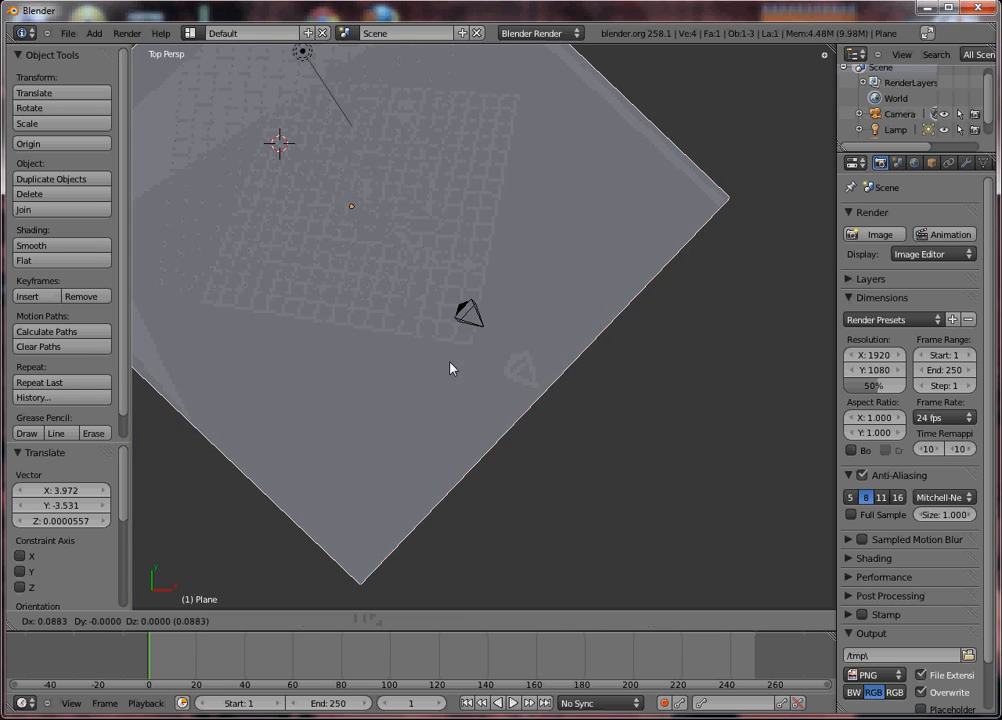
left_click(477, 383)
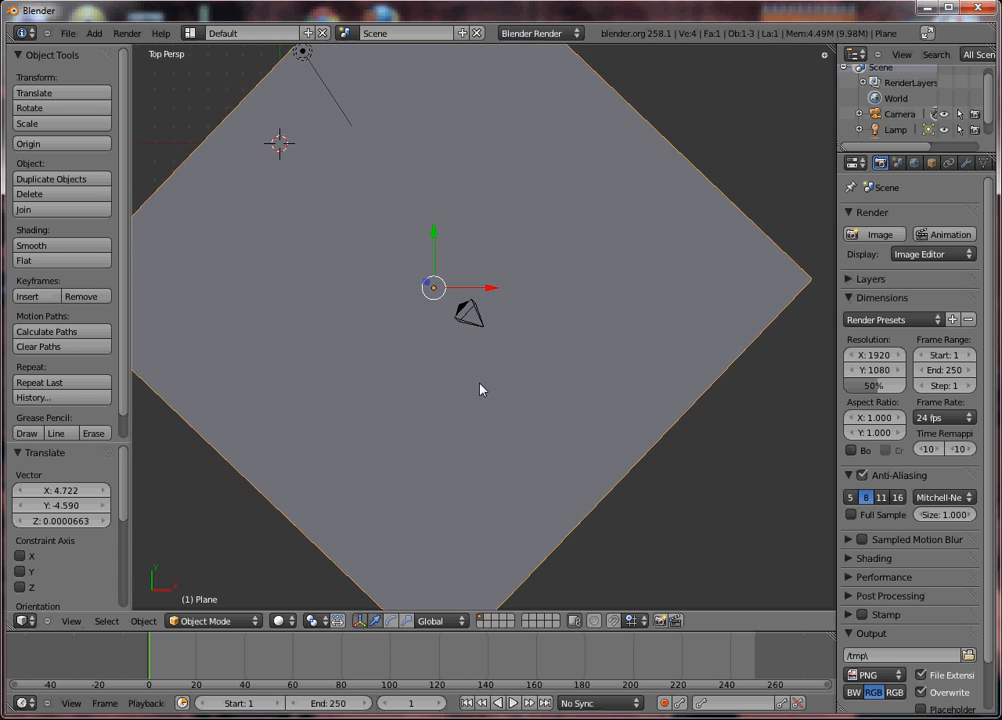
key("KP_0")
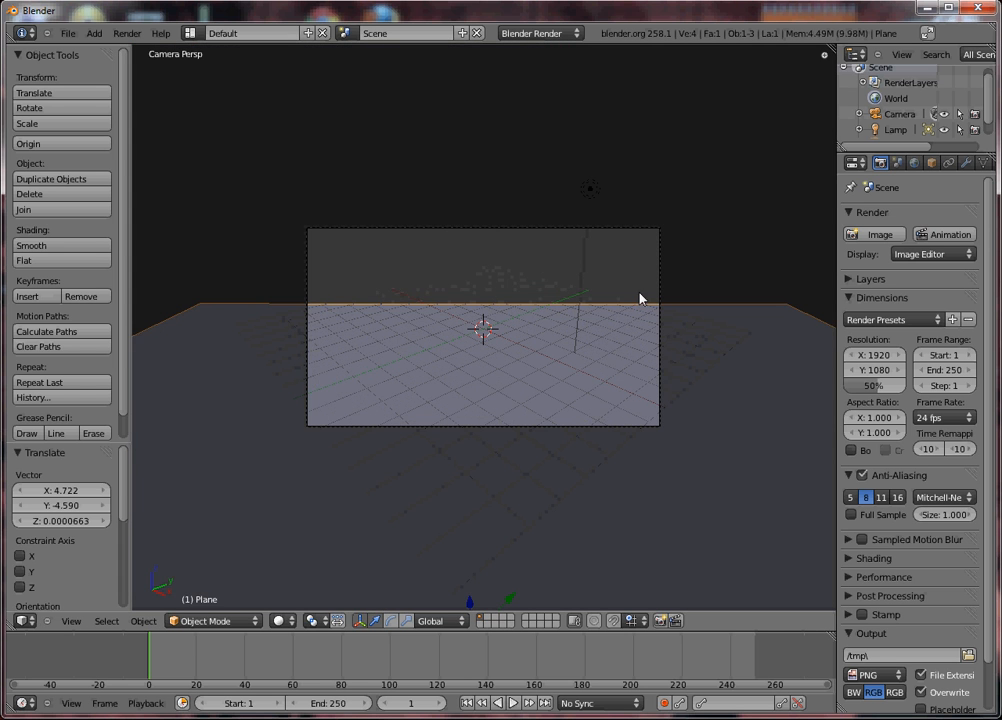
- Lower the camera by about 0.86 units in Z and adjust its aim in fly mode
right_click(658, 297)
key("g")
left_click(657, 363)
key("shift+f")
left_click(535, 363)
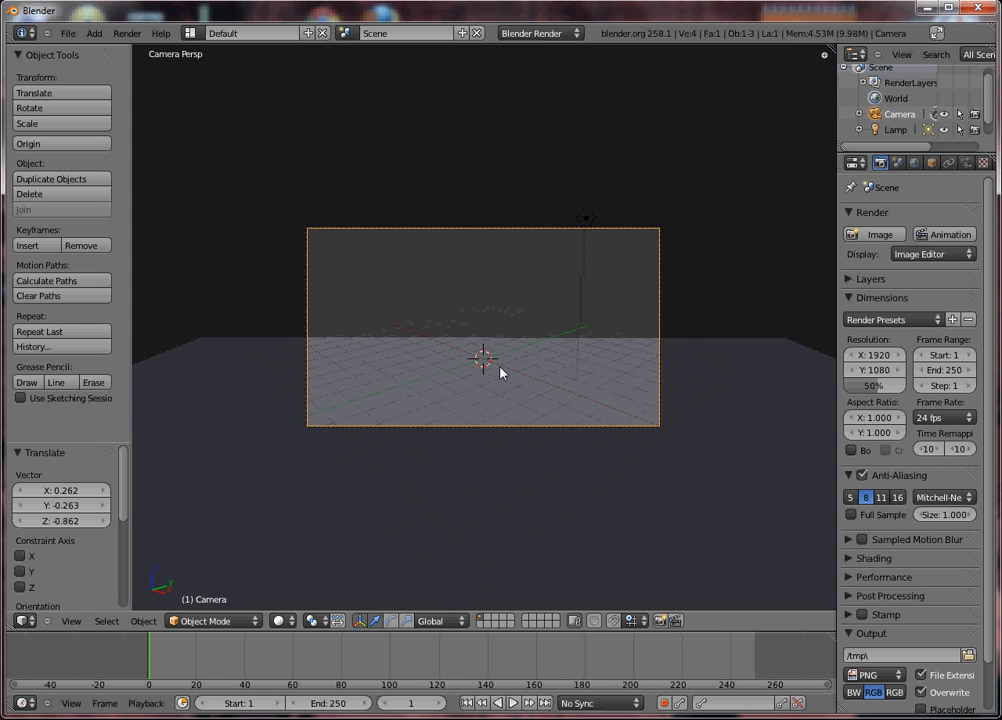
- Re-aim the camera in fly mode and lower it by about 2.4 units in Z, closer to the floor
key("shift+f")
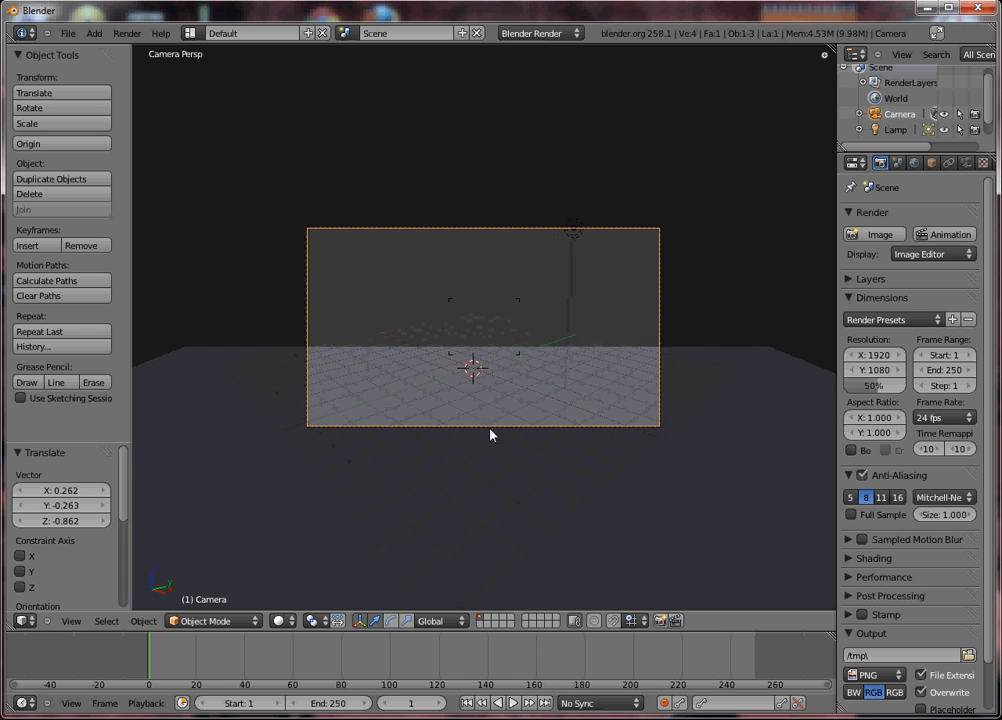
left_click(495, 225)
key("g")
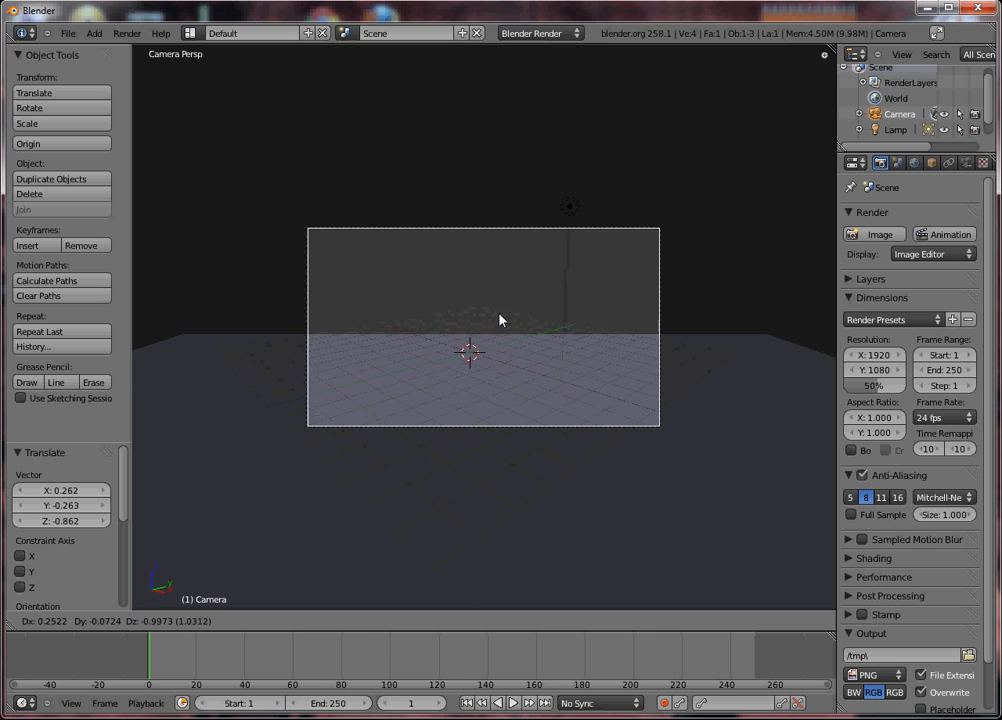
left_click(494, 405)
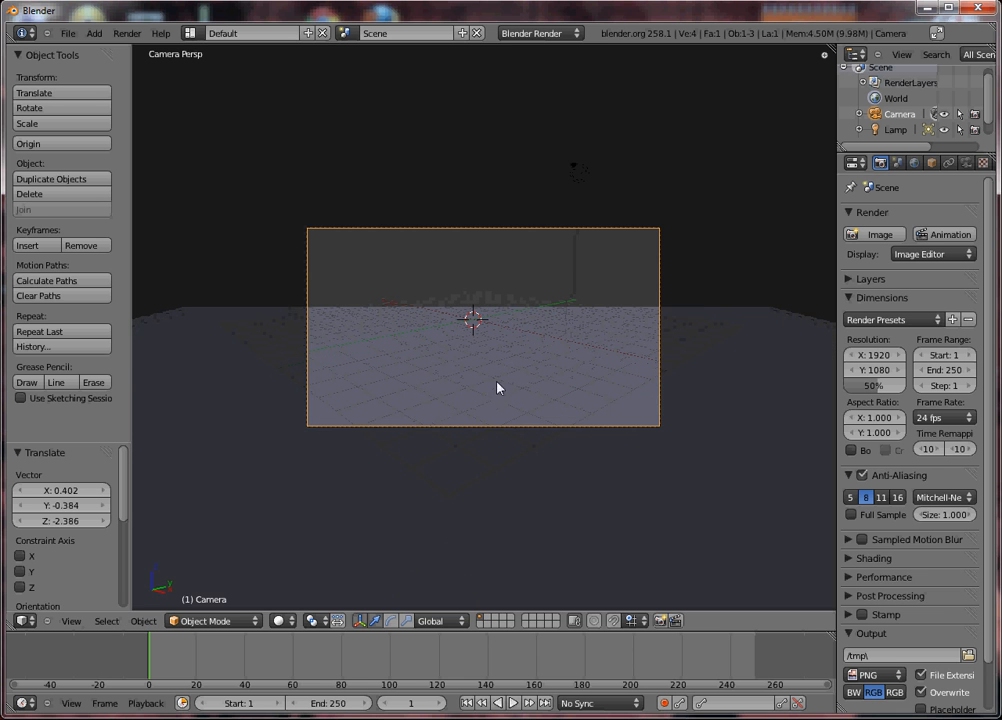
- Select the plane together with the camera, move both about -3.9 units in X and 3.4 in Y from the top view, and deselect them
middle_click_drag(503, 331, 376, 360)
scroll(376, 361, "down", 4)
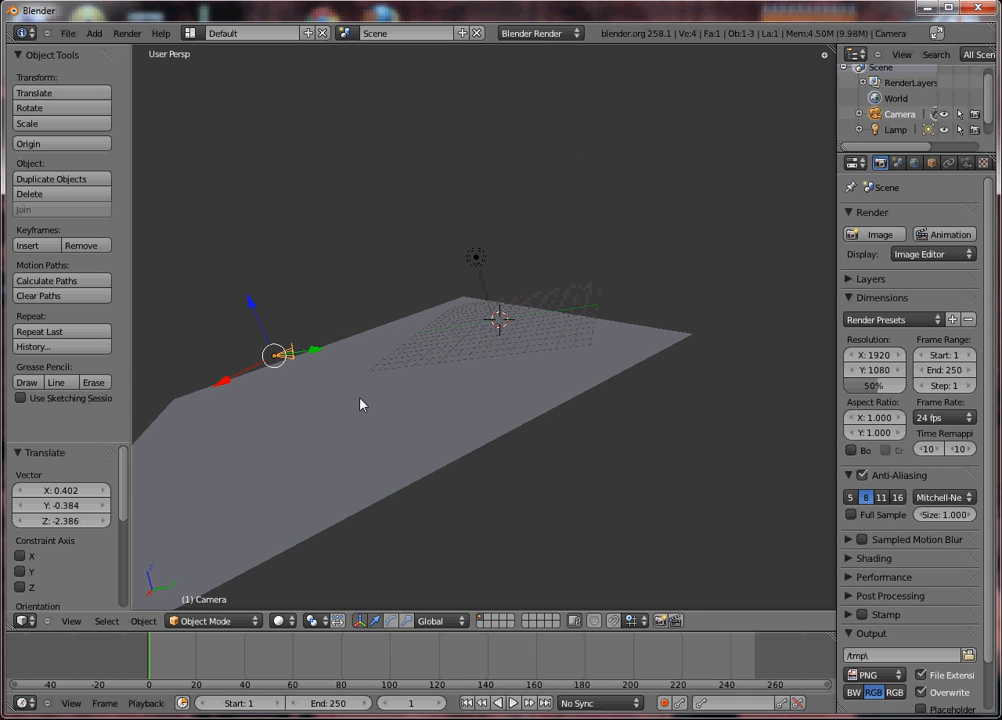
right_click(361, 404)
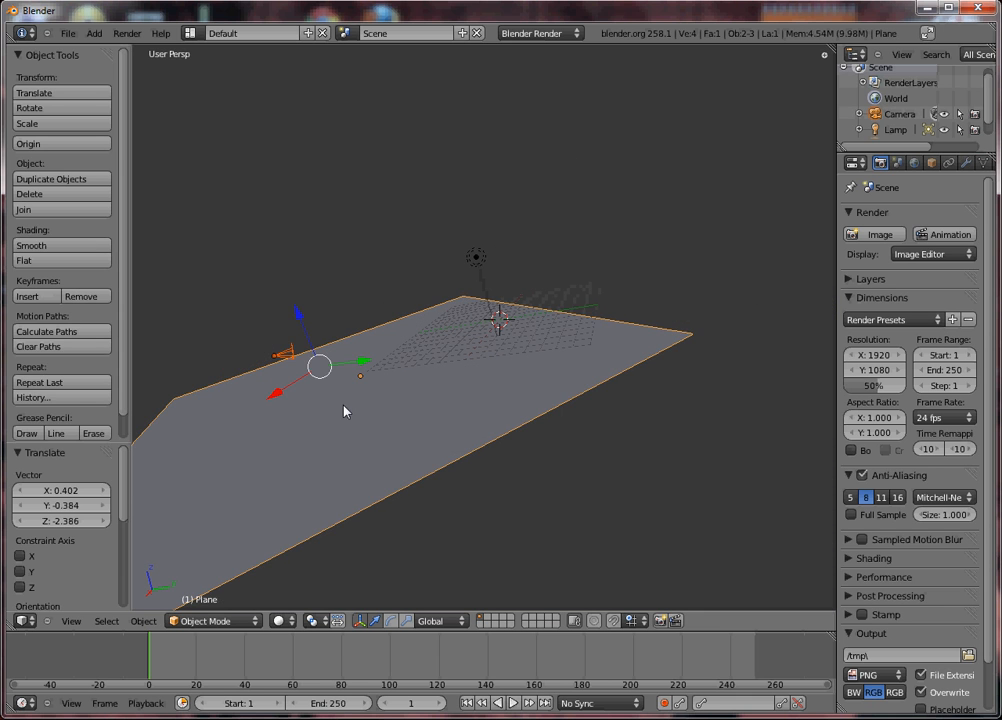
key("KP_7")
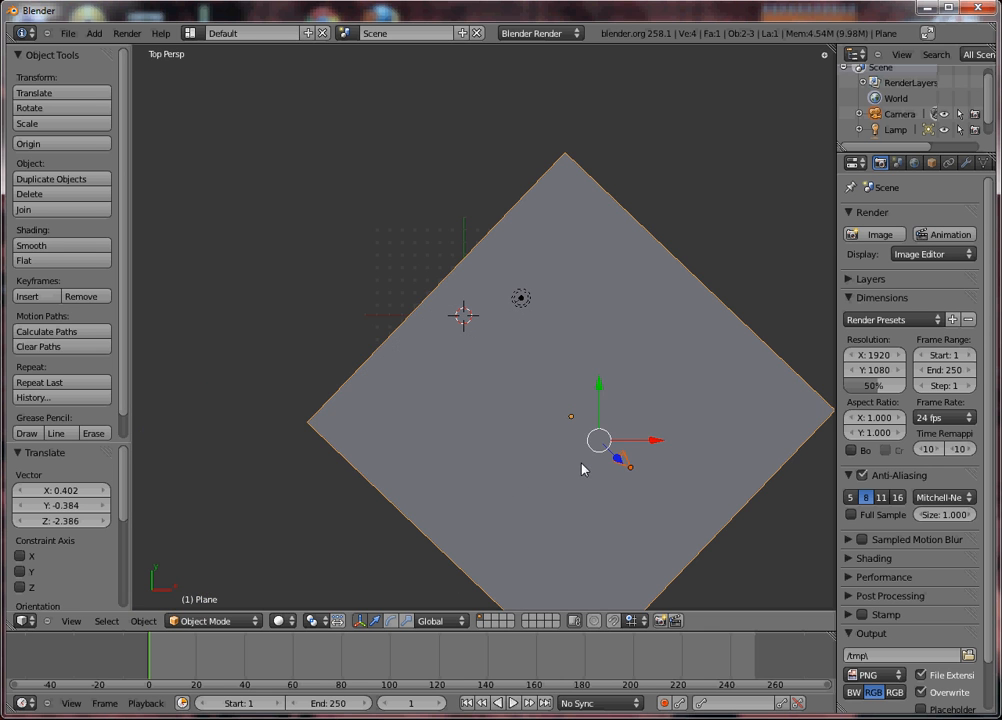
key("g")
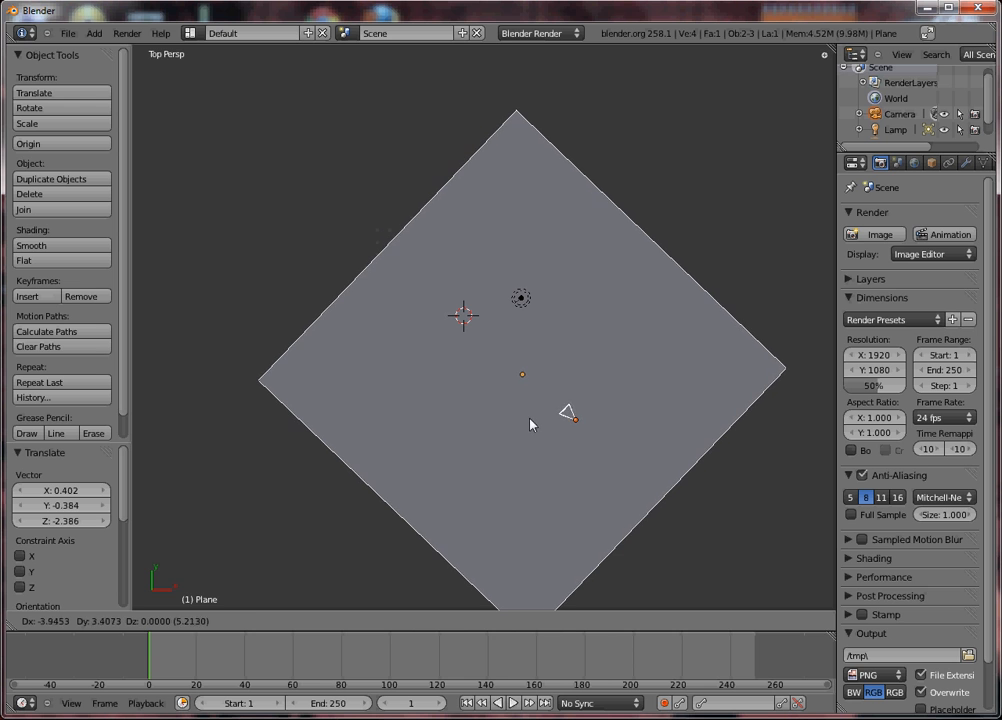
left_click(530, 425)
key("a")
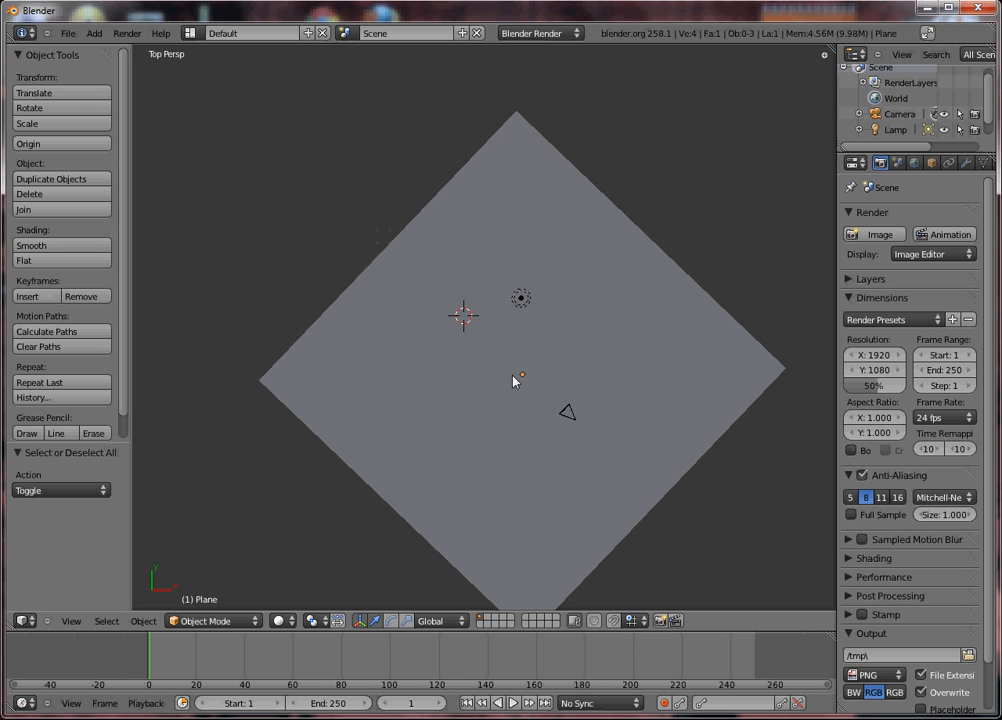
- Add a cube and place it on the floor in the camera view, offset about -1.42 units in X and -1.47 in Y
key("shift+a")
left_click(552, 388)
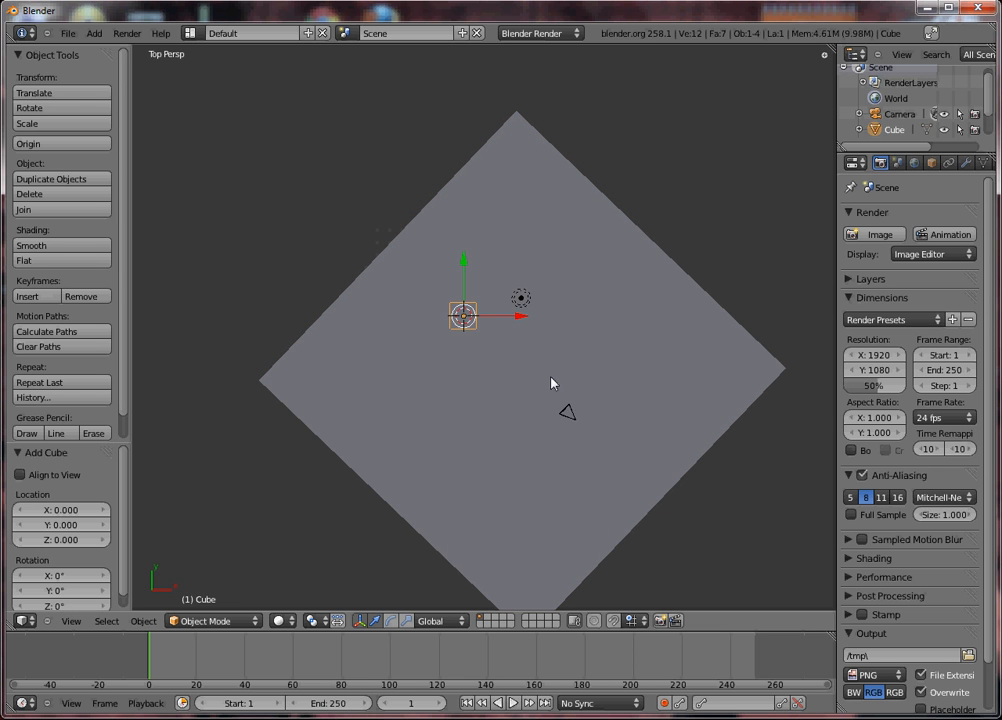
key("KP_0")
left_click_drag(477, 311, 479, 270)
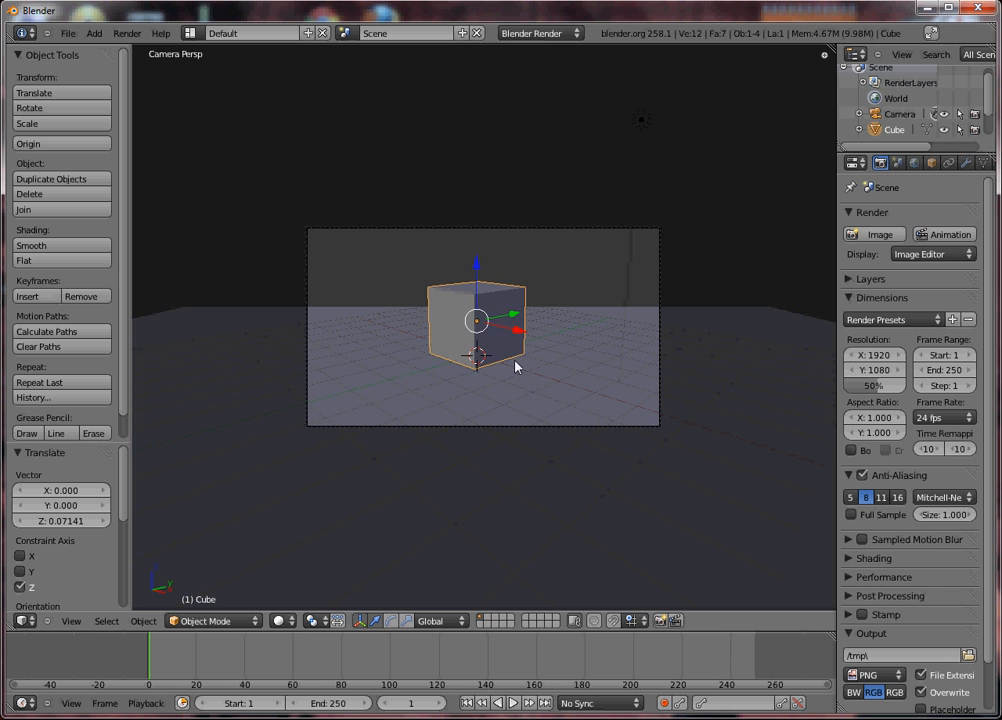
key("g")
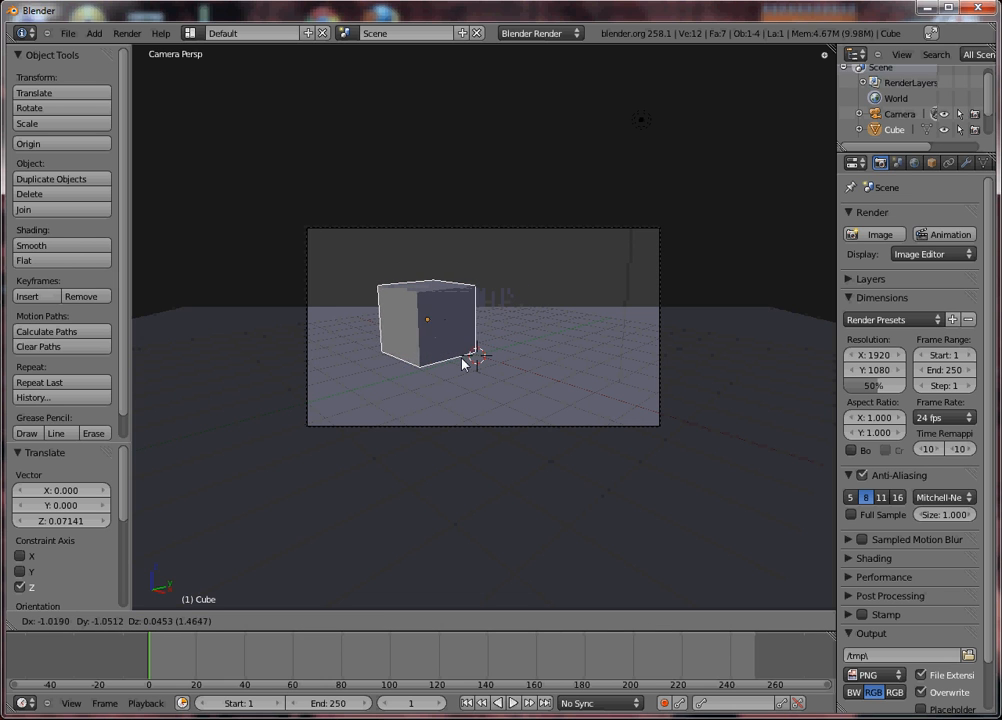
left_click(447, 365)
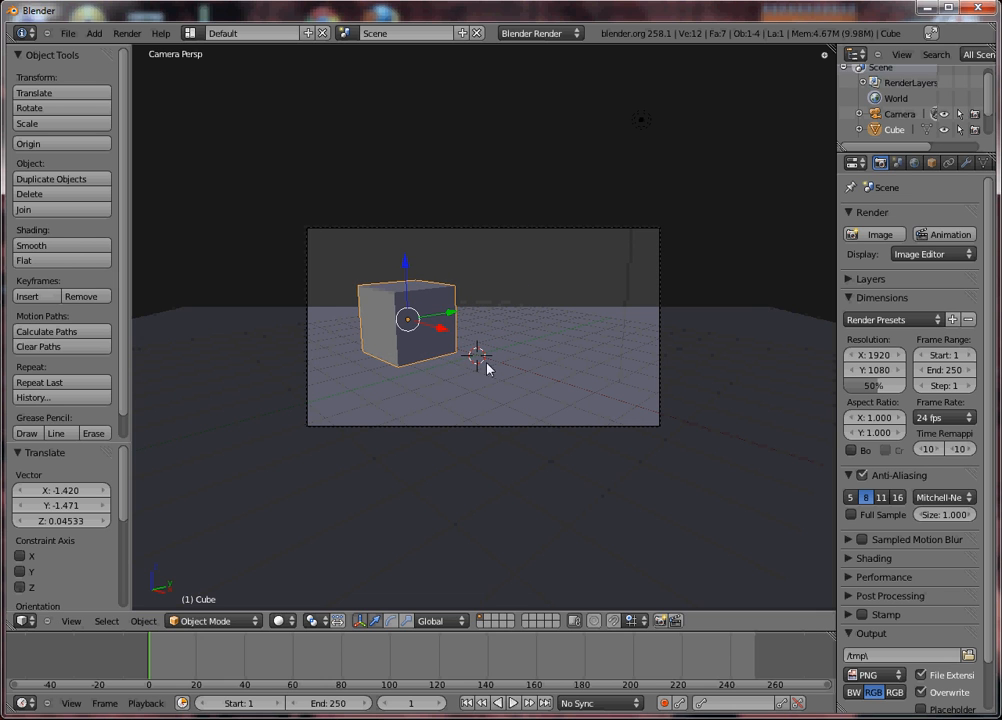
- Add a UV sphere mesh at the 3D cursor beside the cube
key("shift+a")
mouse_move(492, 365)
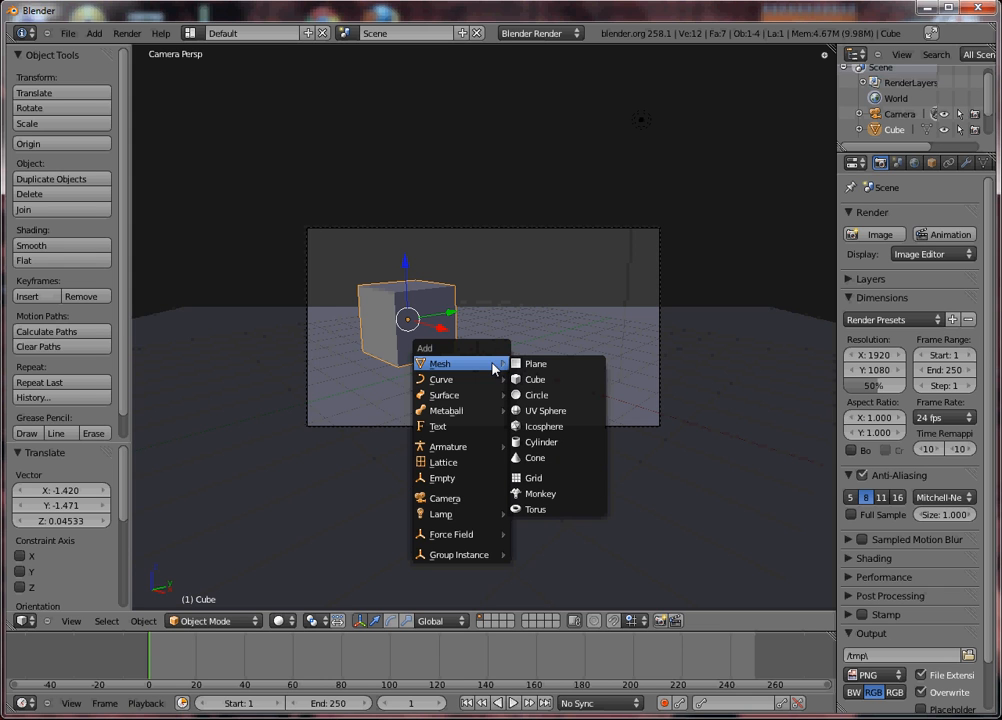
left_click(557, 411)
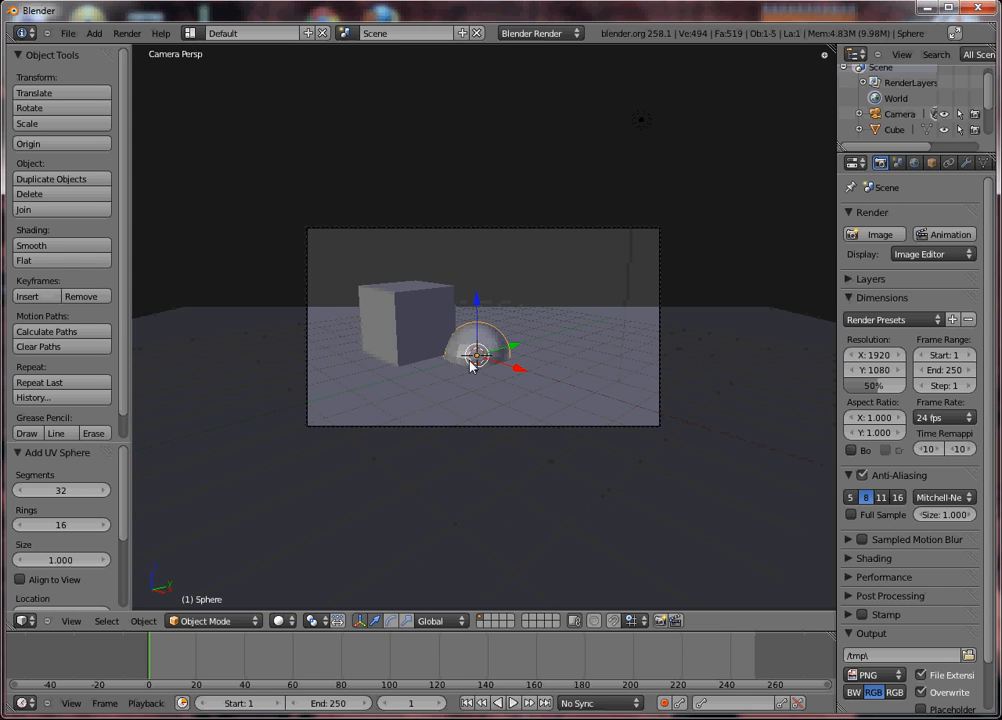
- Lift the sphere above the cube, about -1.96, -1.05, 2.96 in X, Y, Z, and shift it -0.35 in Y and 0.31 in Z from the right view
key("g")
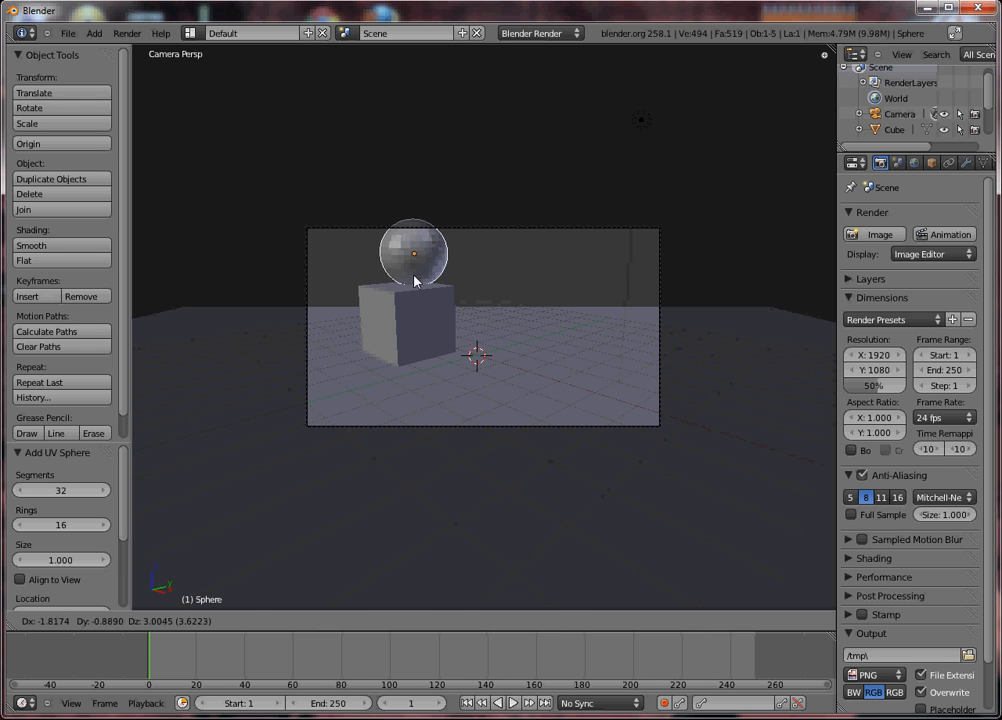
left_click(414, 282)
key("KP_3")
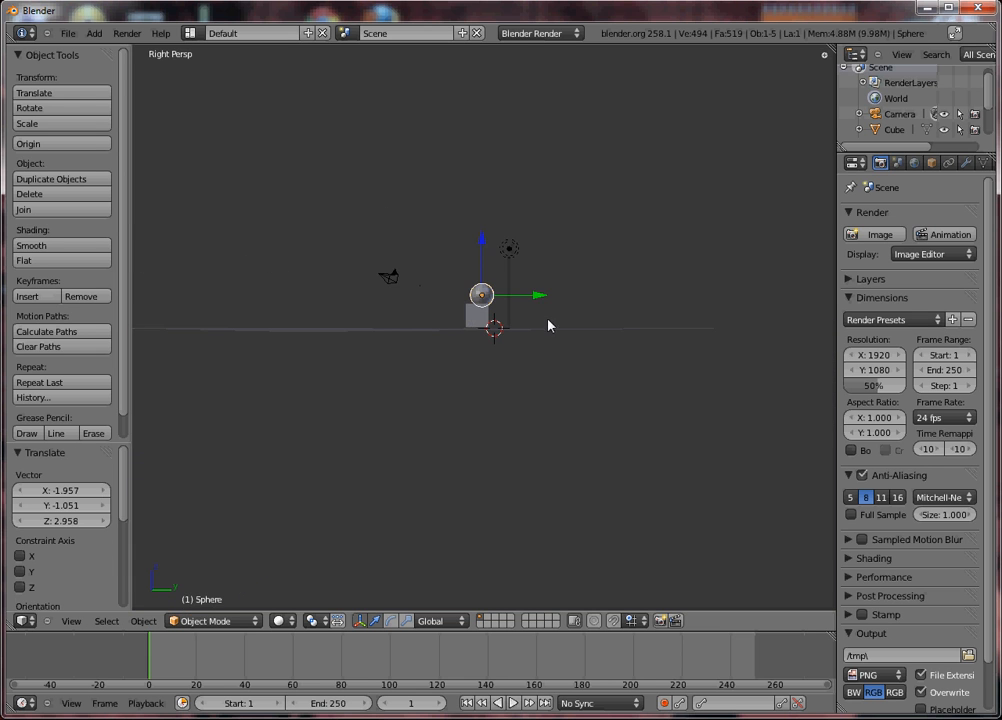
scroll(454, 306, "up", 5)
scroll(454, 306, "up", 1)
key("g")
left_click(465, 264)
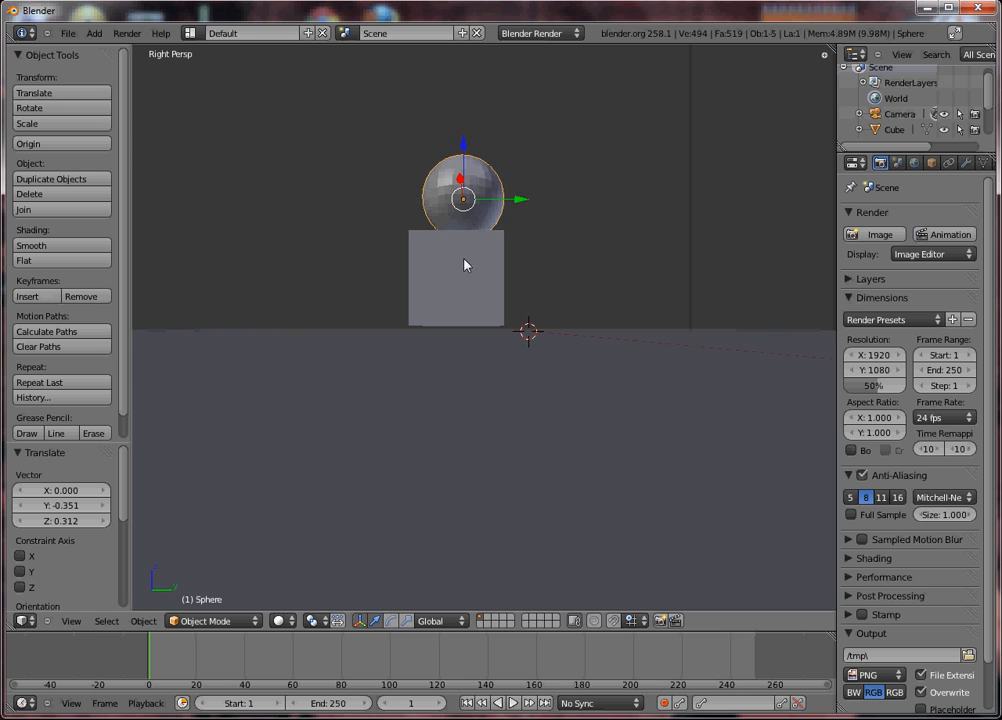
- Fine-tune the sphere's position above the cube in the right orthographic view, about -0.05 in Y and -0.12 in Z
key("KP_5")
key("g")
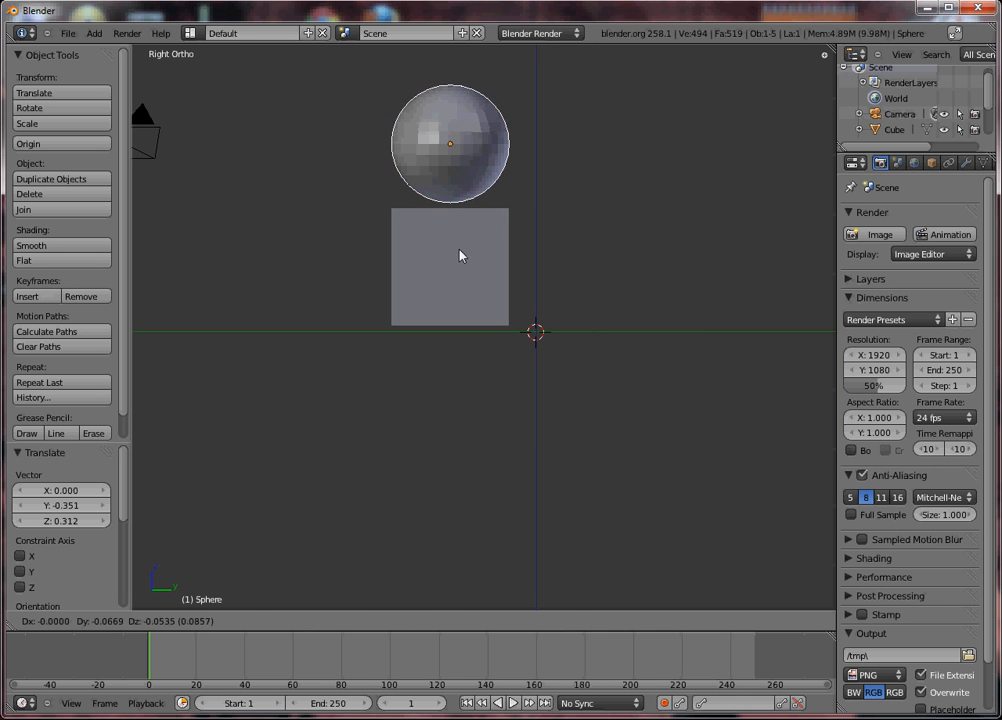
left_click(459, 257)
- Select the camera and move it in camera view about -0.21 in X, -0.04 in Y and 0.55 in Z to frame the whole sphere
key("KP_0")
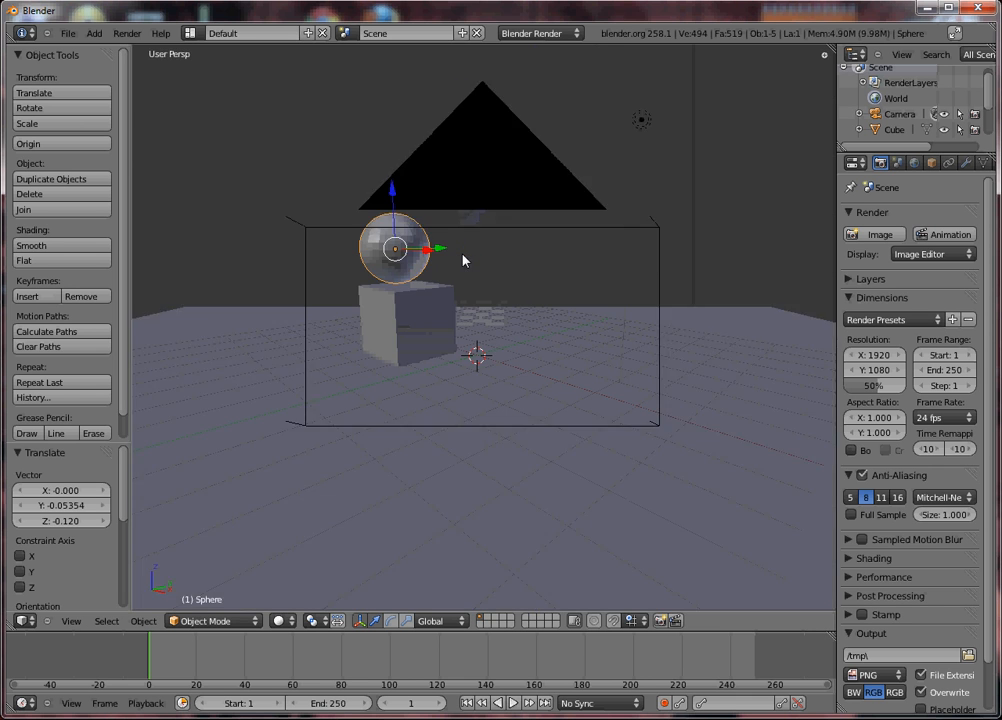
right_click(471, 229)
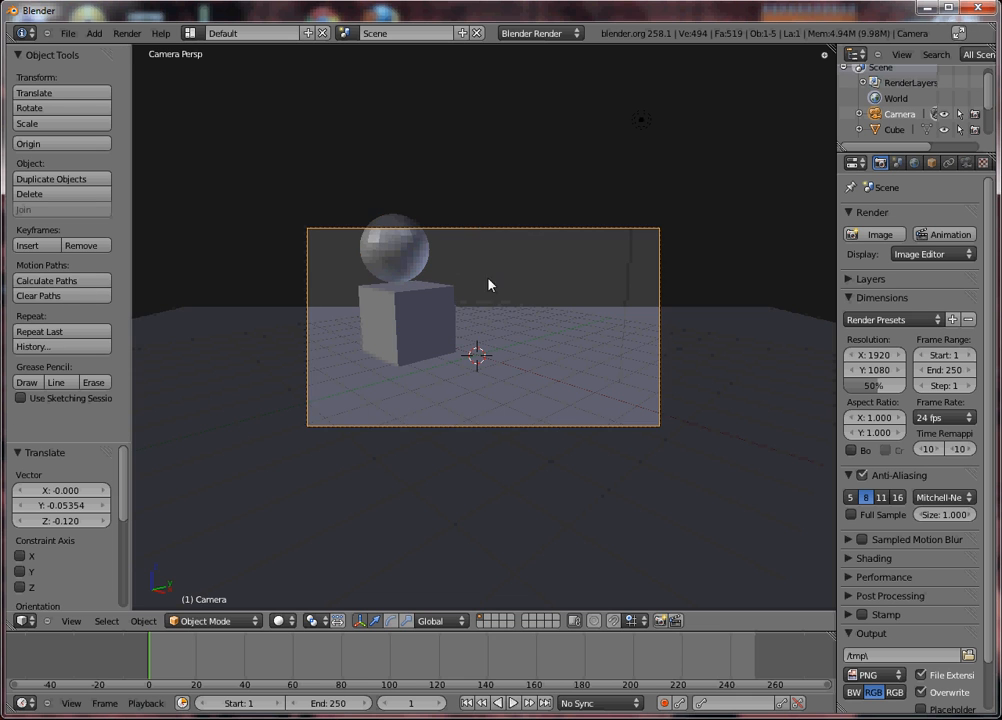
key("g")
left_click(576, 537)
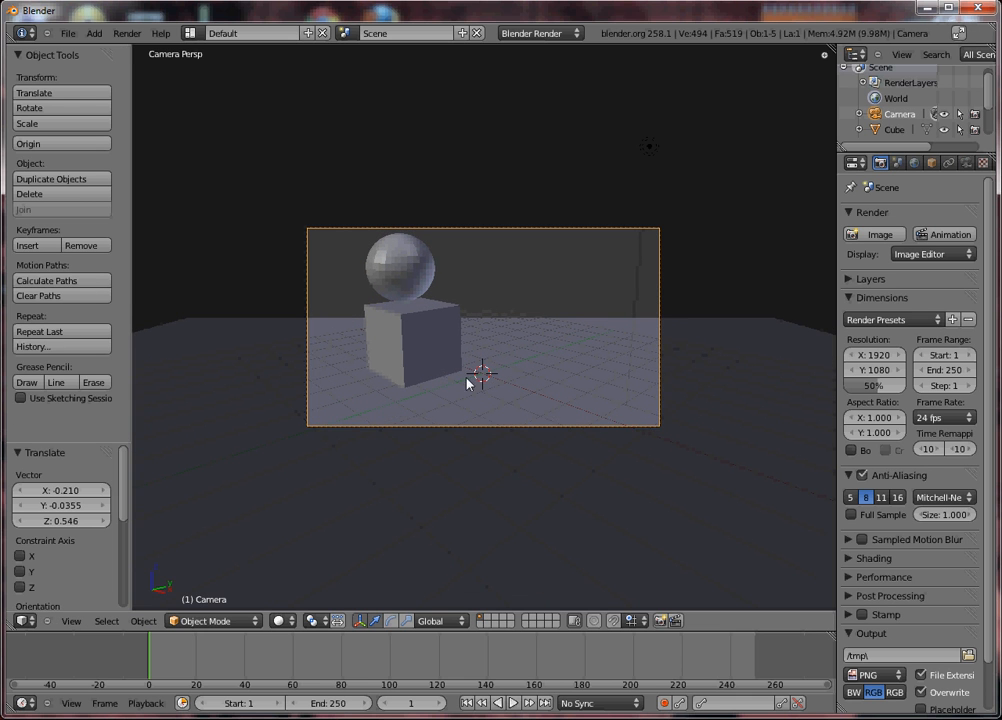
- Nudge the sphere in the camera view about 0.12 in X, 0.11 in Y and -0.045 in Z
right_click(391, 284)
key("g")
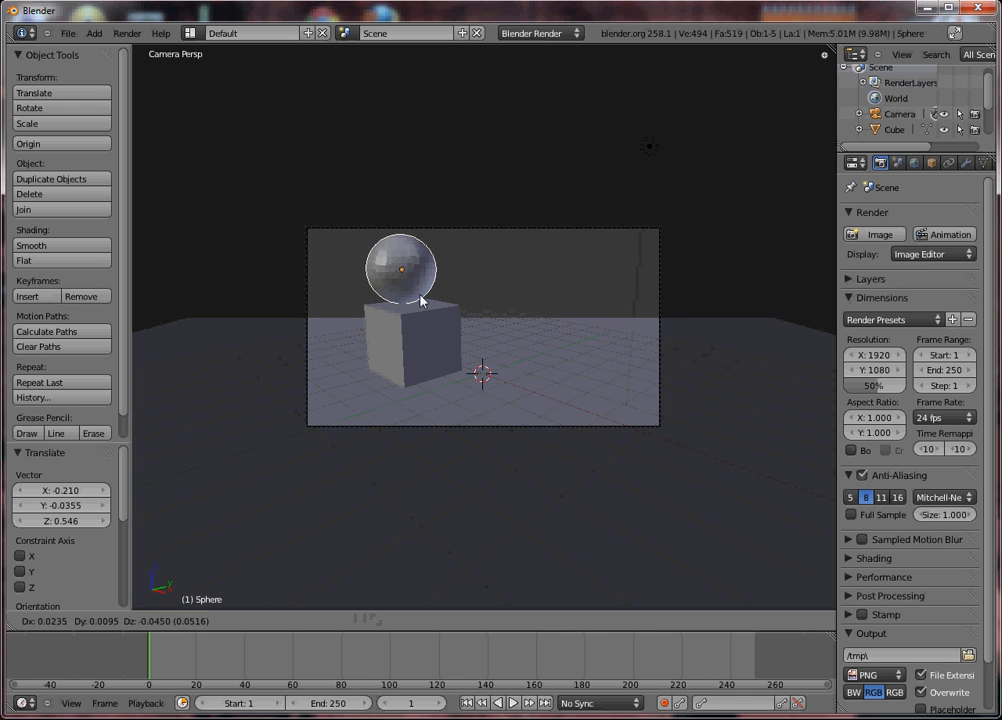
left_click(424, 299)
- Centre the sphere over the cube in the wireframe top view, moving it about 0.40 in X and -0.13 in Y
key("KP_7")
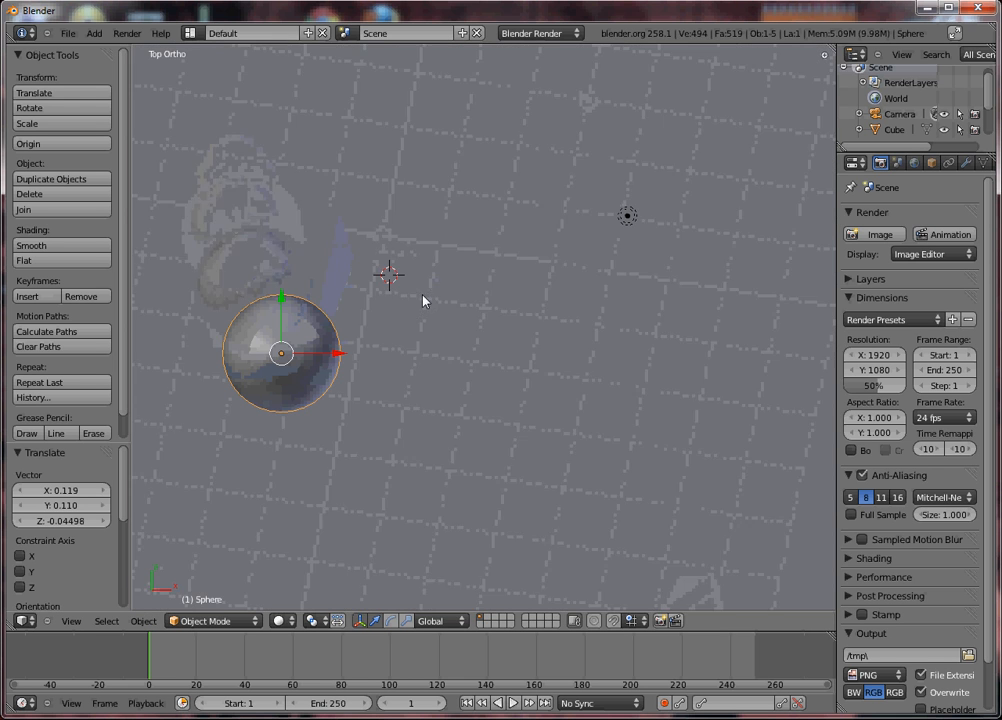
key("z")
key("g")
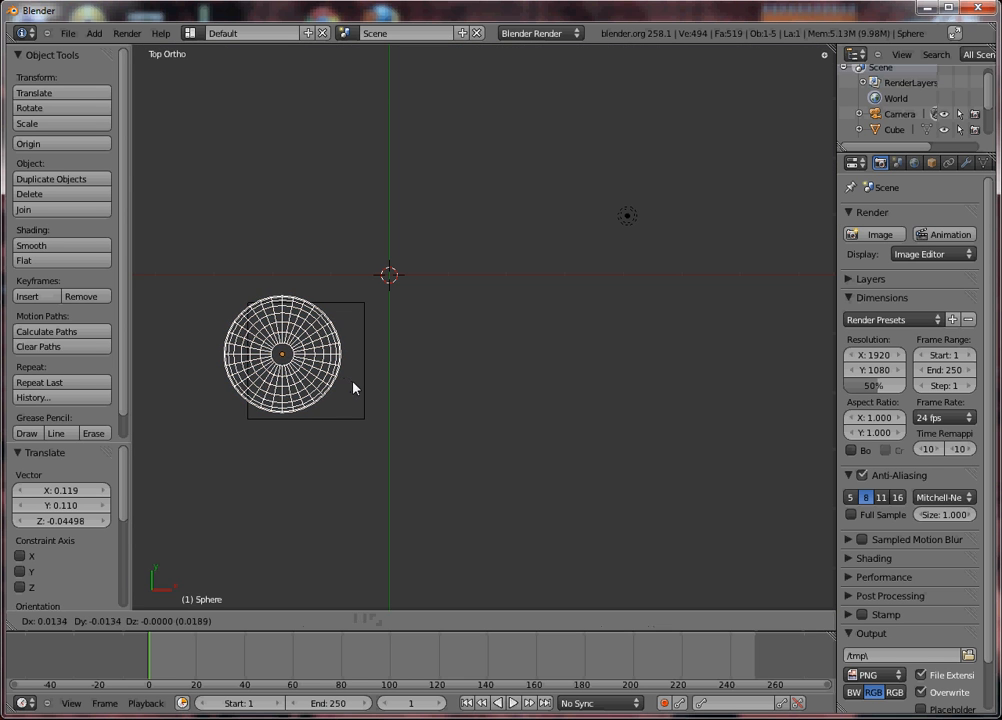
left_click(373, 392)
left_click(372, 389)
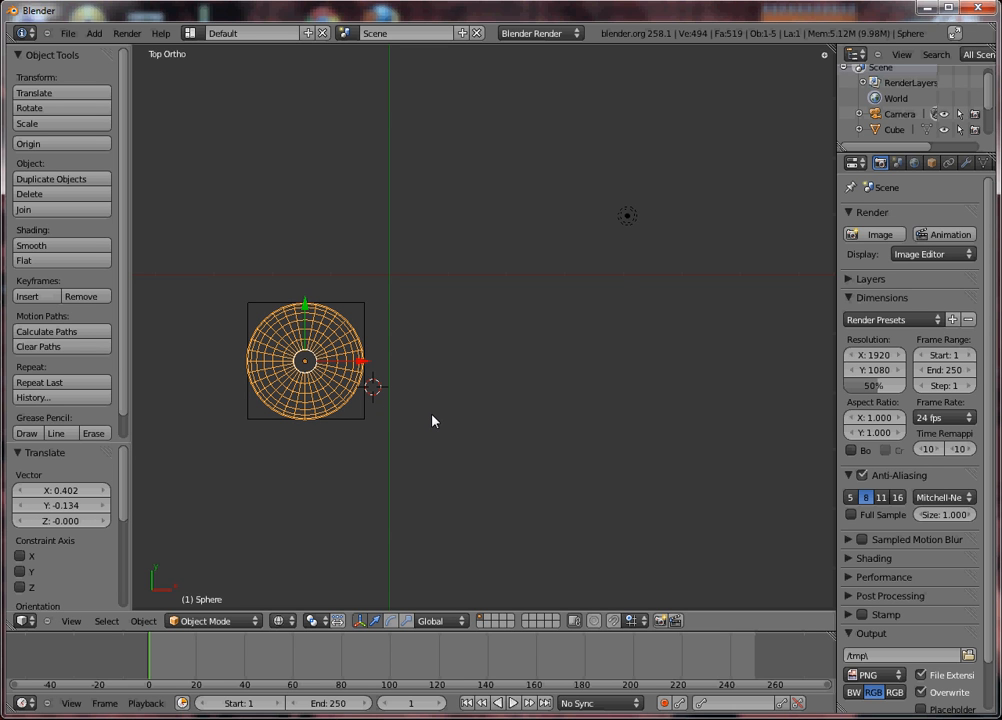
- Restore solid shading, return to the camera view and render a test image of the scene
key("z")
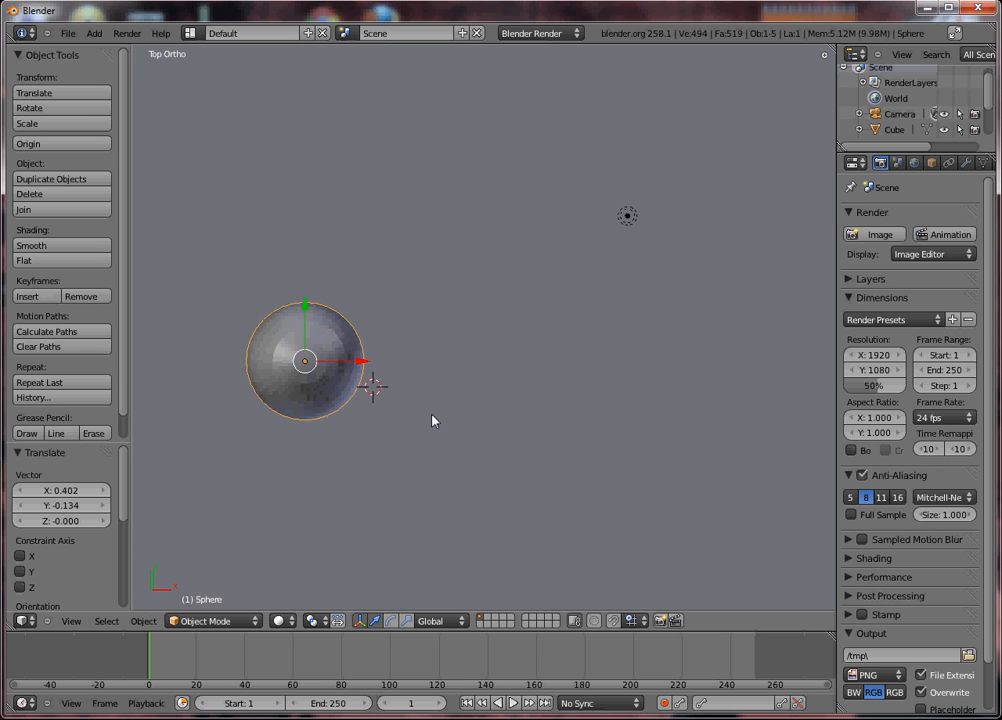
key("z")
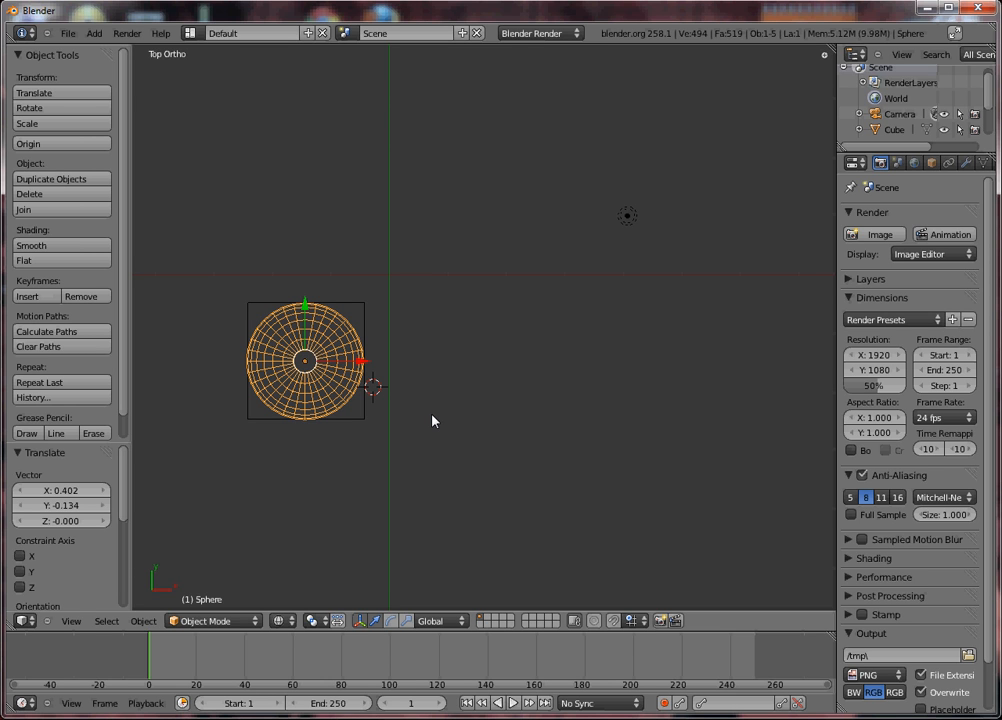
key("z")
key("z")
key("z")
key("KP_0")
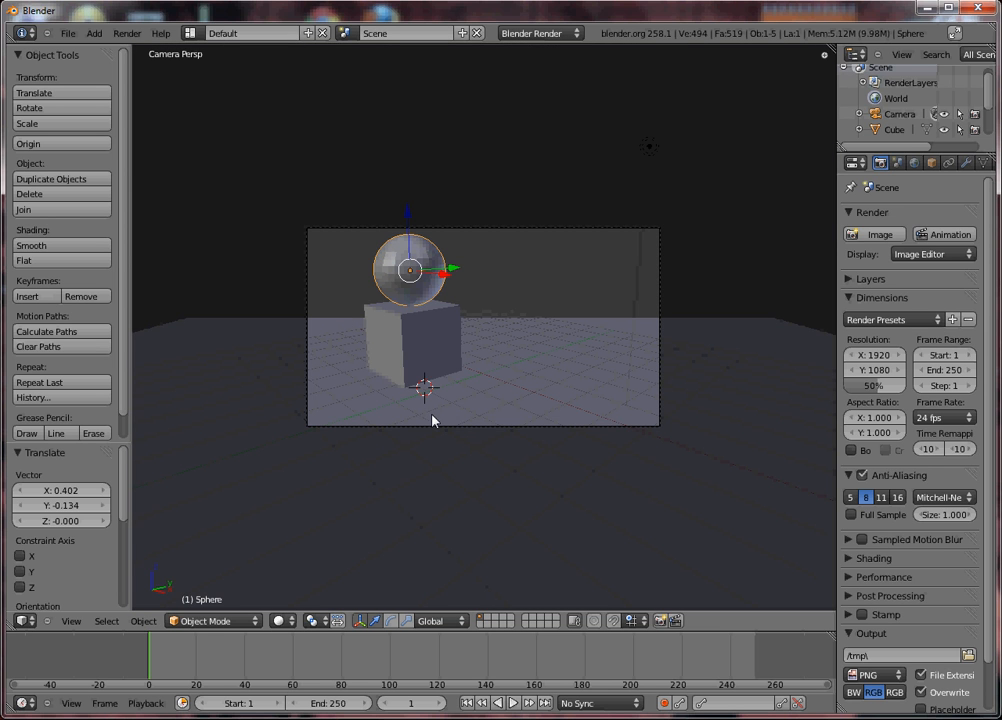
key("F12")
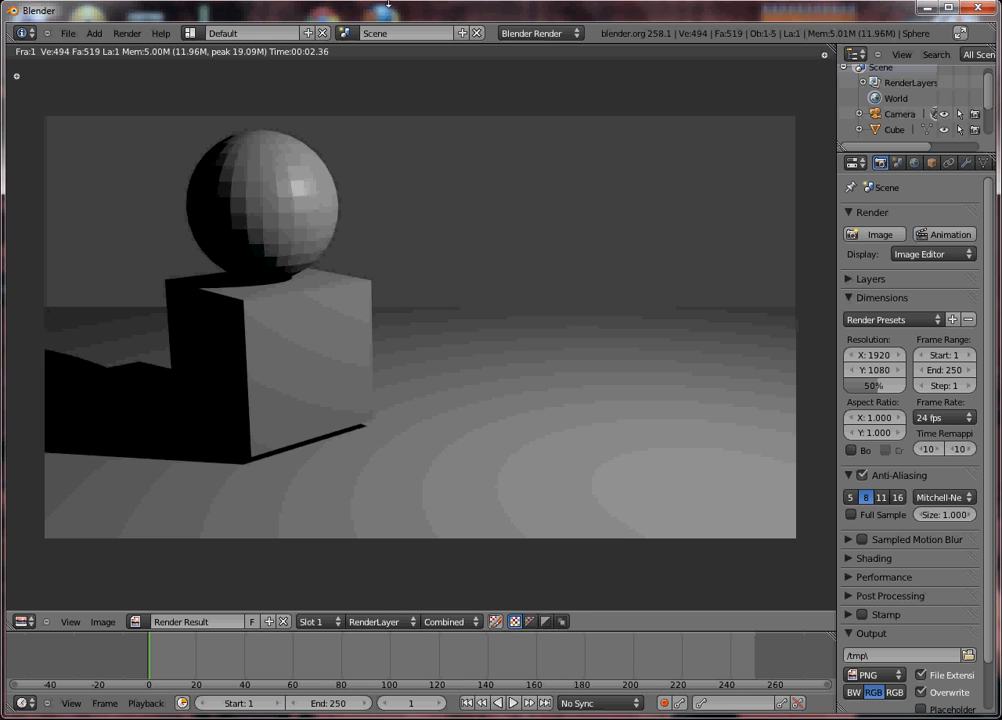
key("Escape")
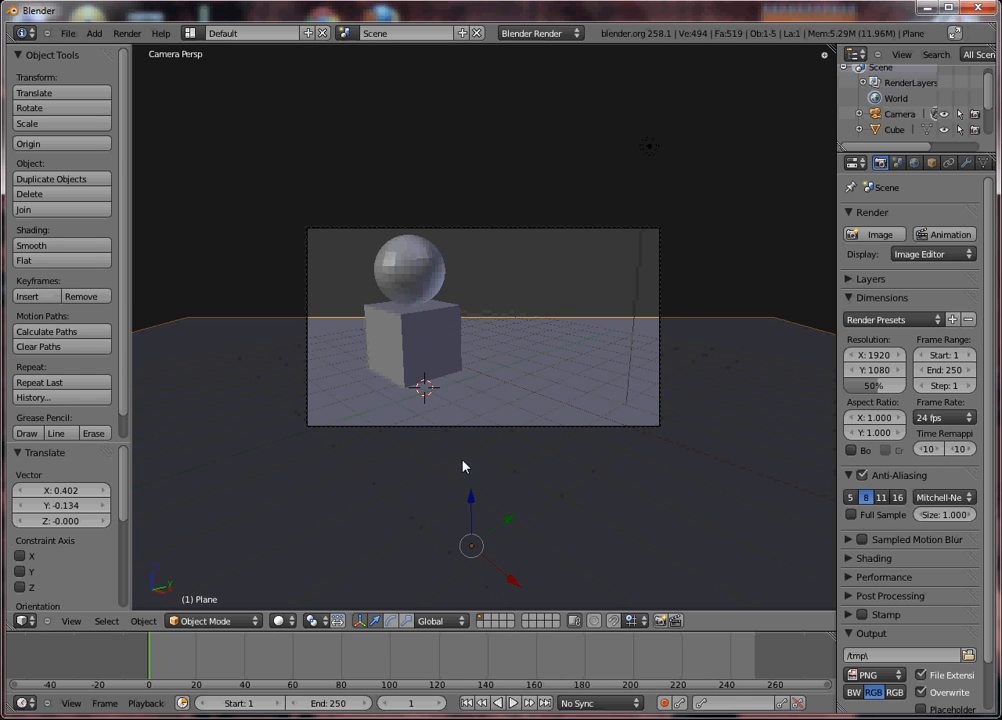
- Raise the floor plane about 0.16 along Z to meet the cube's base and render a test image
key("g")
key("z")
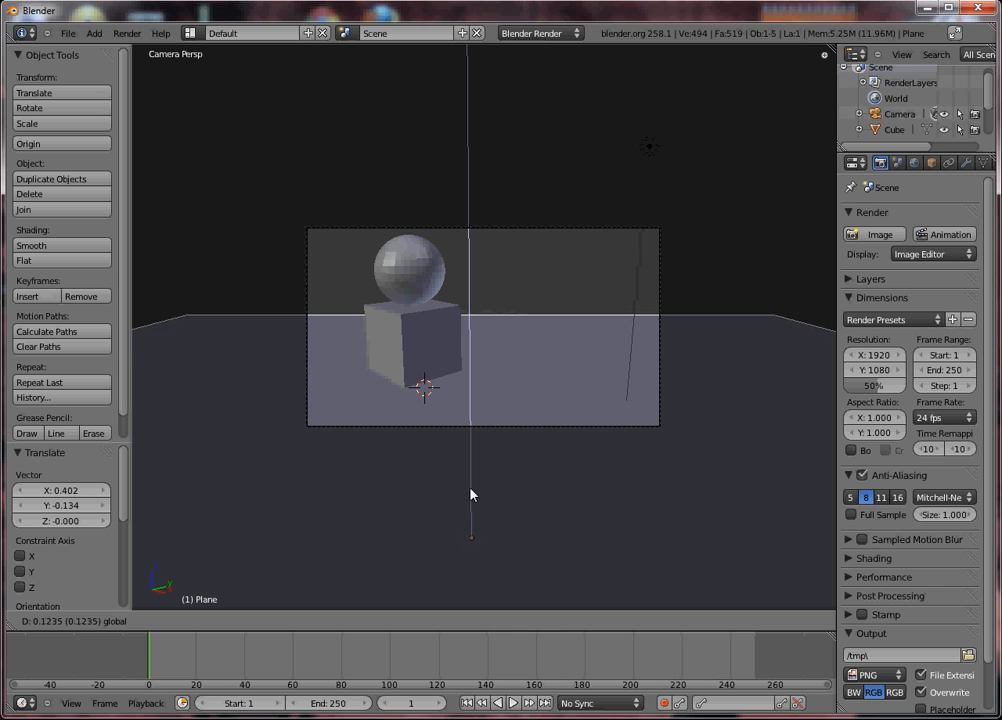
left_click(472, 492)
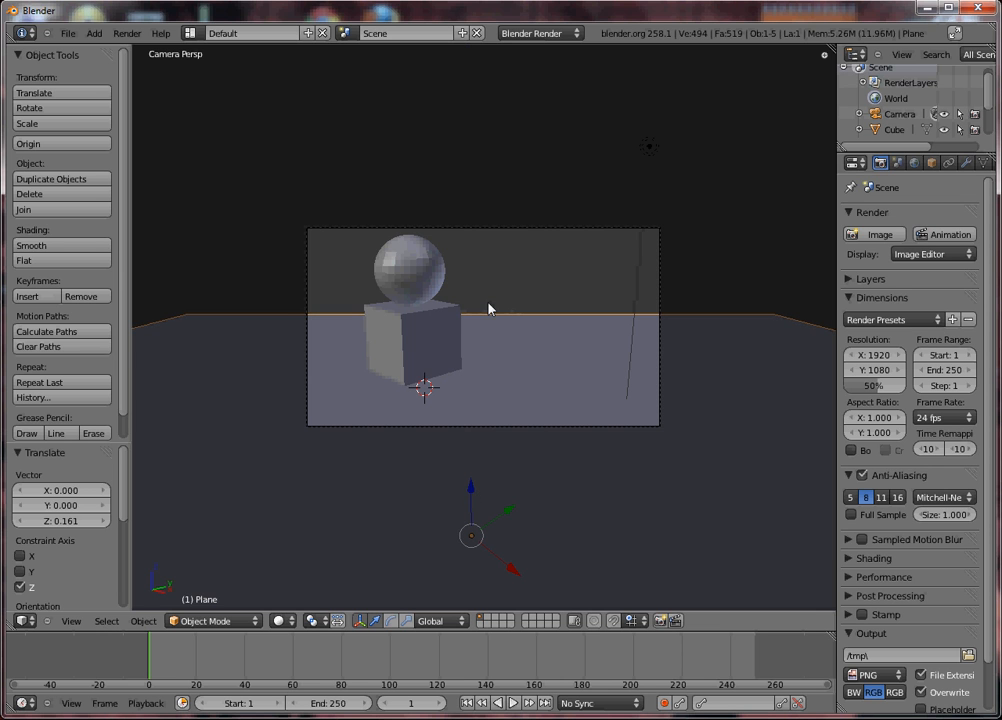
key("F12")
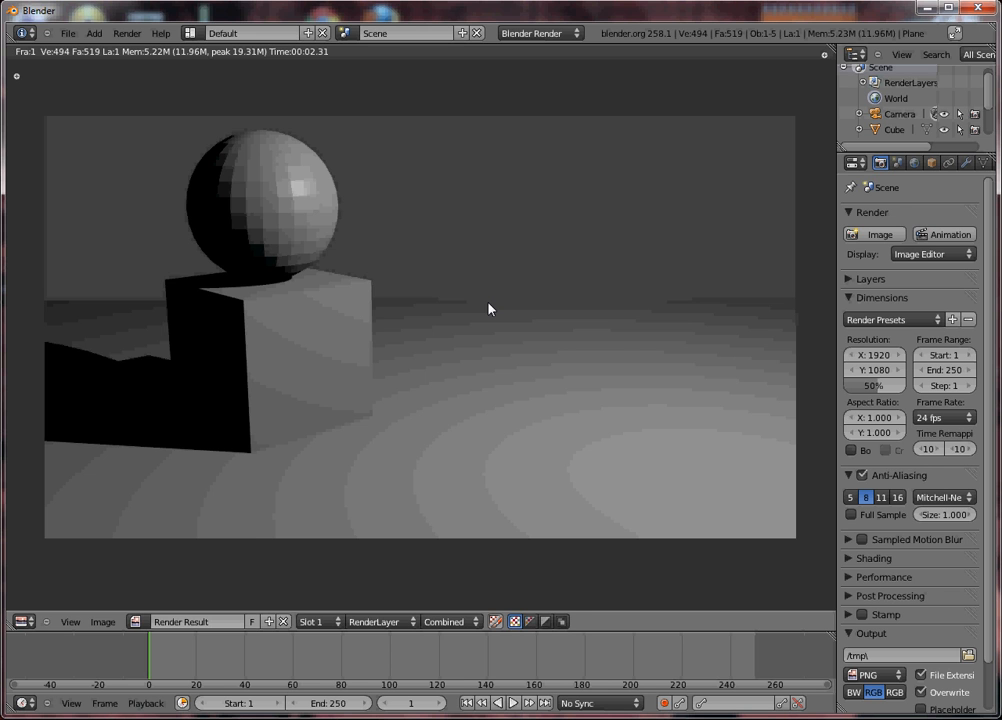
key("Escape")
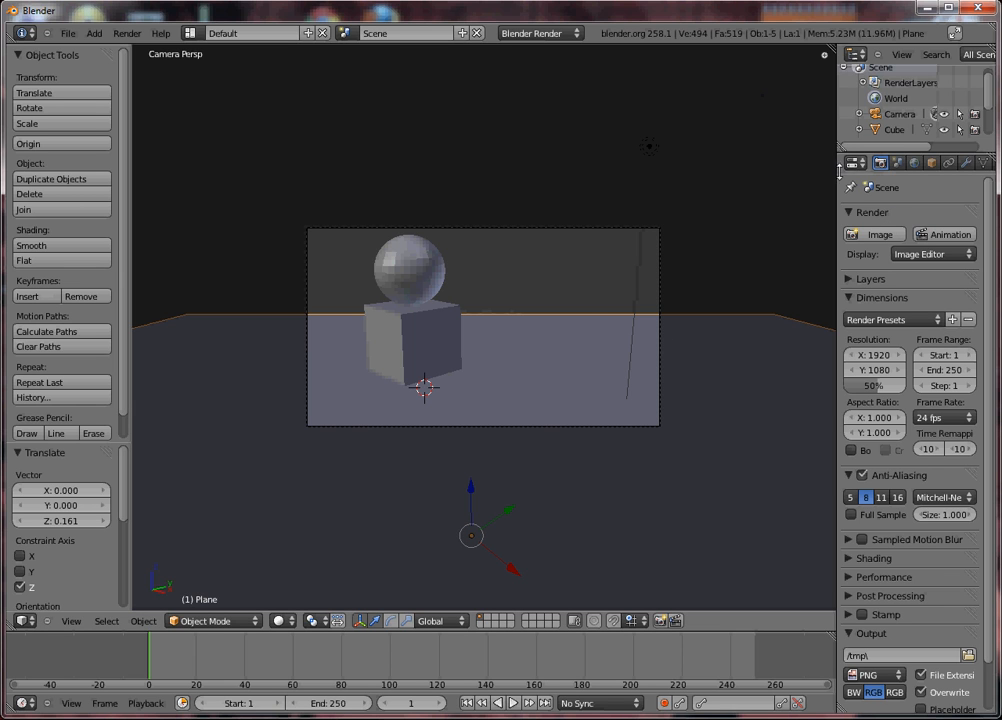
- Widen the material settings area, give the plane a new material with a sandy yellow diffuse color, and test-render it
left_click_drag(831, 171, 749, 170)
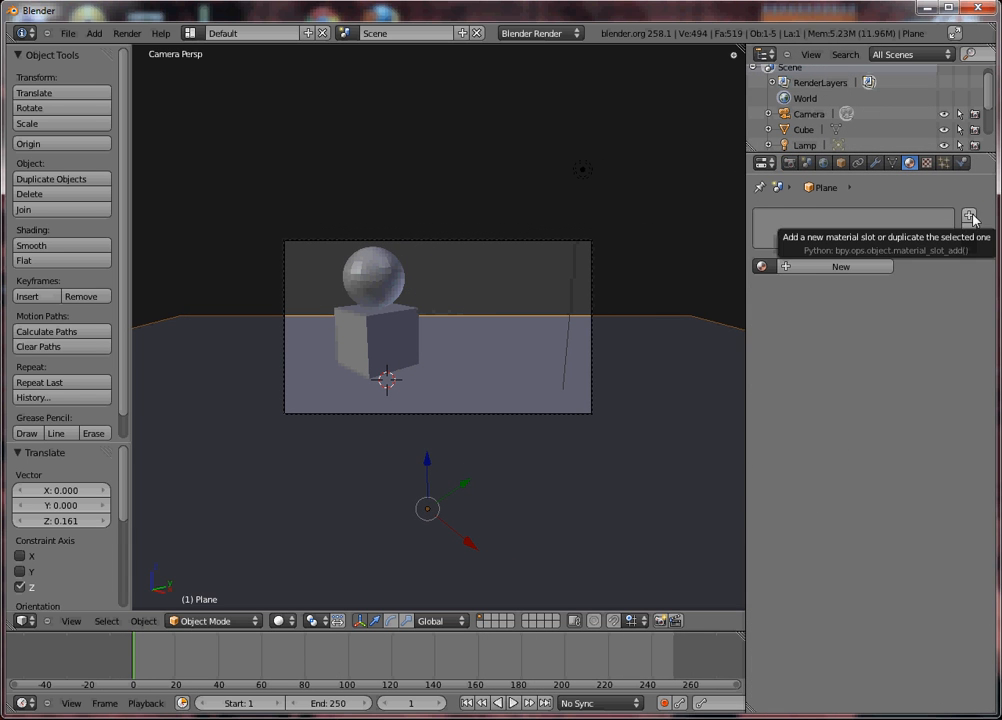
left_click(843, 268)
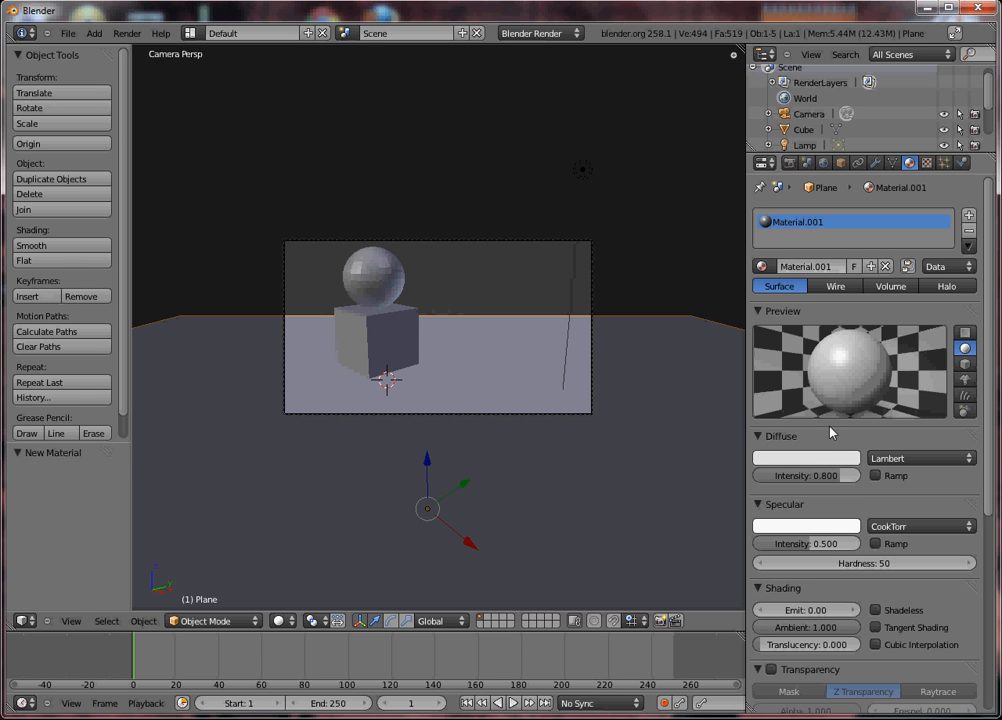
left_click(828, 459)
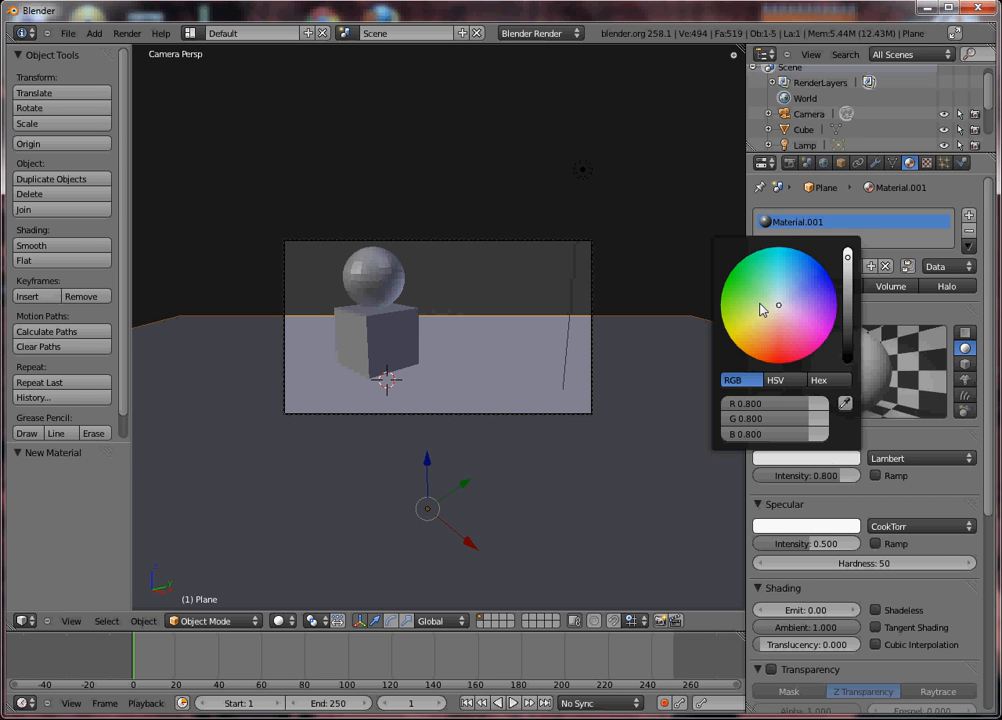
mouse_move(761, 330)
left_mouse_down()
mouse_move(740, 327)
mouse_move(754, 337)
left_mouse_up()
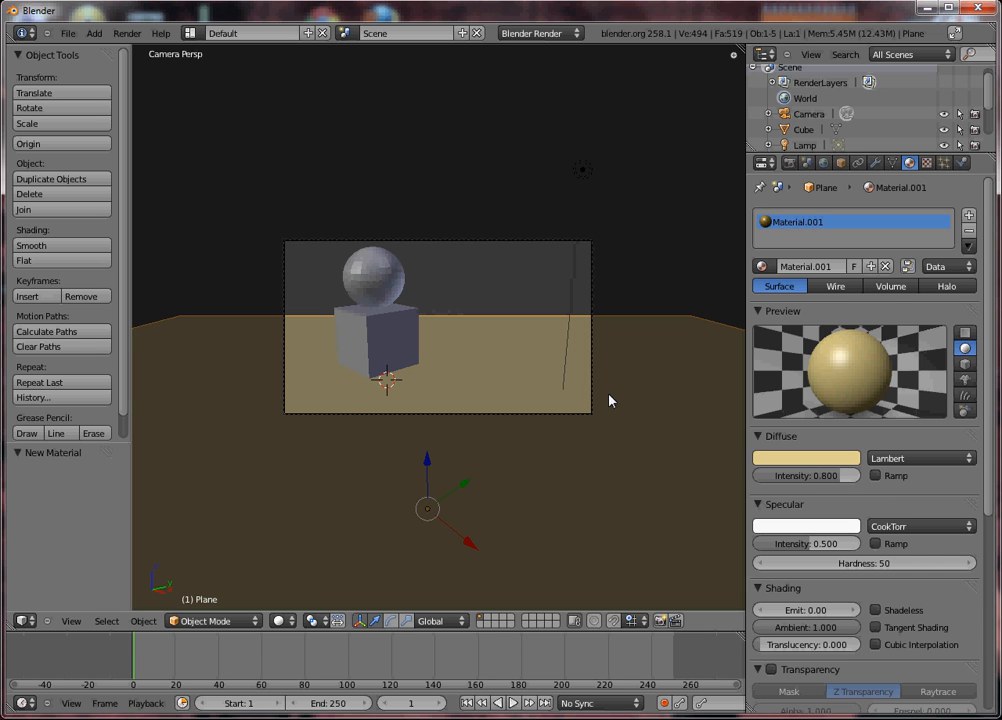
key("F12")
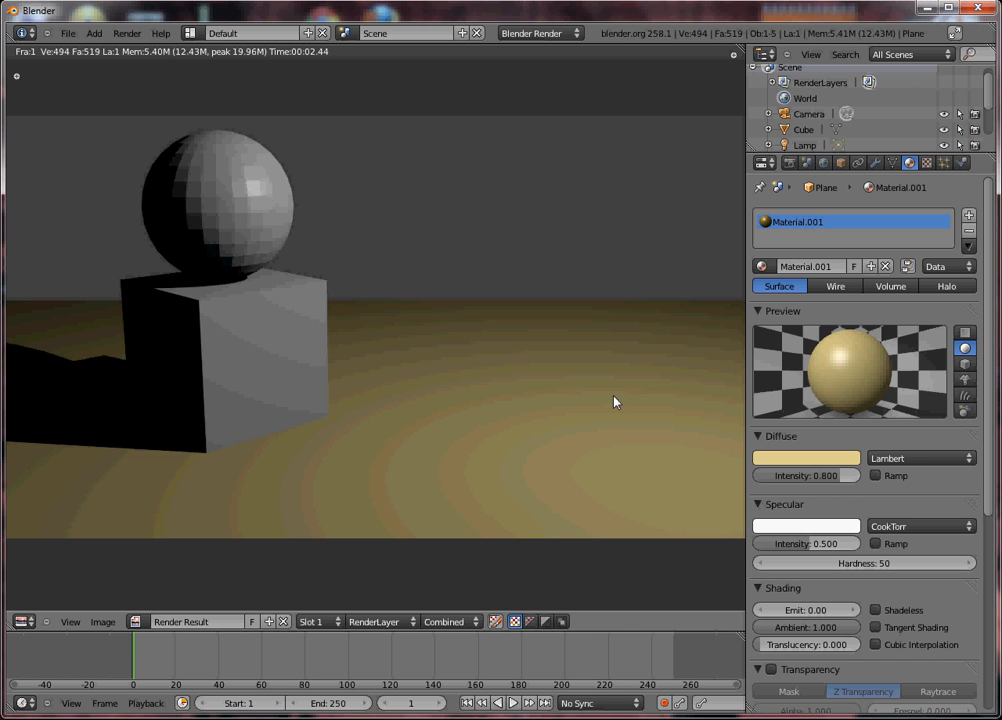
key("Escape")
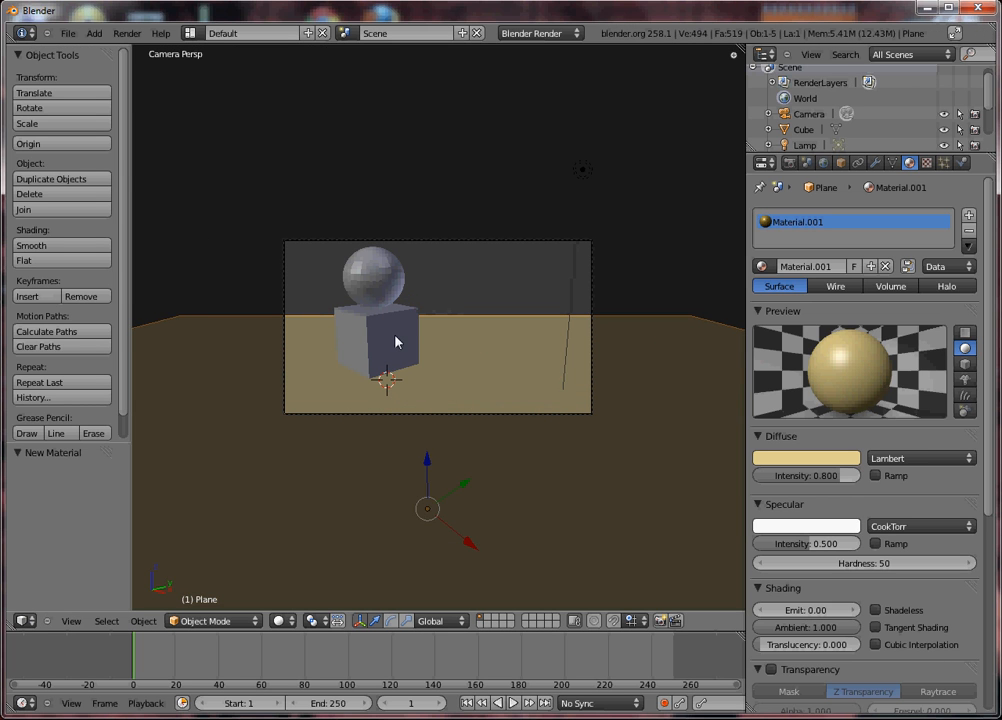
- Give the cube a new material with a blue diffuse color of R 0.000, G 0.370, B 0.800
right_click(395, 342)
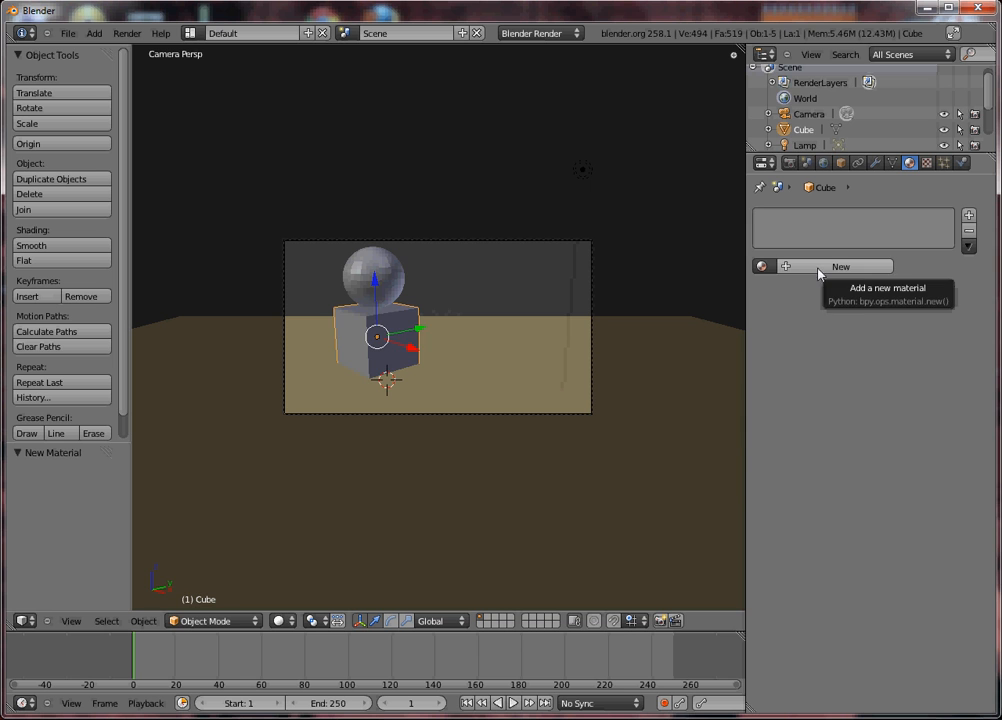
left_click(819, 267)
left_click(818, 457)
left_click_drag(835, 316, 819, 258)
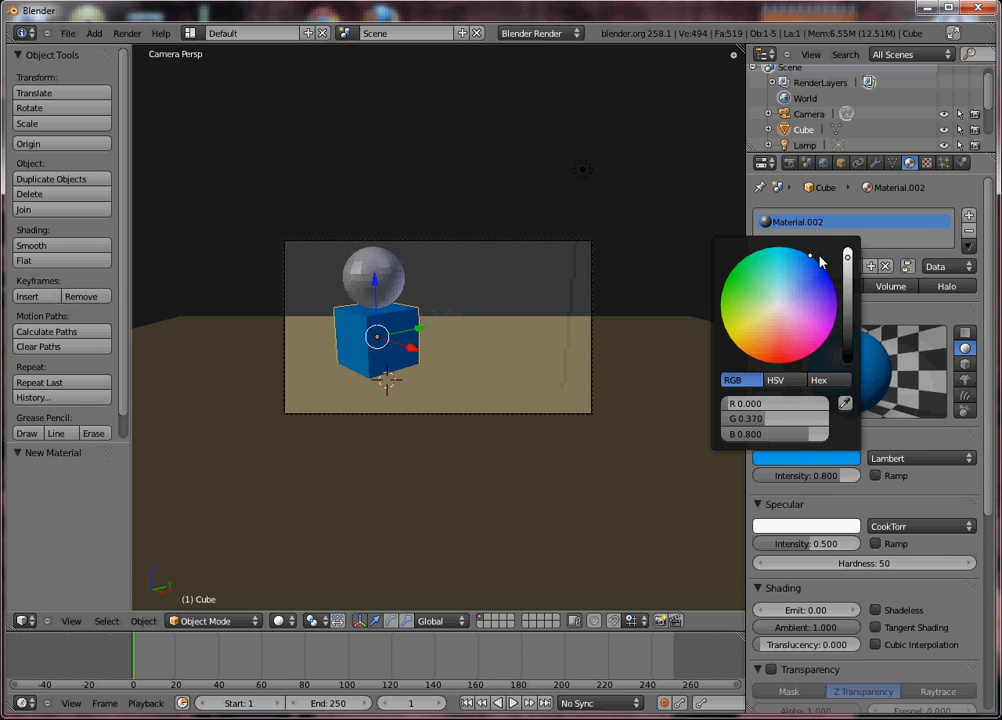
- Give the sphere a new material with a bright red diffuse color
right_click(388, 276)
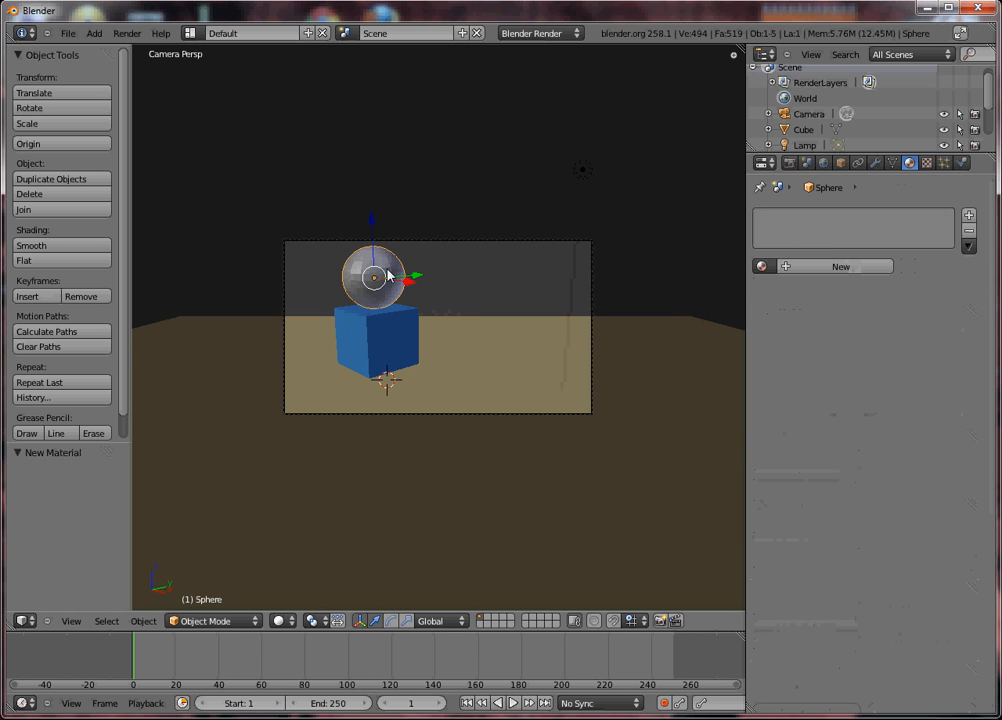
left_click(846, 268)
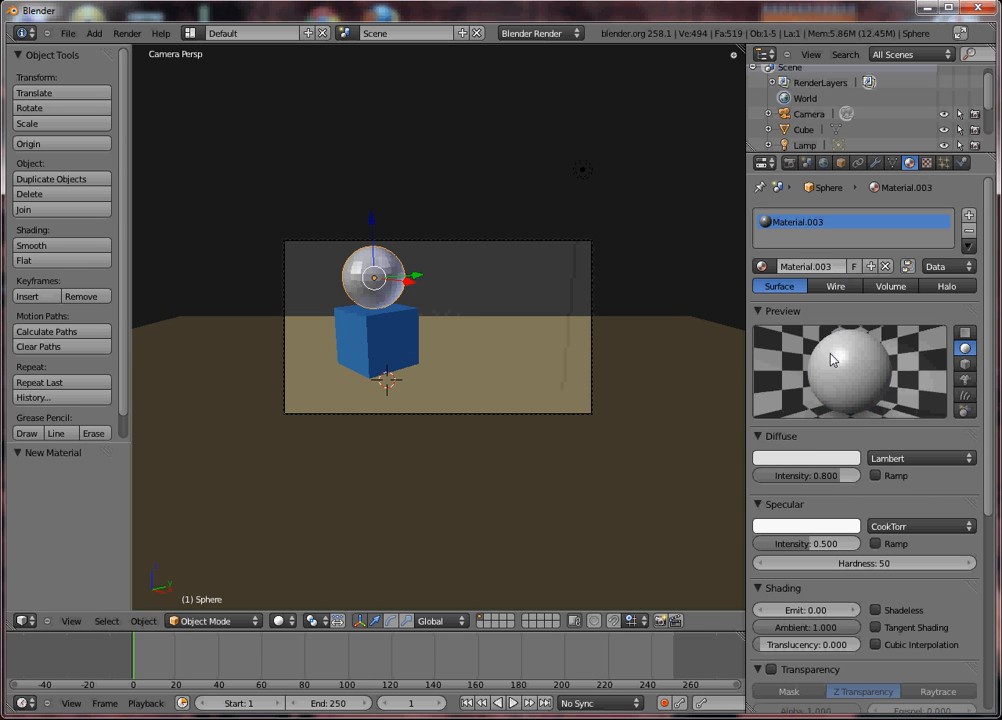
left_click(806, 458)
left_click(773, 362)
left_click_drag(778, 381, 868, 406)
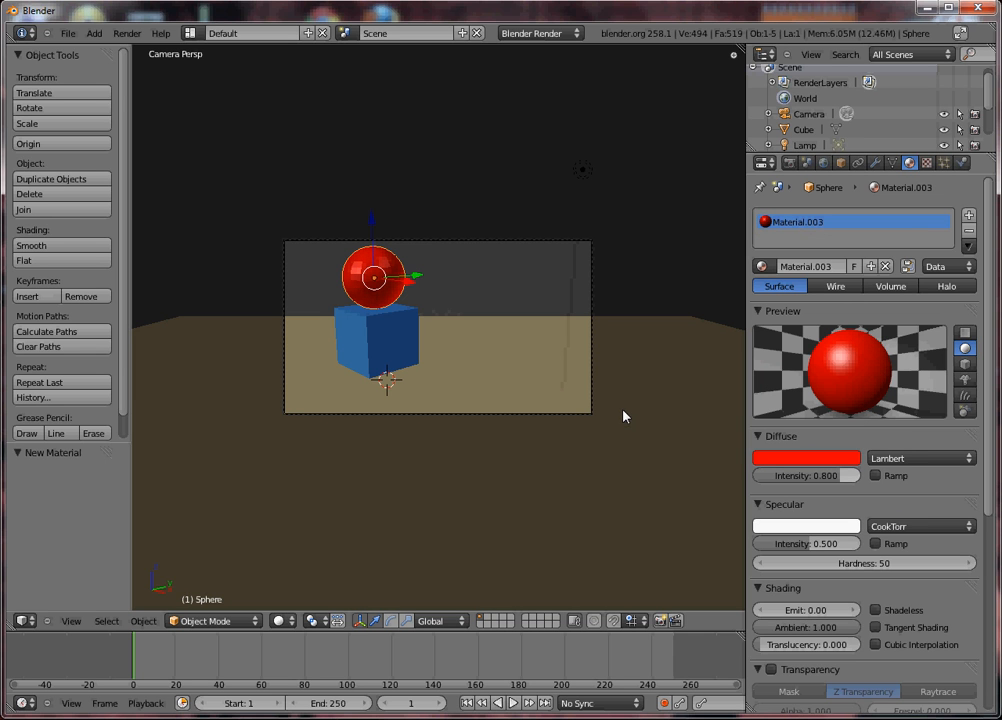
- Render the colored scene, apply smooth shading to the sphere and render the image again
key("F12")
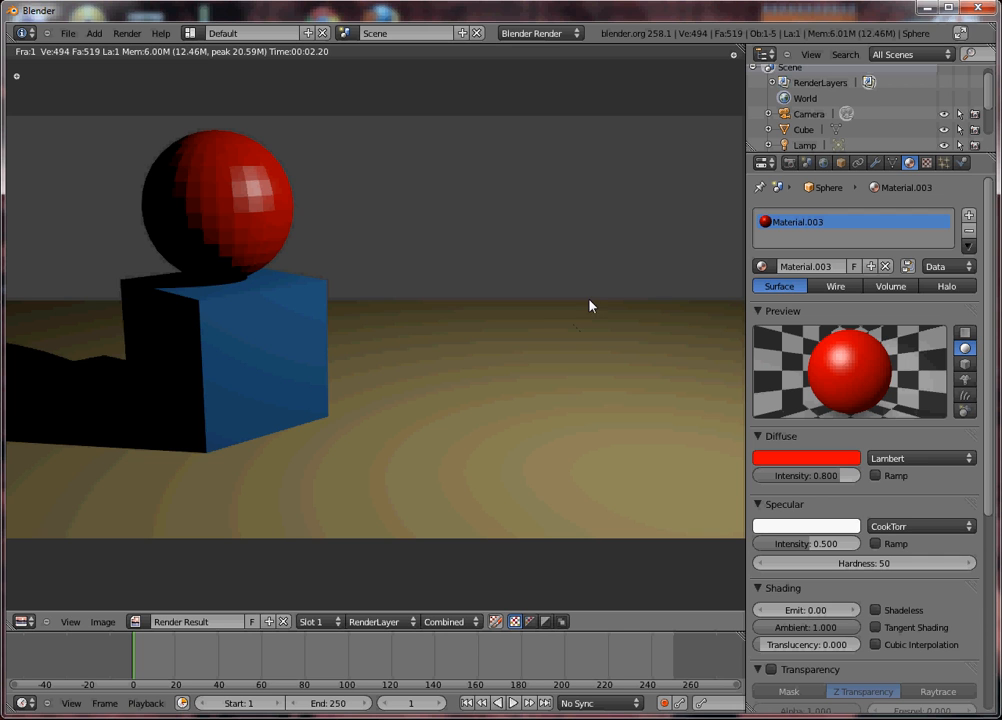
key("Escape")
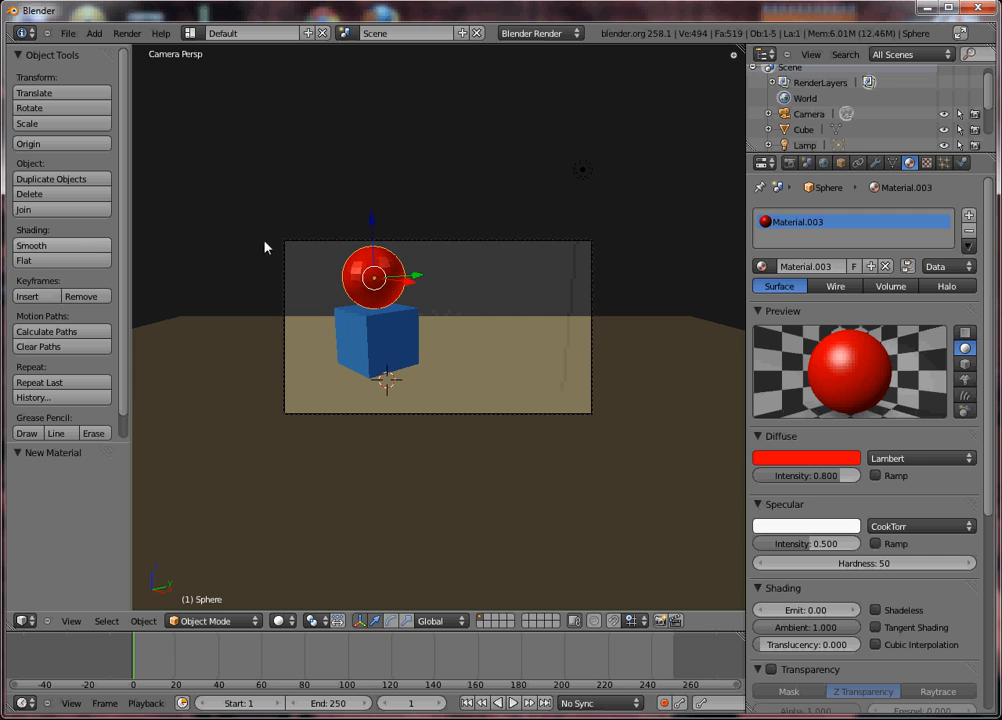
left_click(63, 250)
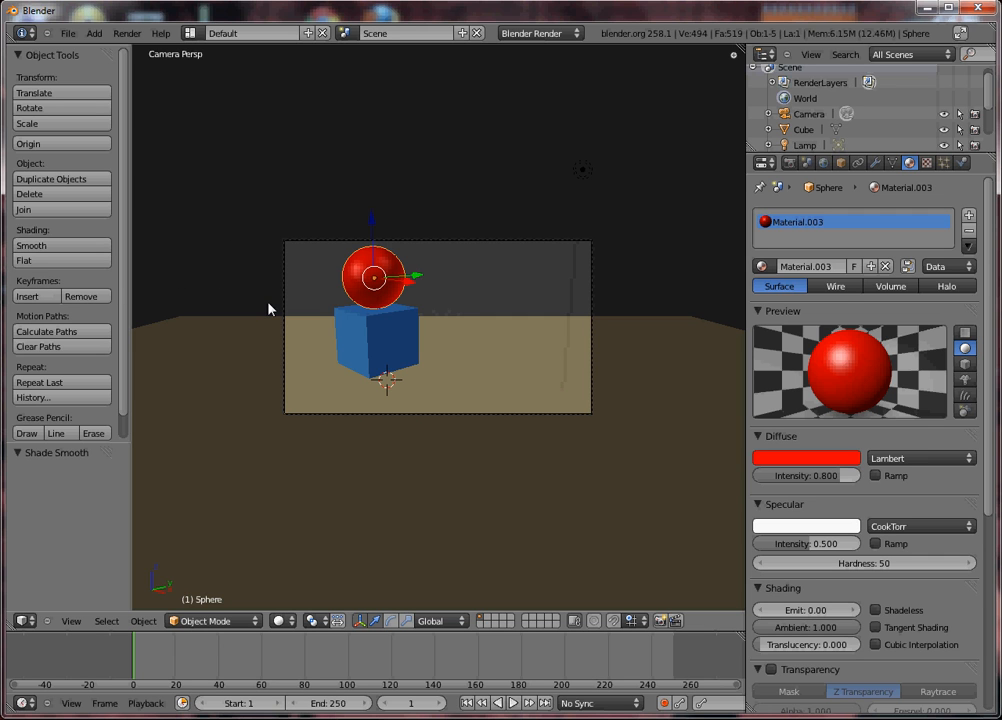
key("F12")
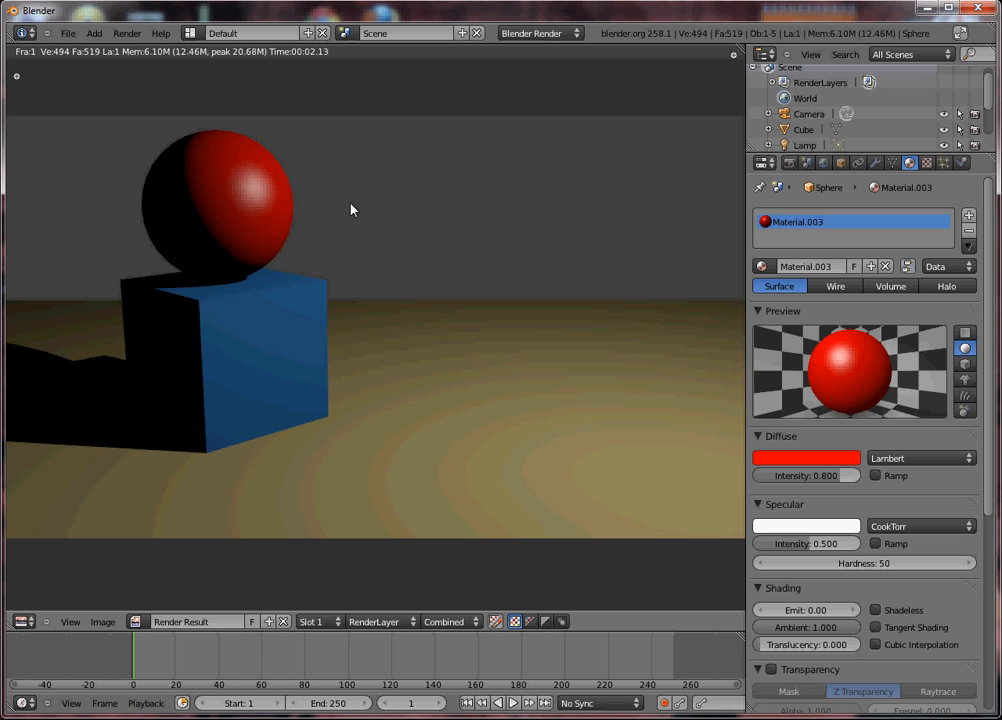
- Enable ambient occlusion in the world settings and render the scene
left_click(825, 164)
key("Escape")
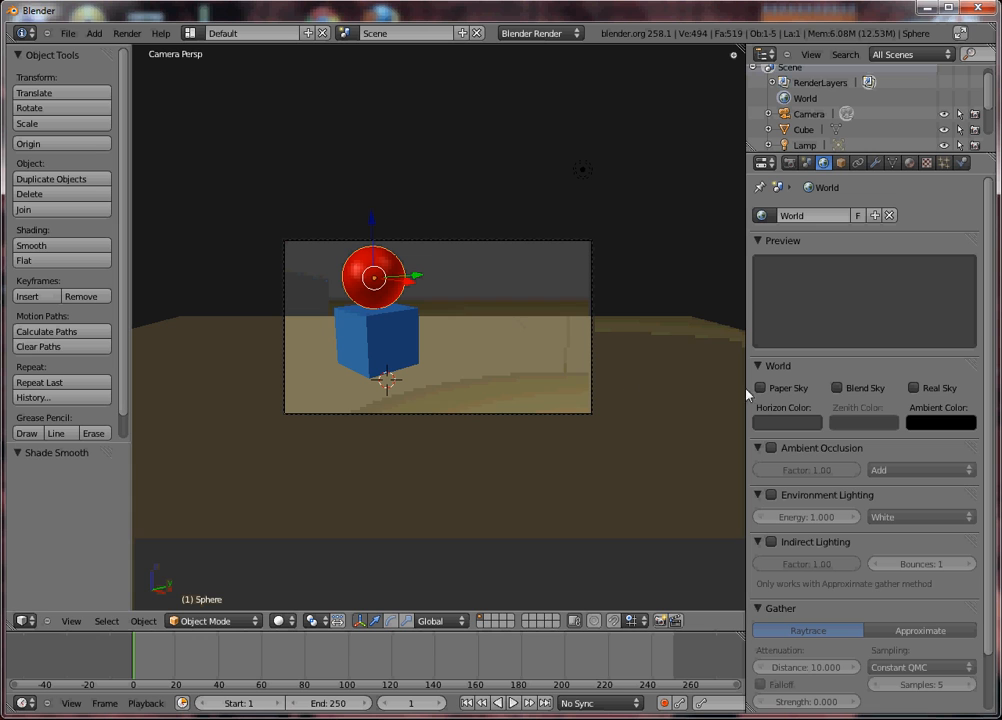
left_click(772, 448)
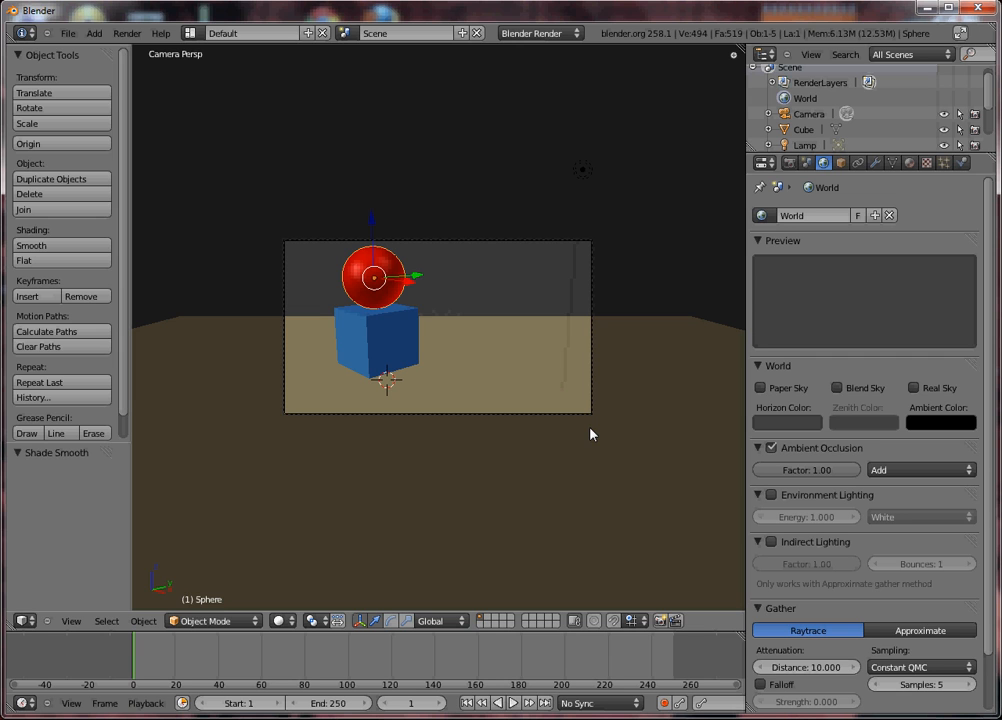
key("F12")
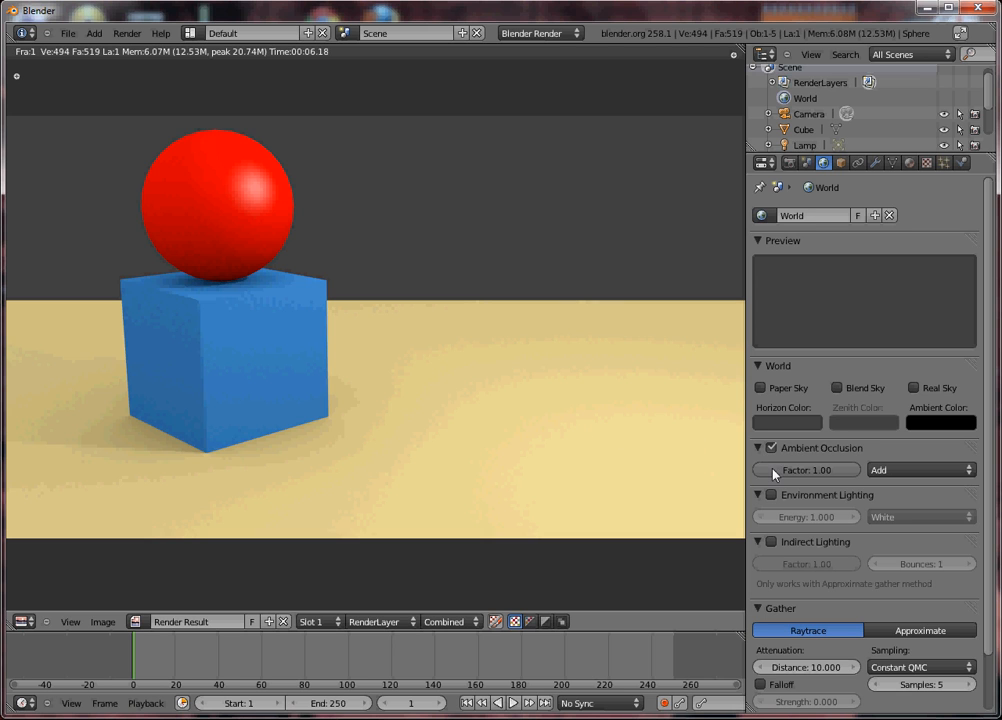
- Set the ambient occlusion factor to 0.75 and render the scene again
left_click_drag(822, 473, 803, 475)
key("Escape")
key("F12")
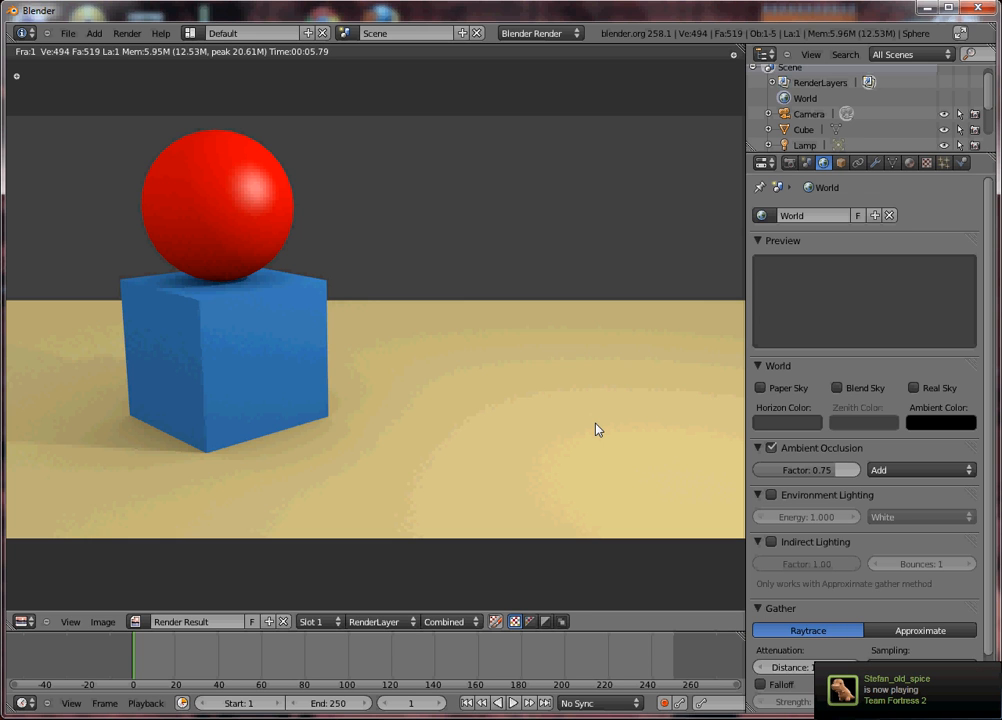
key("Escape")
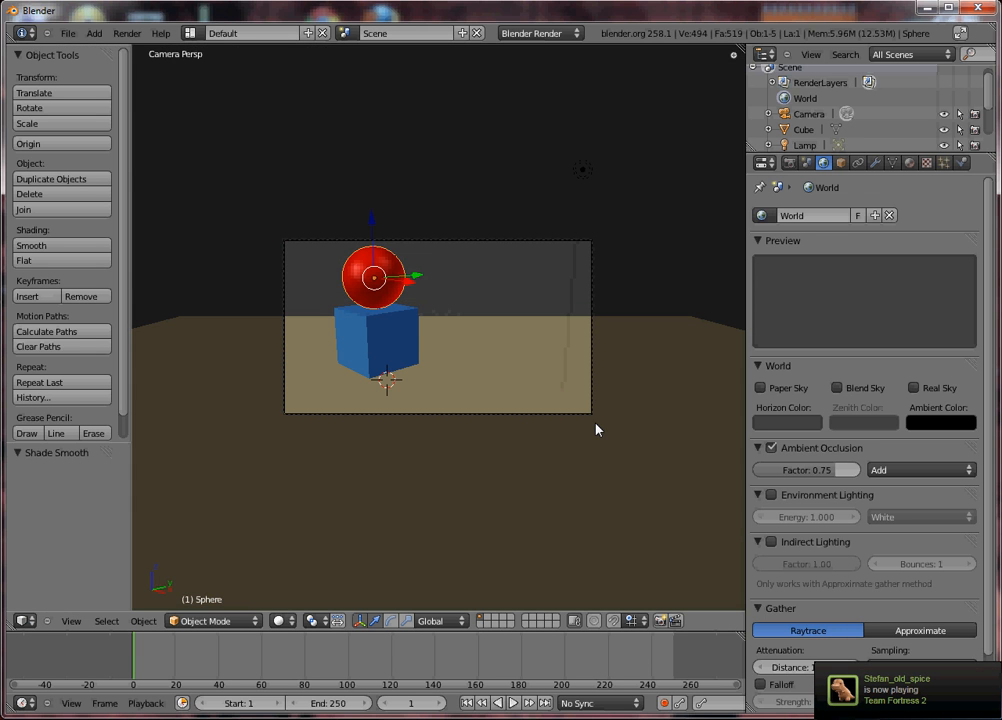
- Move the lamp through the camera view by about X -1.51, Y -2.47, Z -2.65 and test-render the new lighting
key("KP_7")
right_click(562, 234)
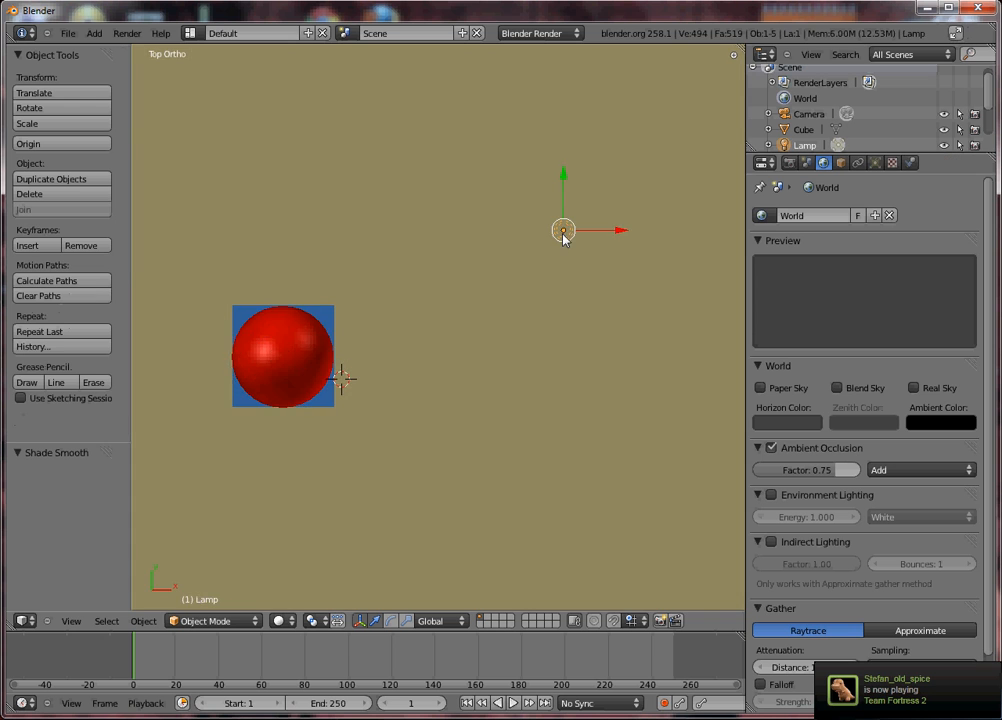
scroll(545, 310, "down", 4)
middle_click_drag(509, 425, 472, 408)
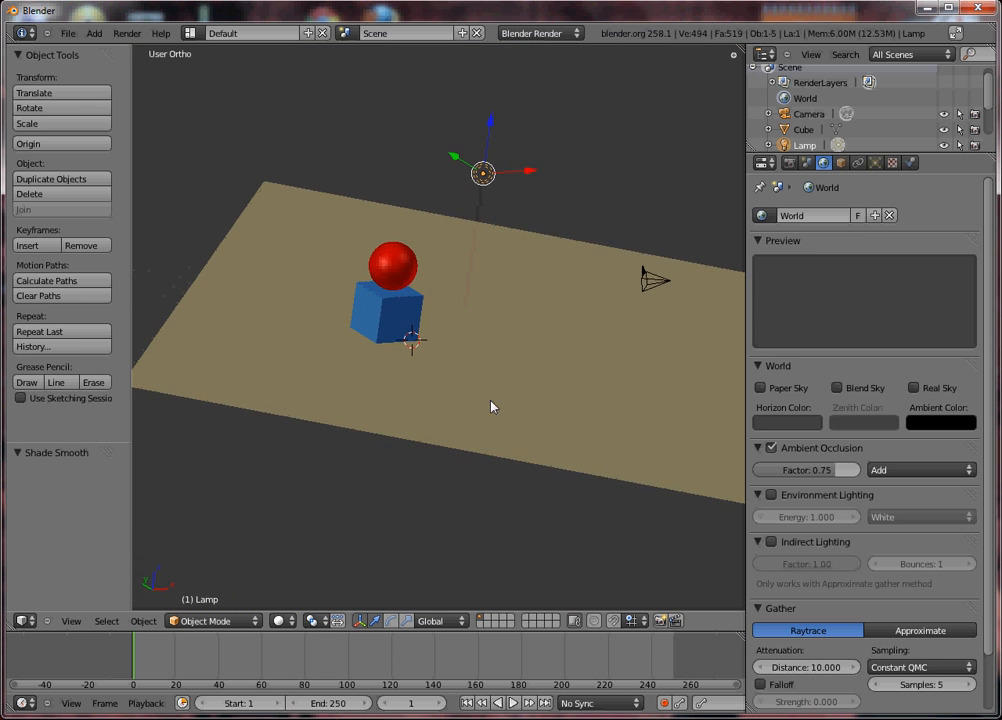
key("KP_0")
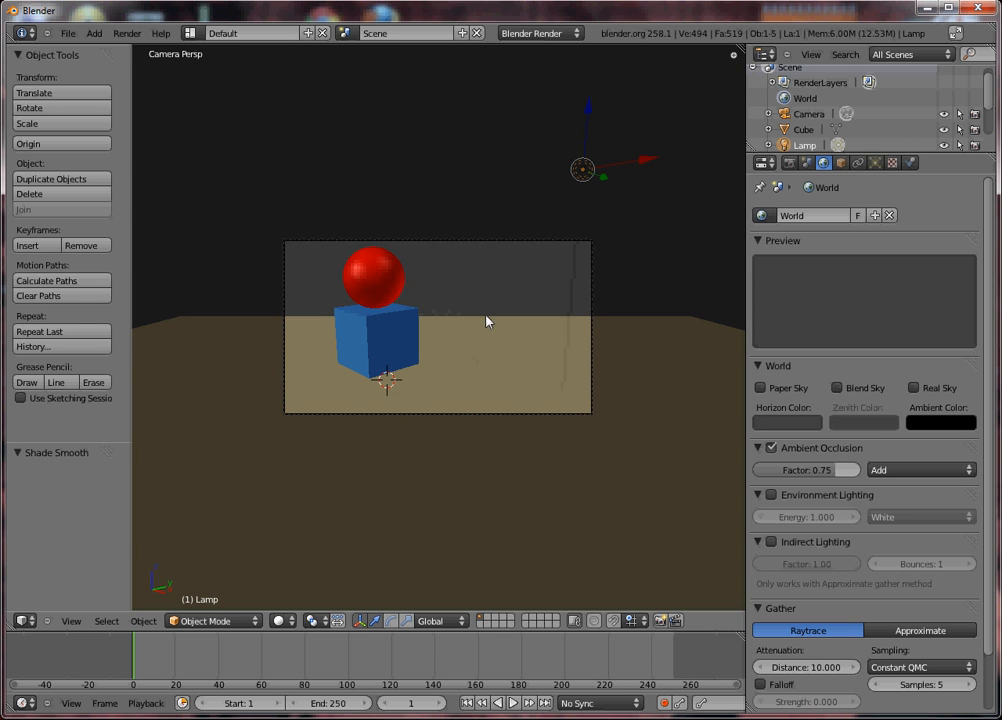
key("g")
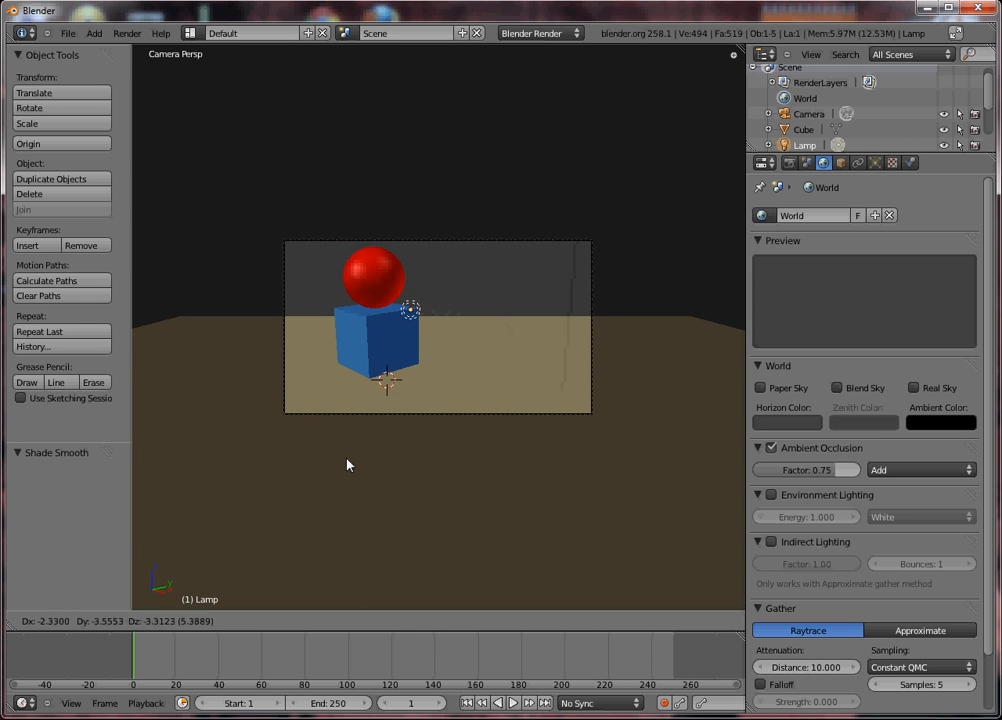
left_click(387, 439)
key("F12")
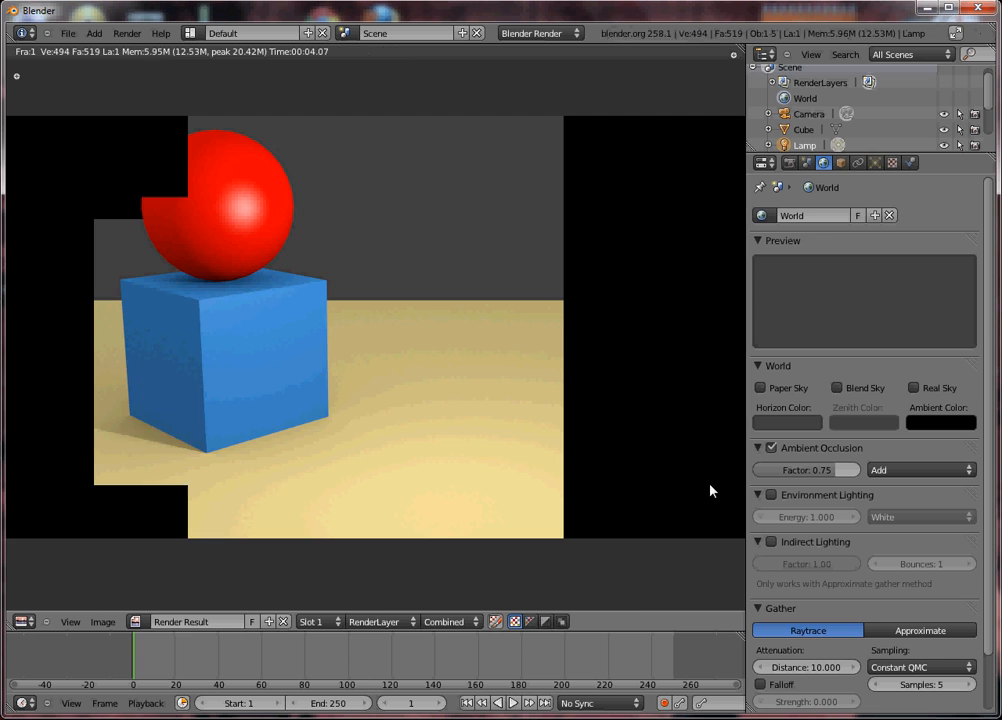
- Disable ambient occlusion and render the scene with only the lamp's light
key("Escape")
left_click(771, 449)
key("F12")
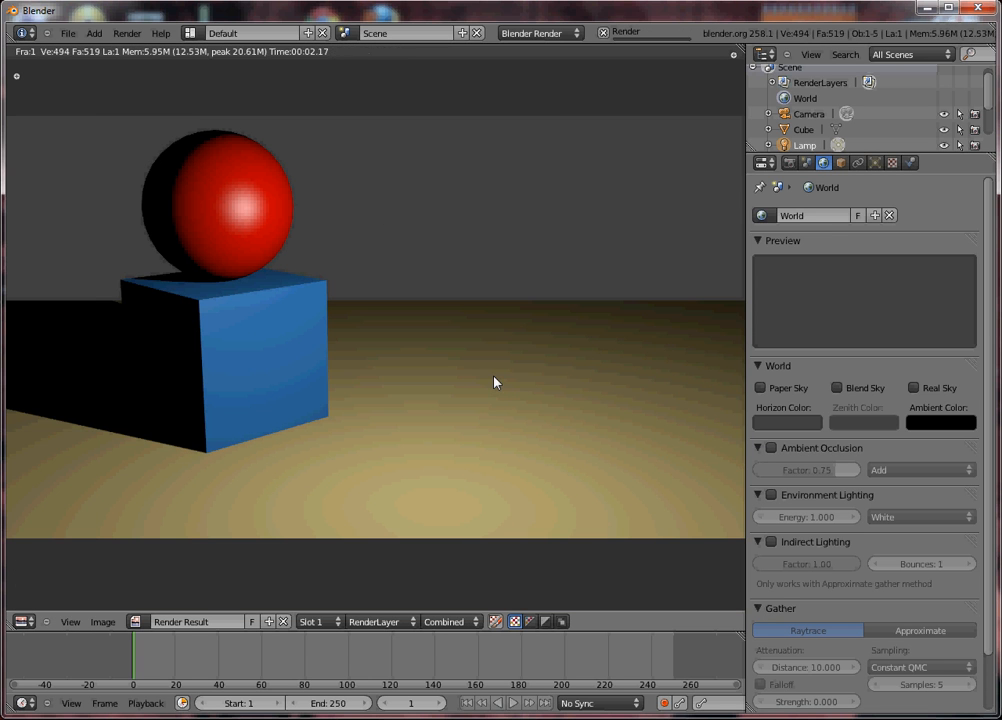
key("Escape")
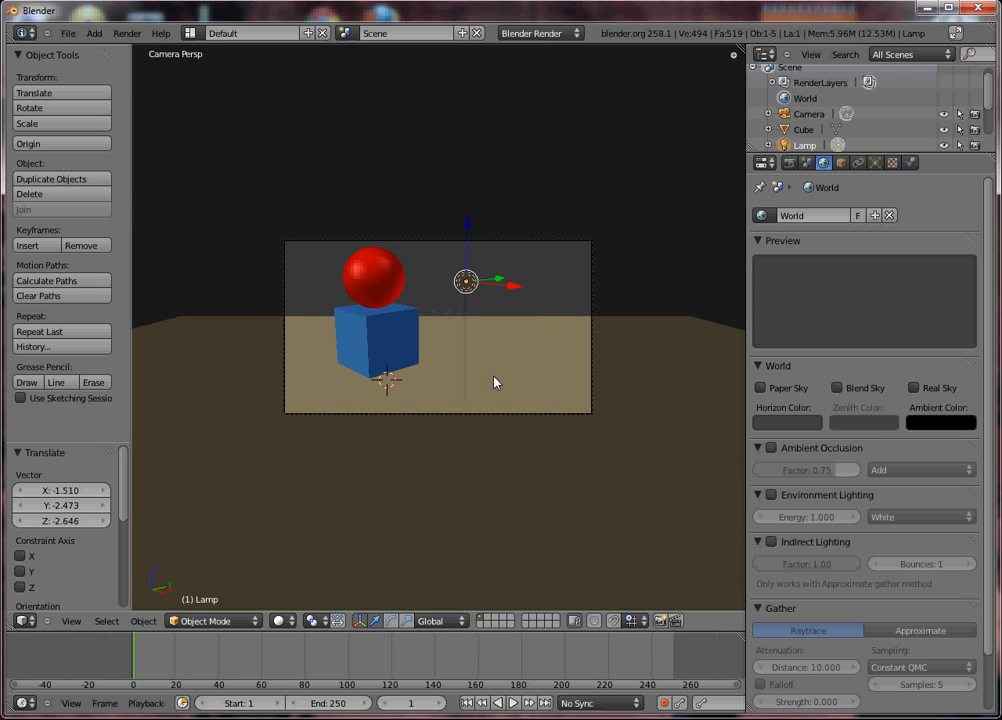
- Move the lamp in top view by about X -1.88, Y -2.20, in front of the cube, and render through the camera
key("KP_7")
key("g")
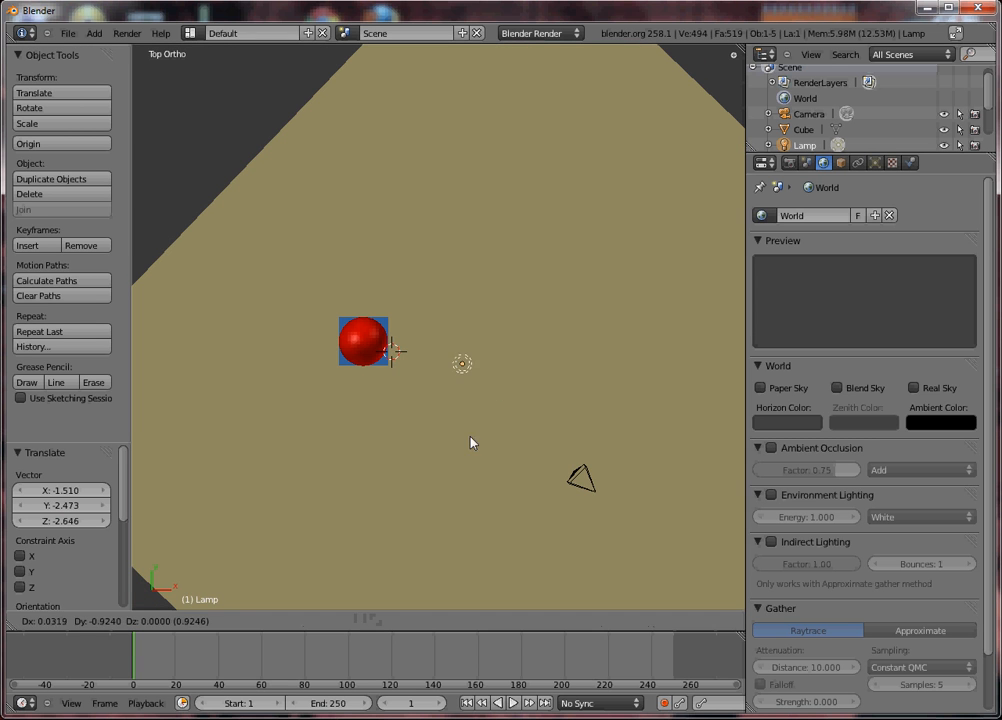
left_click(447, 430)
key("KP_0")
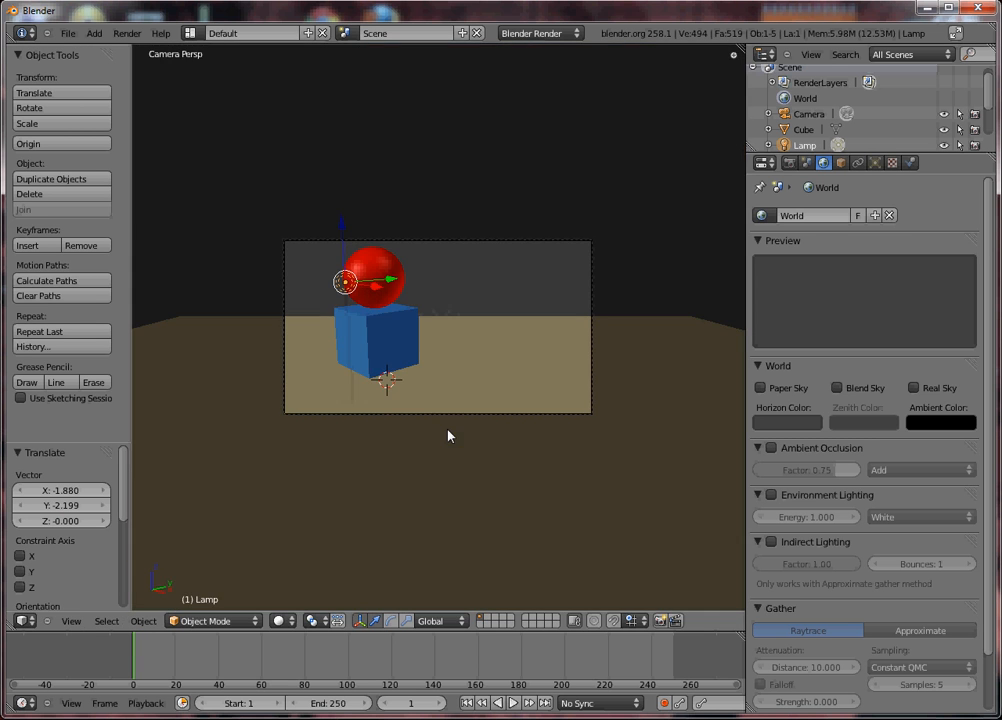
key("F12")
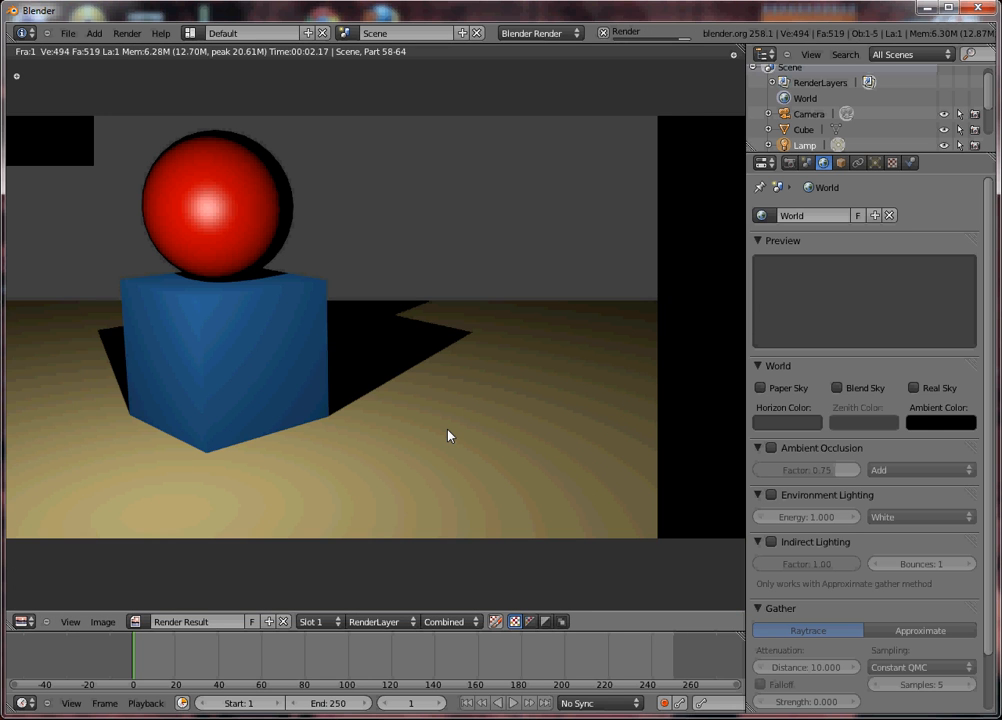
key("Escape")
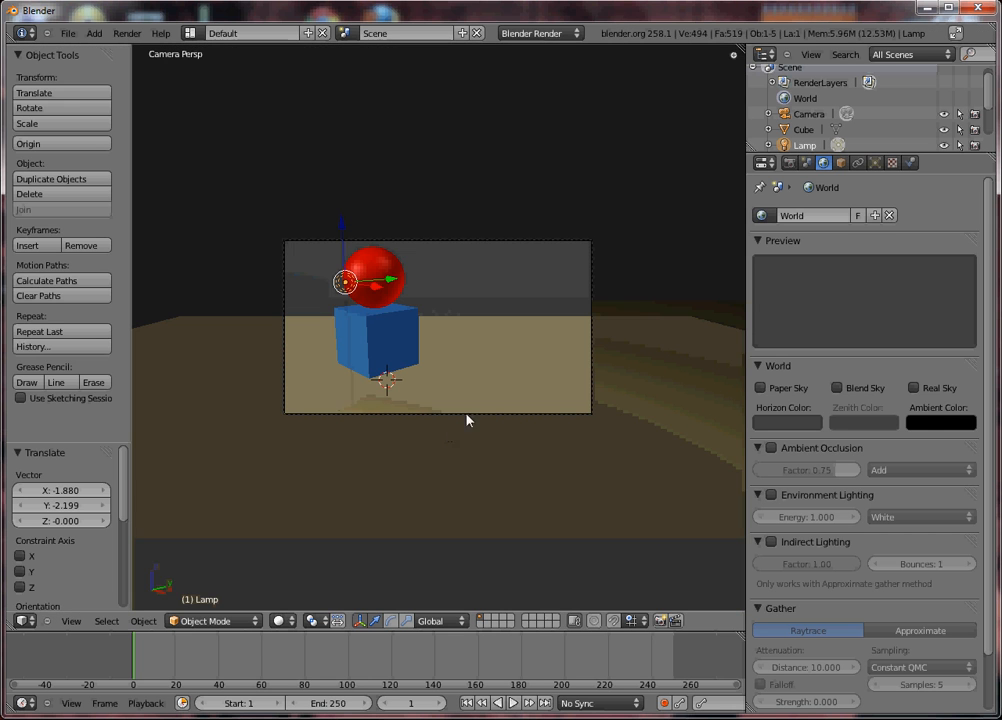
- Move the lamp in top view by about X -5.13, Y 5.16, behind the cube and sphere, and render the backlit scene
key("KP_5")
key("KP_7")
key("g")
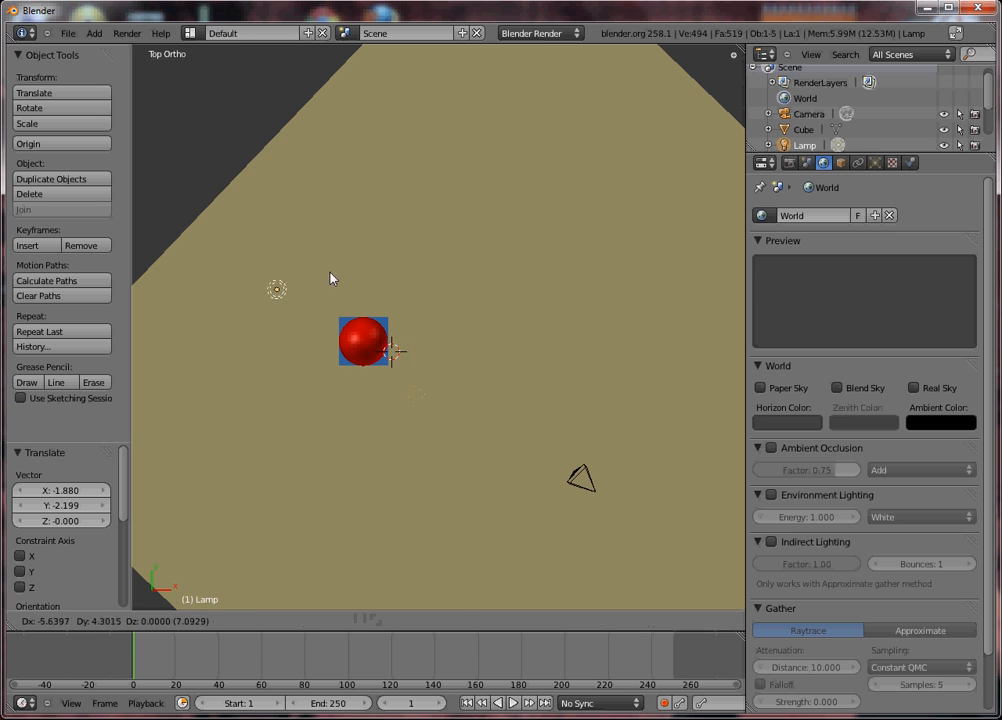
left_click(358, 269)
key("F12")
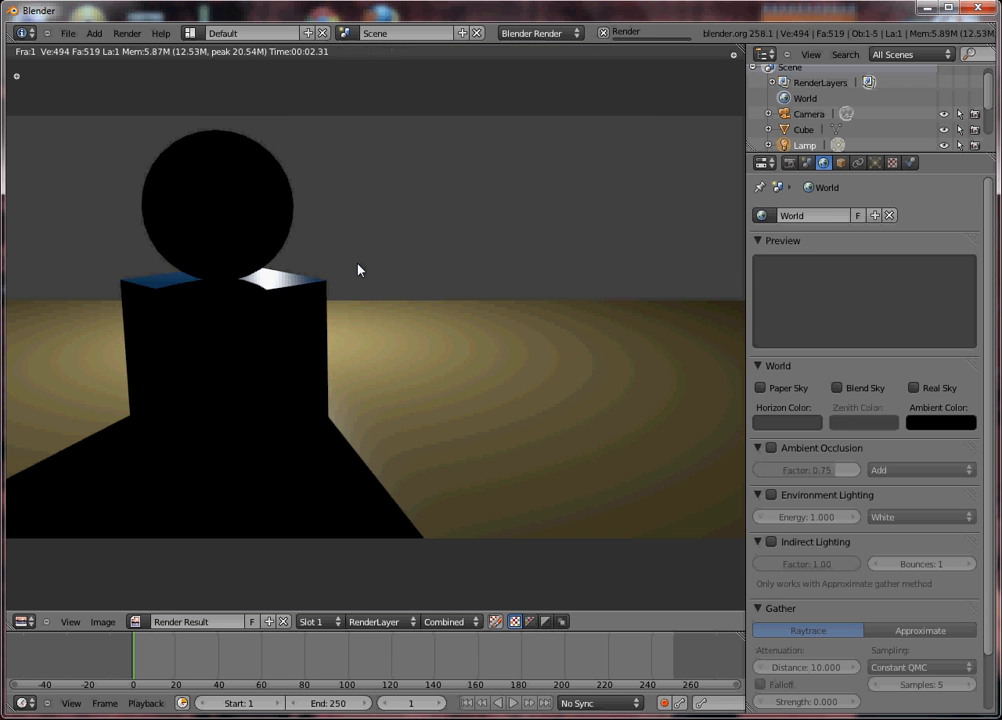
key("Escape")
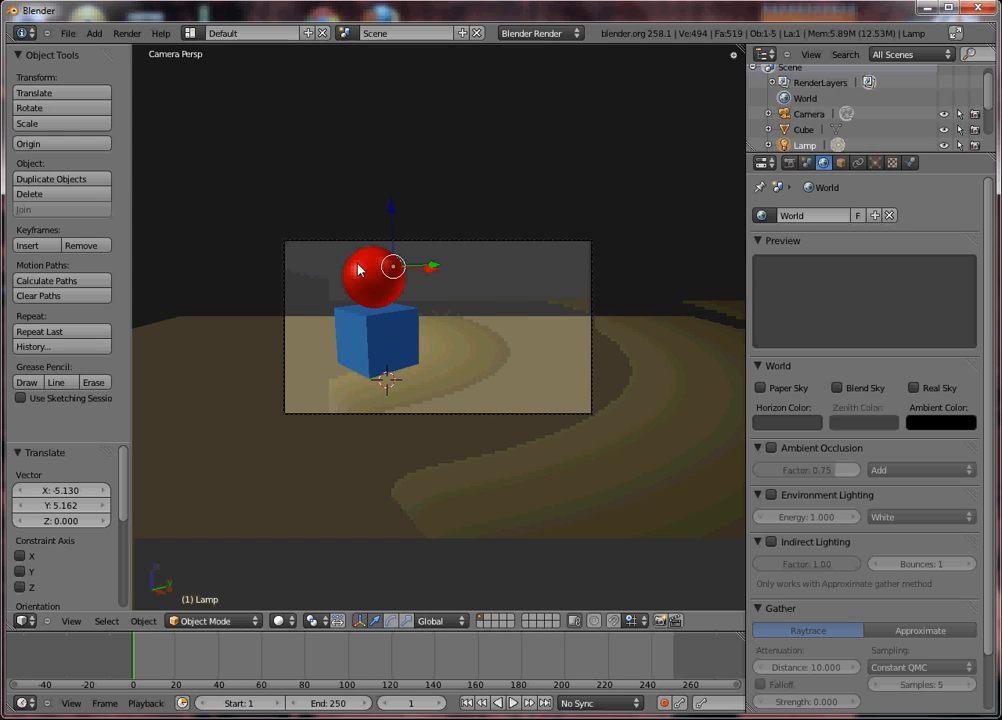
- Move the lamp by about X 2.10, Y 1.74, Z -1.37 in the camera view and change its type to Spot
key("g")
left_click(474, 309)
left_click(874, 163)
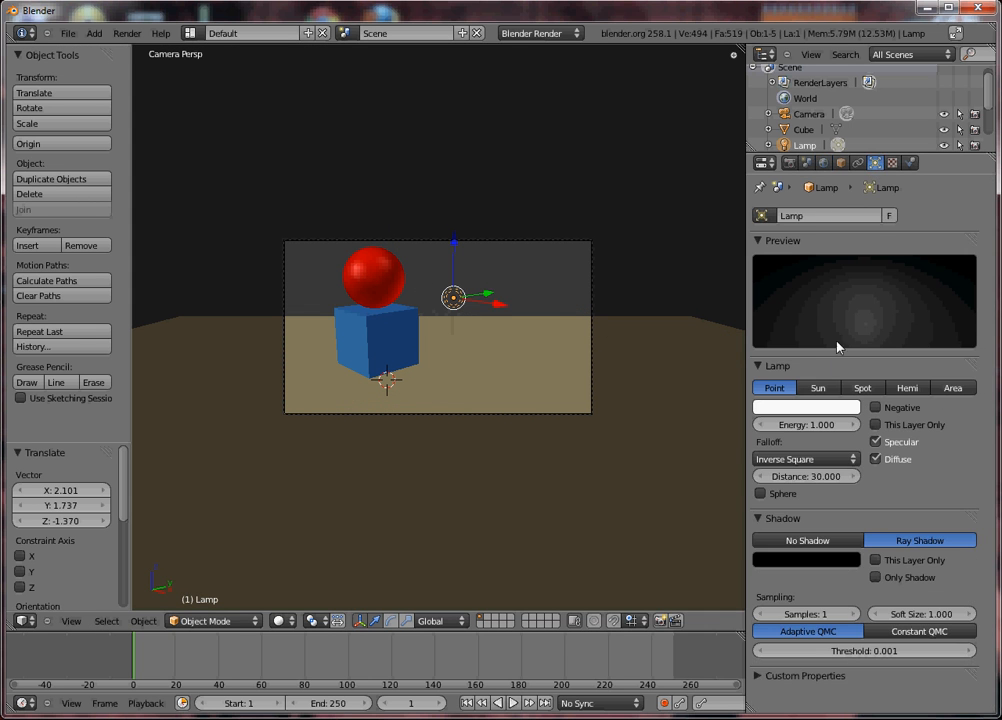
left_click(860, 387)
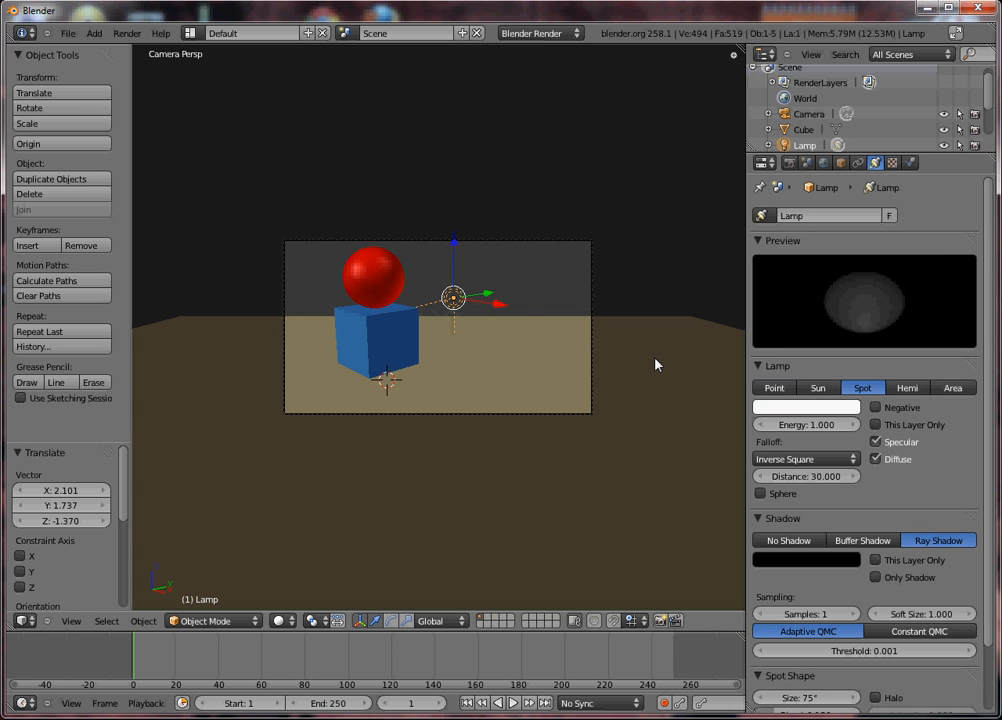
- In the right side view, move the spot lamp about 9 units along negative Y and 7.9 units up, and tilt its cone toward the objects
key("KP_5")
key("KP_3")
key("g")
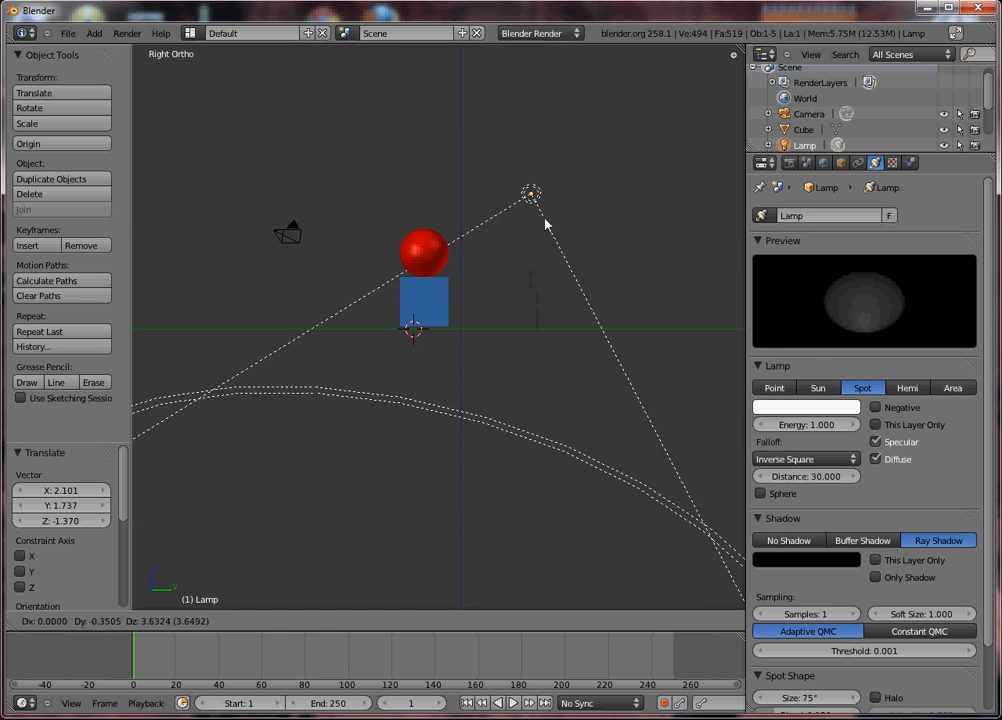
left_click(414, 212)
key("r")
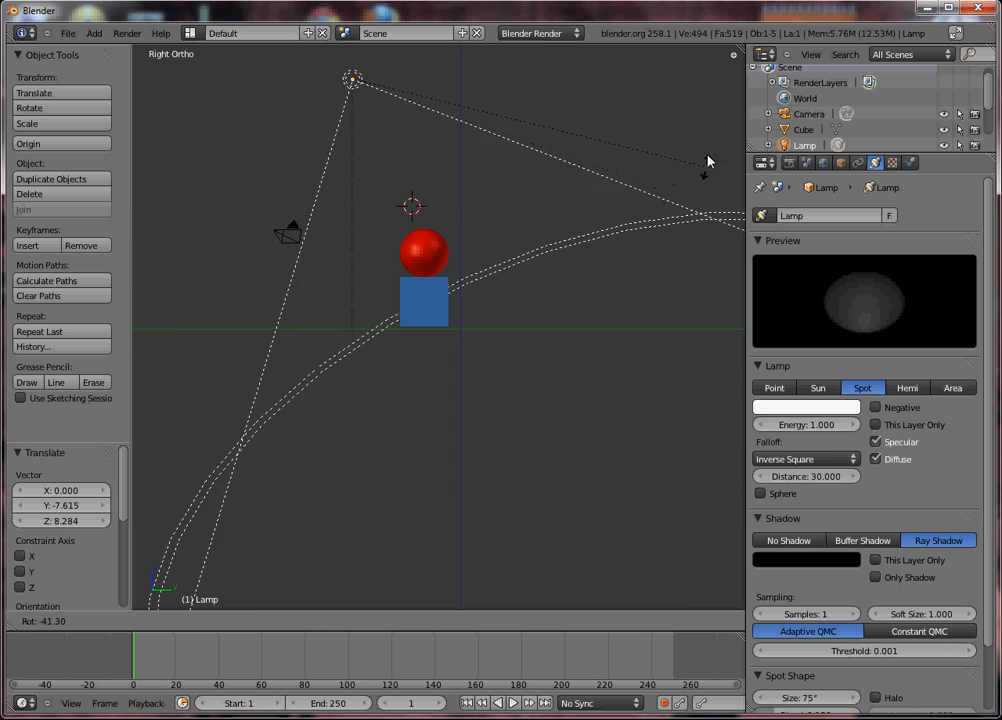
left_click(636, 195)
key("g")
left_click(478, 233)
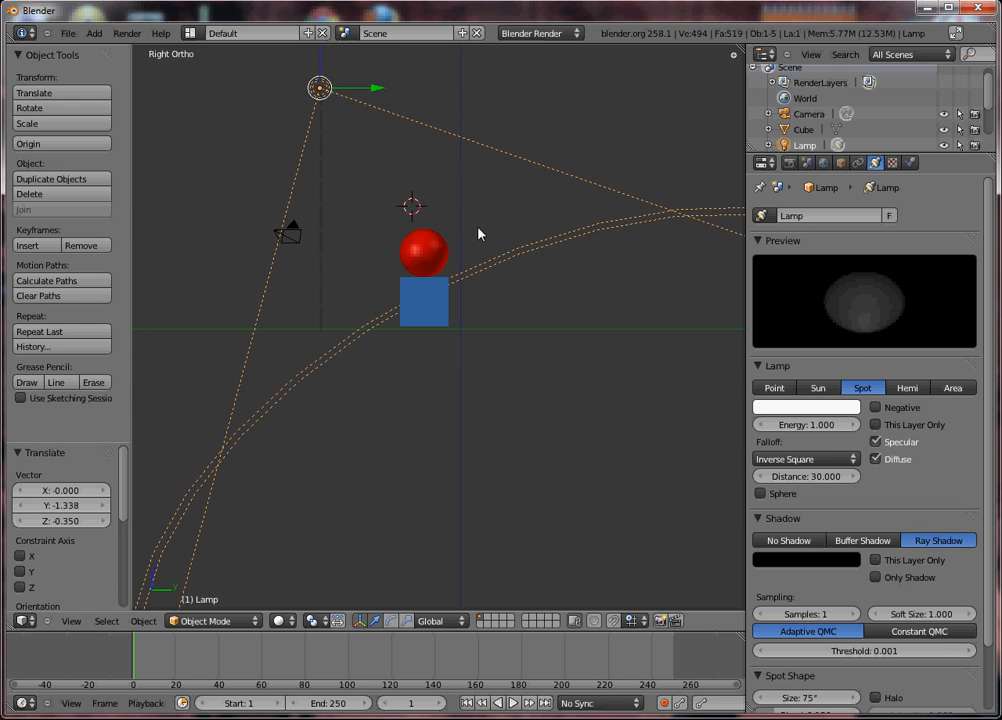
- In top view, move the spot lamp to the positive X side of the cube and rotate it about -36° toward the objects
key("KP_7")
key("g")
left_click(659, 348)
key("r")
left_click(619, 315)
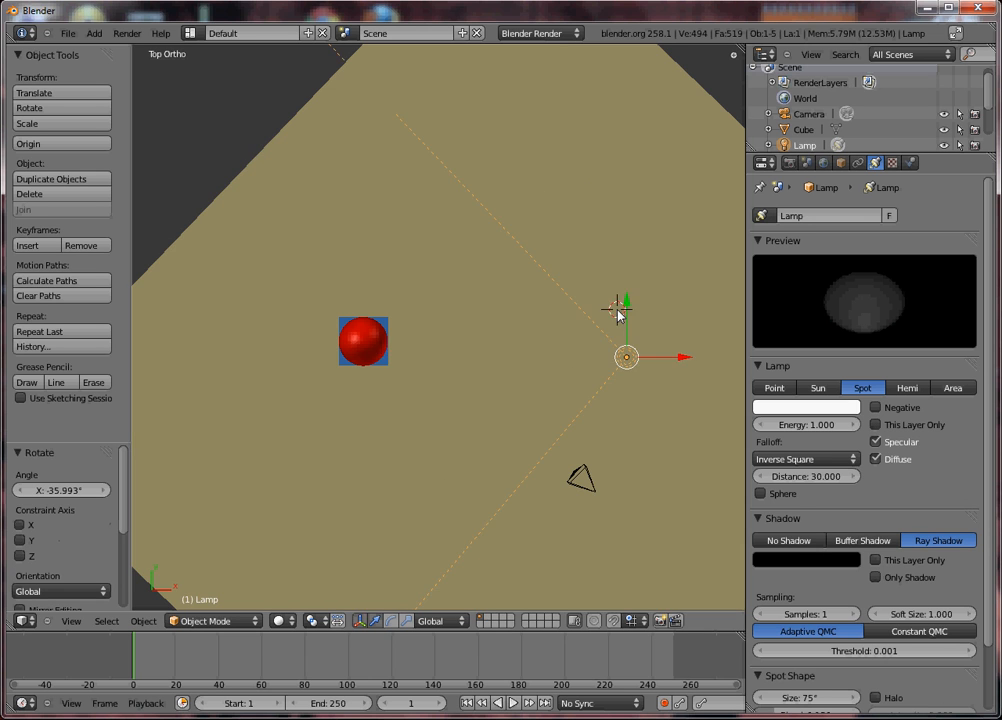
- Check the spot lamp's aim from the side and render the scene through the camera
key("KP_3")
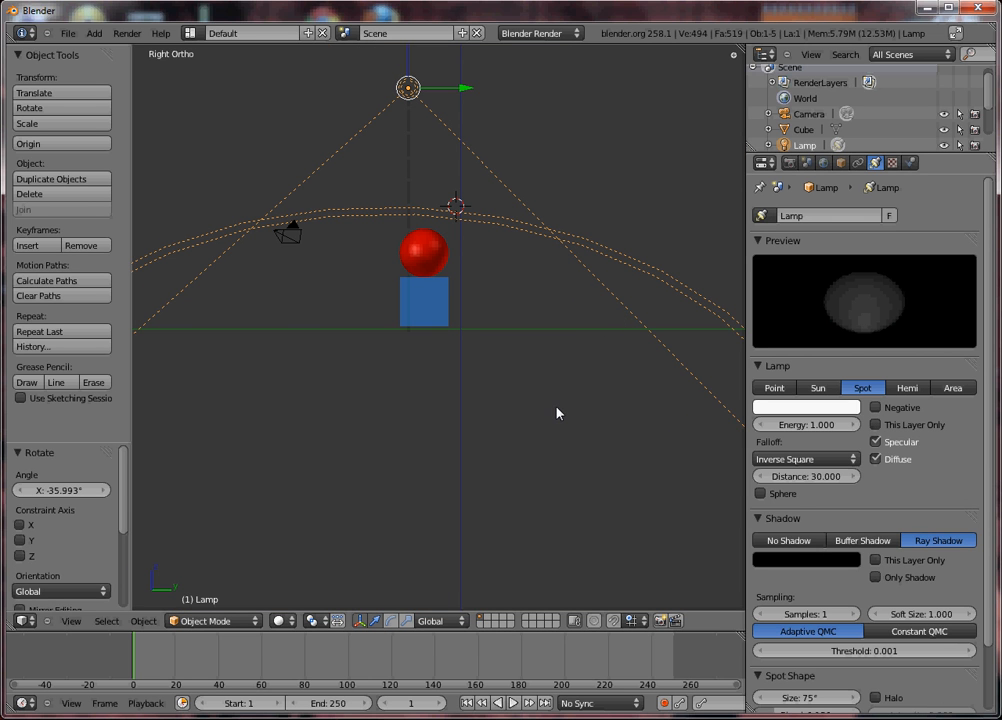
middle_click_drag(558, 411, 558, 413)
key("KP_0")
key("F12")
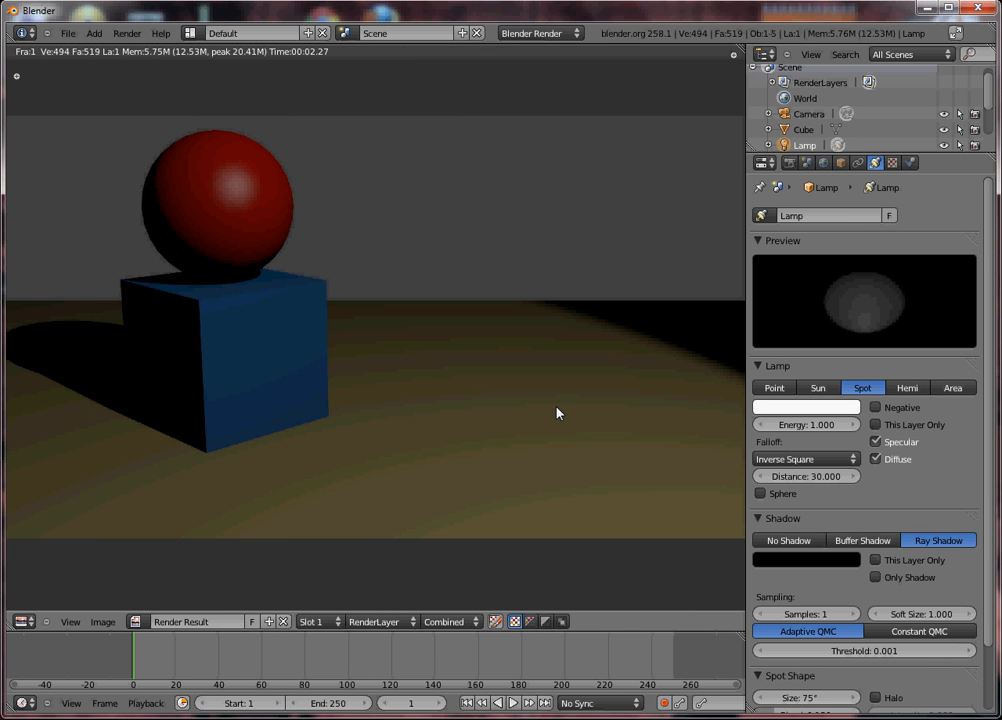
key("Escape")
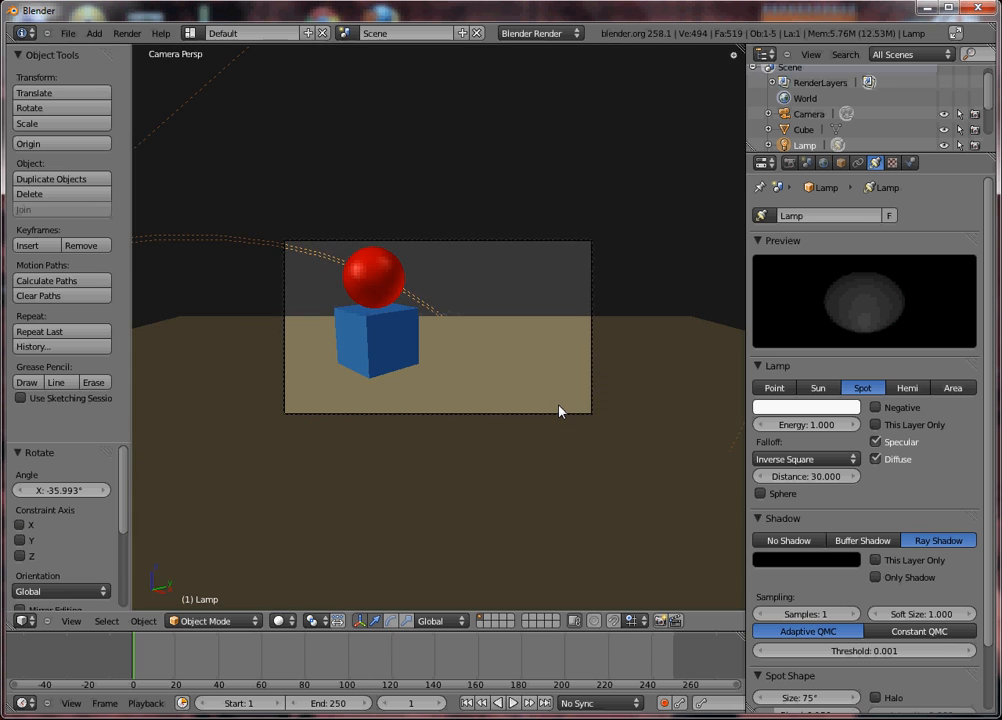
- In front view, move the spot lamp lower and closer to the cube, rotate it about 5° and render the scene
key("KP_3")
key("KP_1")
key("g")
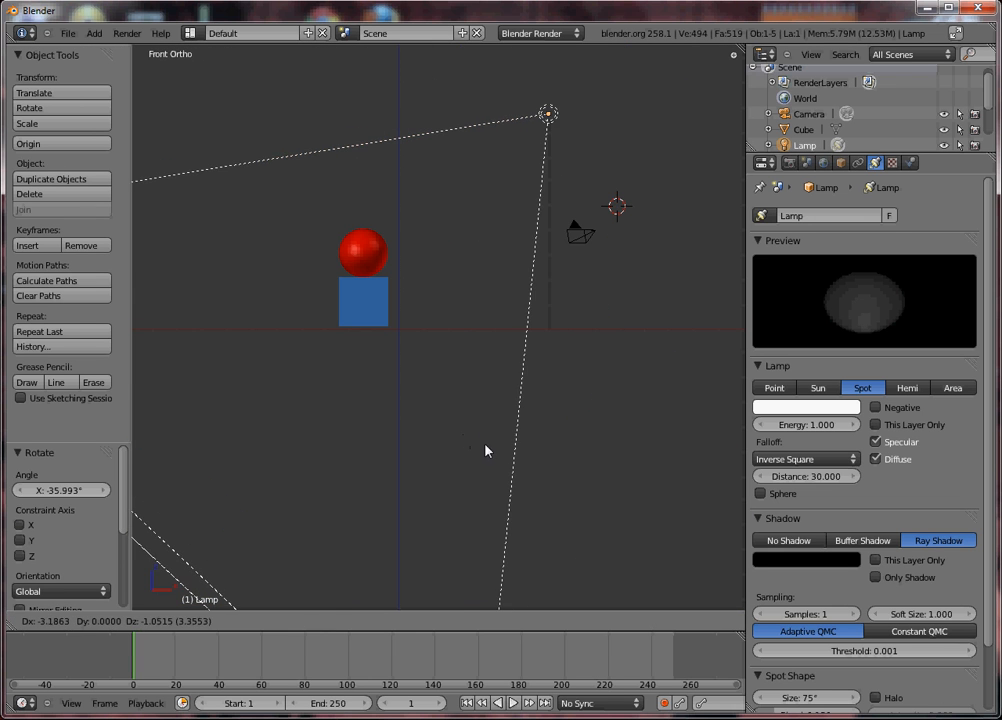
left_click(490, 453)
key("r")
left_click(503, 510)
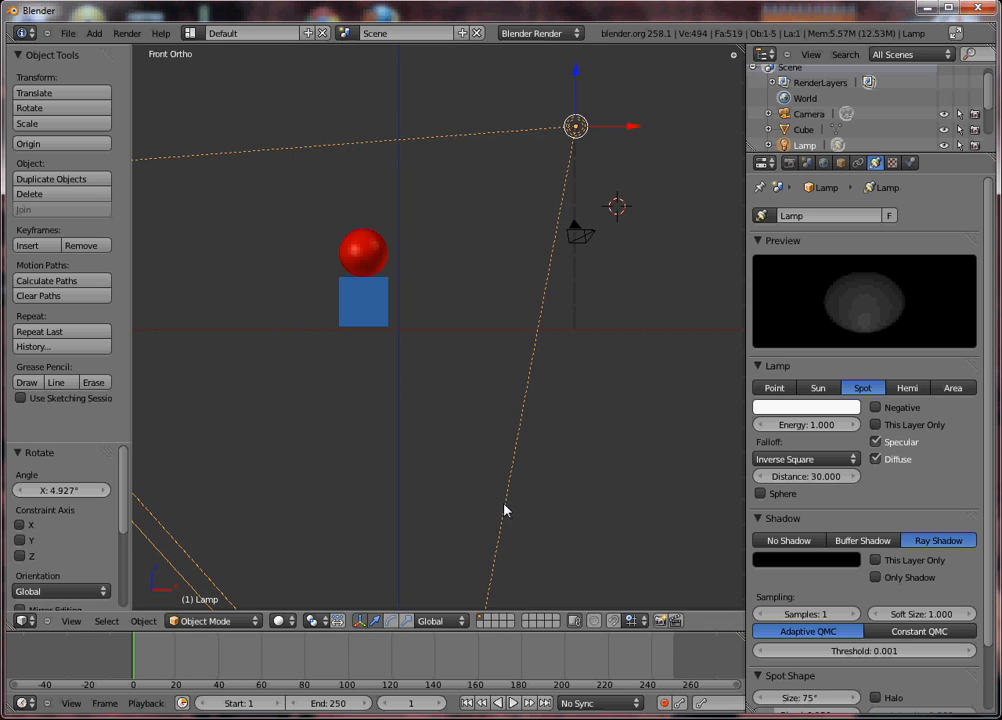
key("F12")
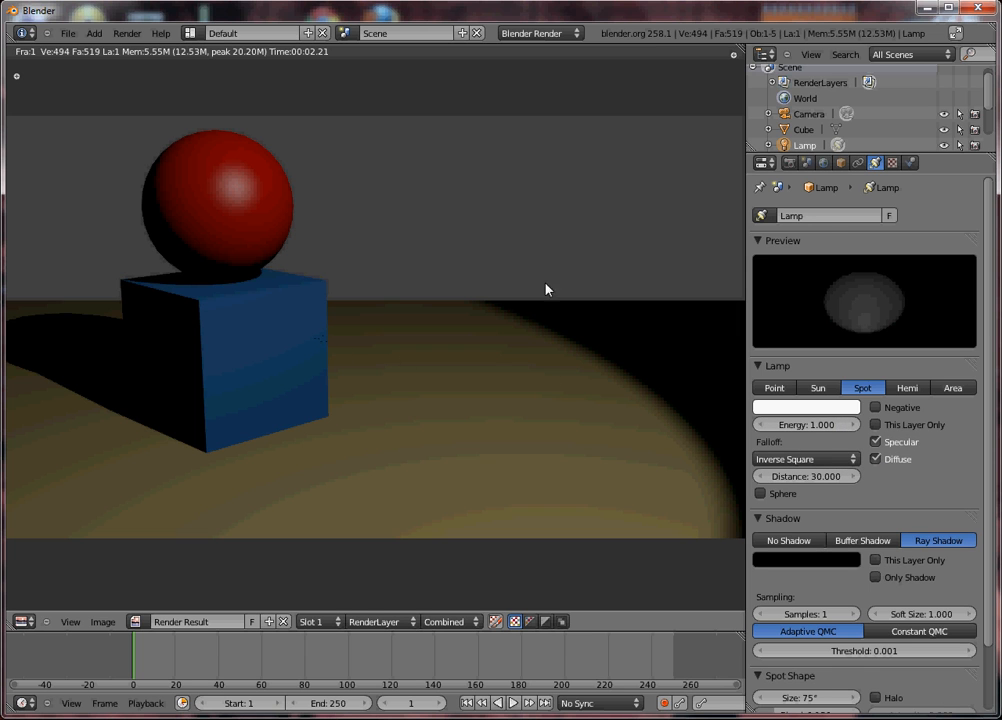
- Set the spot lamp's energy to 2 and render the scene again
left_click(838, 426)
left_click(800, 428)
type("2")
key("Return")
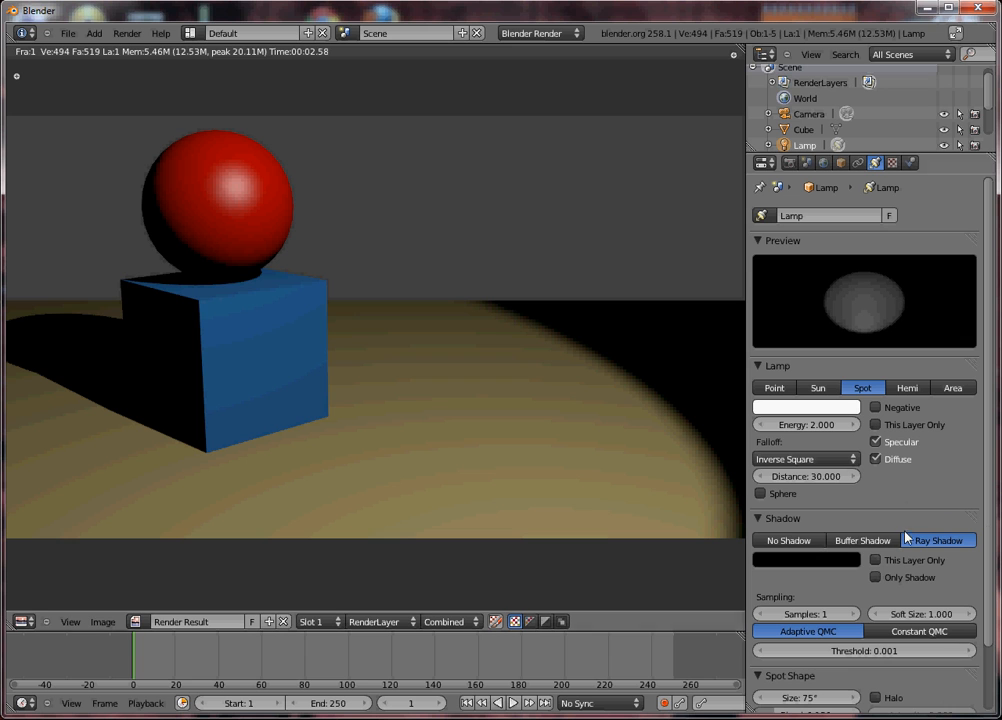
- Enable the Halo option in the lamp's spot shape settings and render the scene
scroll(870, 580, "down", 3)
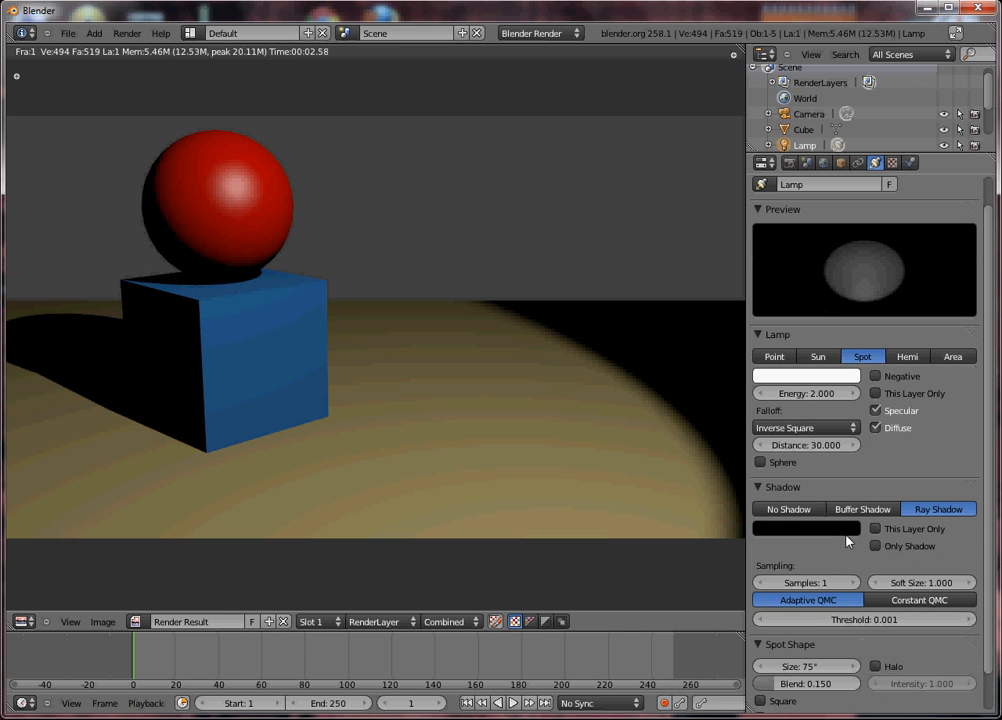
left_click(878, 628)
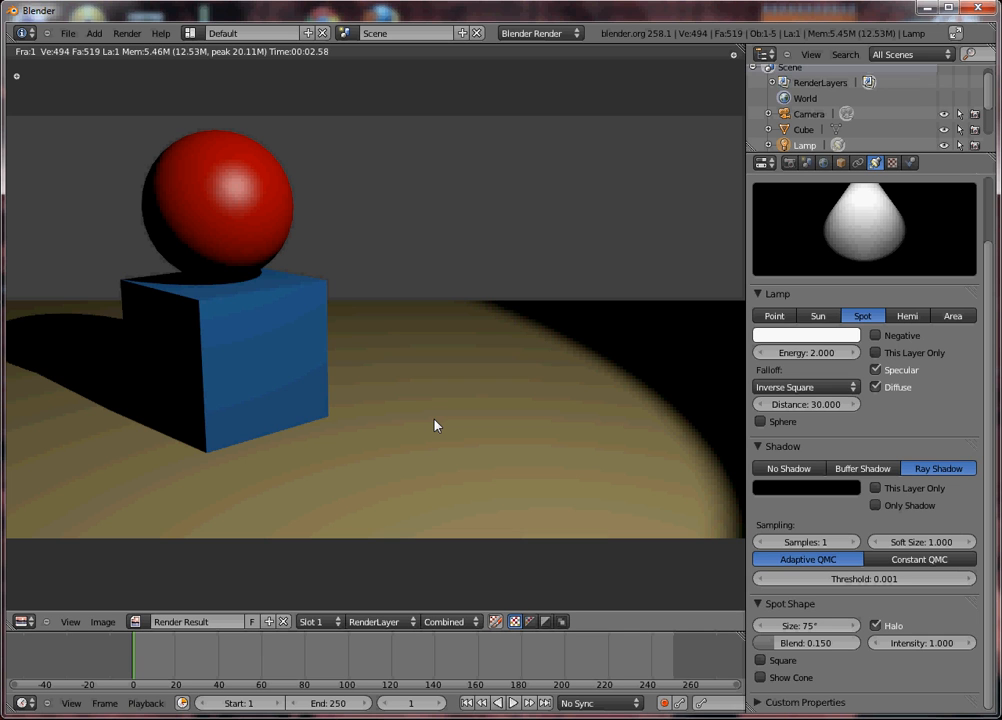
key("F12")
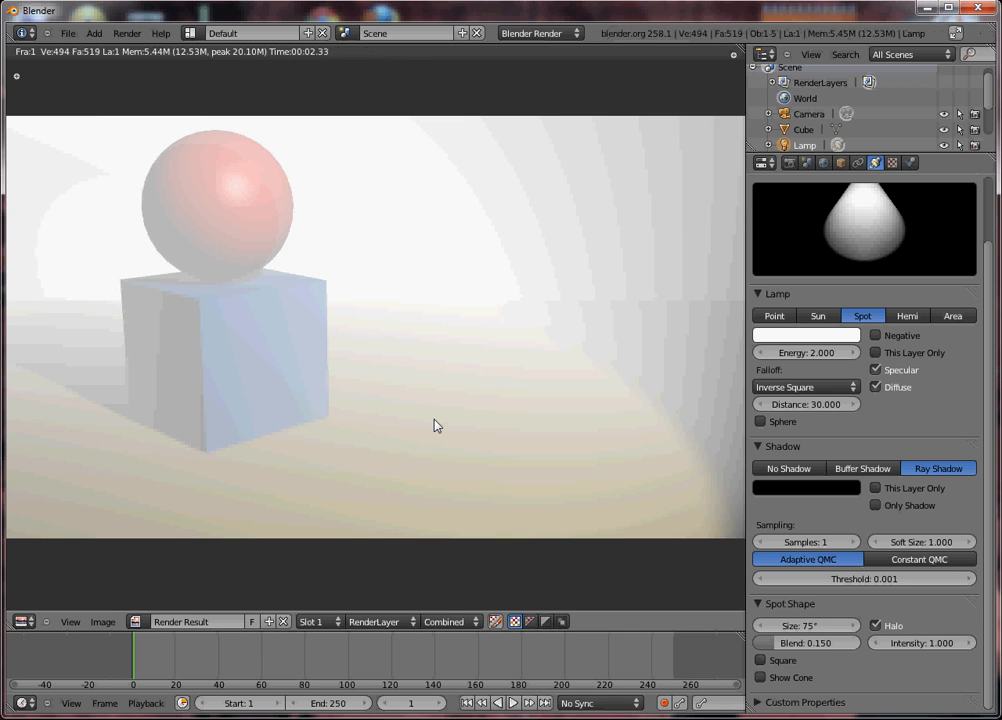
- Turn off the spot lamp's Halo option and change the lamp type to Point
left_click(875, 625)
key("Escape")
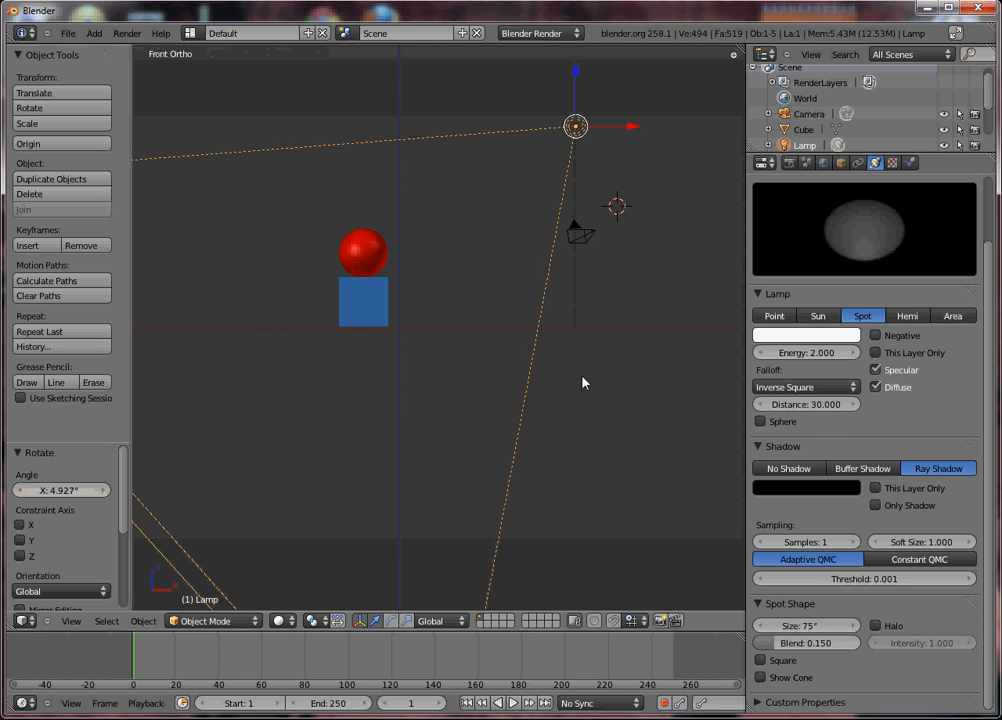
key("KP_7")
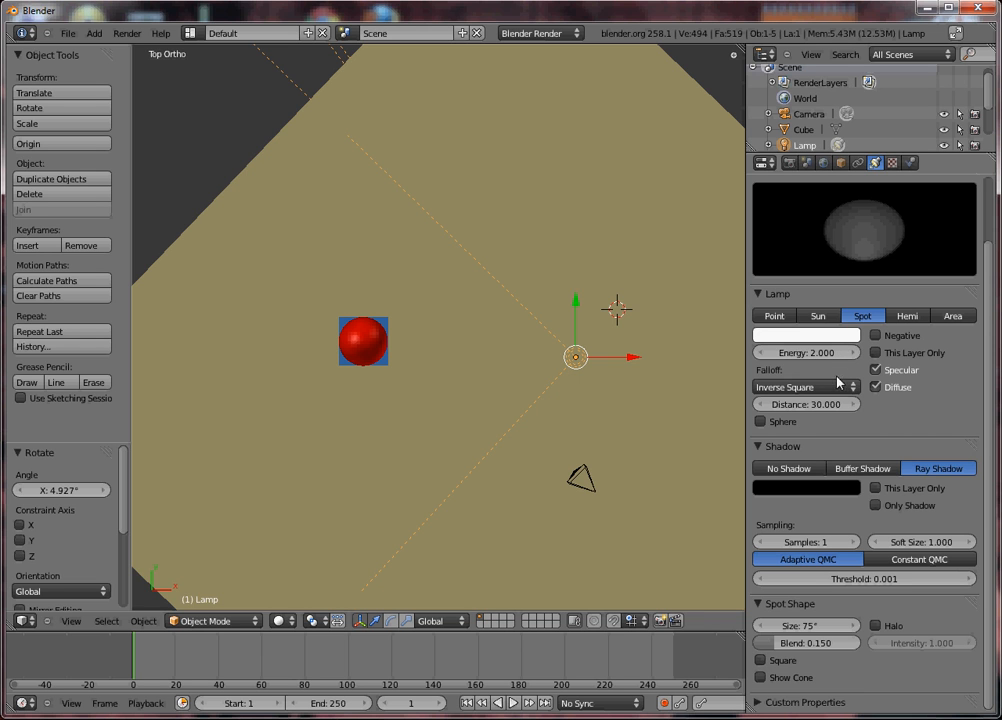
left_click(774, 316)
- In top view, move the point lamp about -0.29 along X and 2.14 along Y, and render the scene
left_click_drag(578, 352, 566, 275)
key("KP_1")
key("F12")
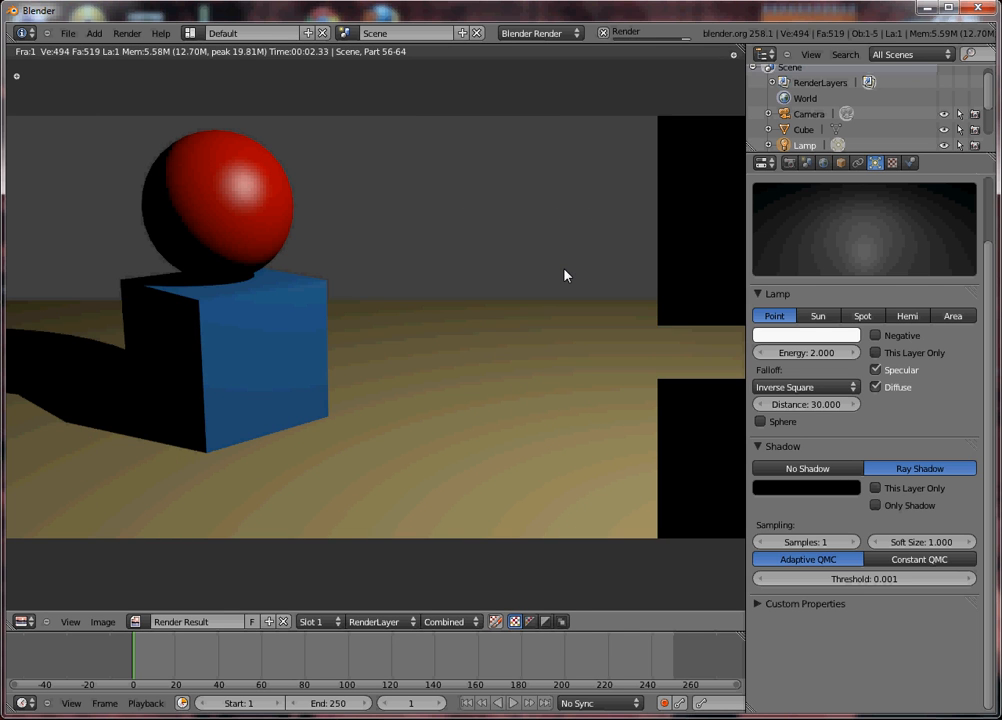
key("Escape")
- Enable ambient occlusion for the world with a factor of 0.5 and render the scene
left_click(821, 164)
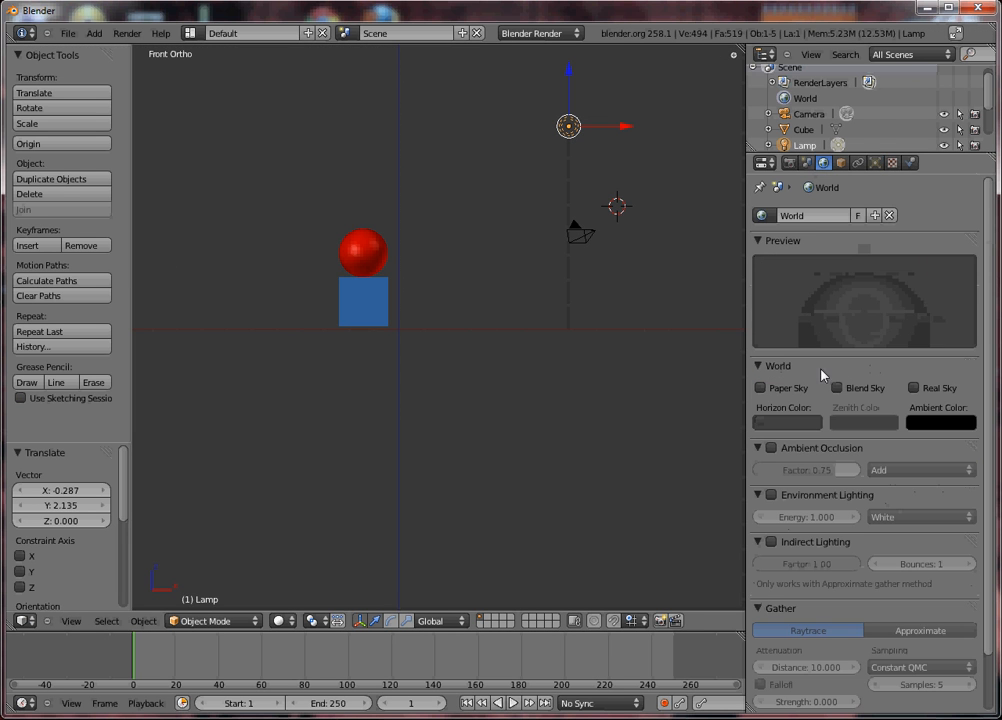
left_click(772, 448)
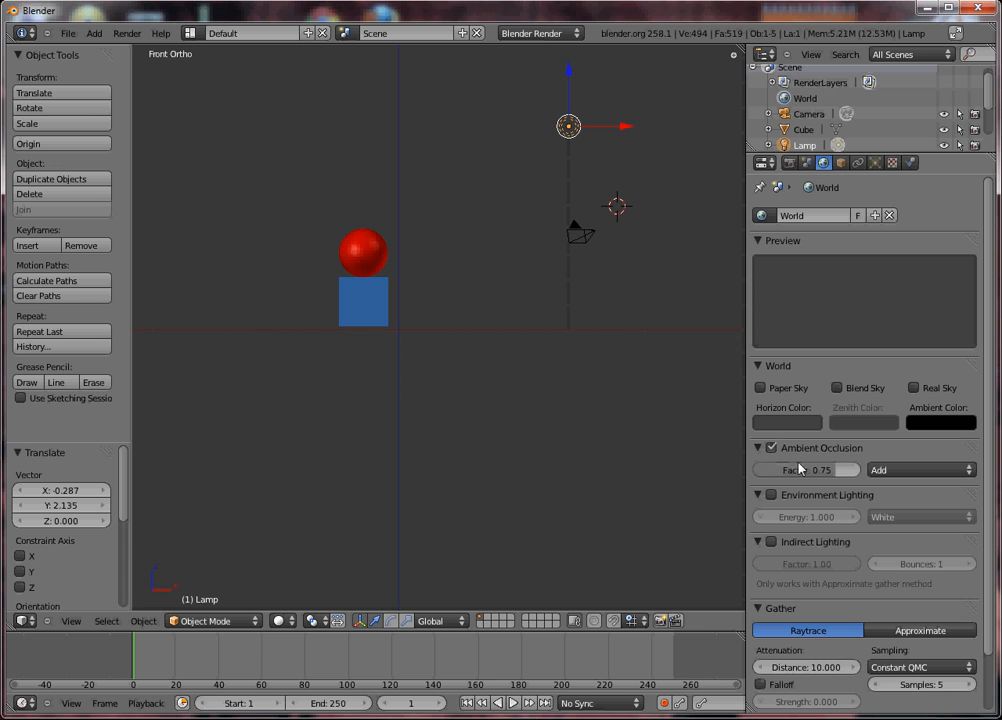
left_click(826, 470)
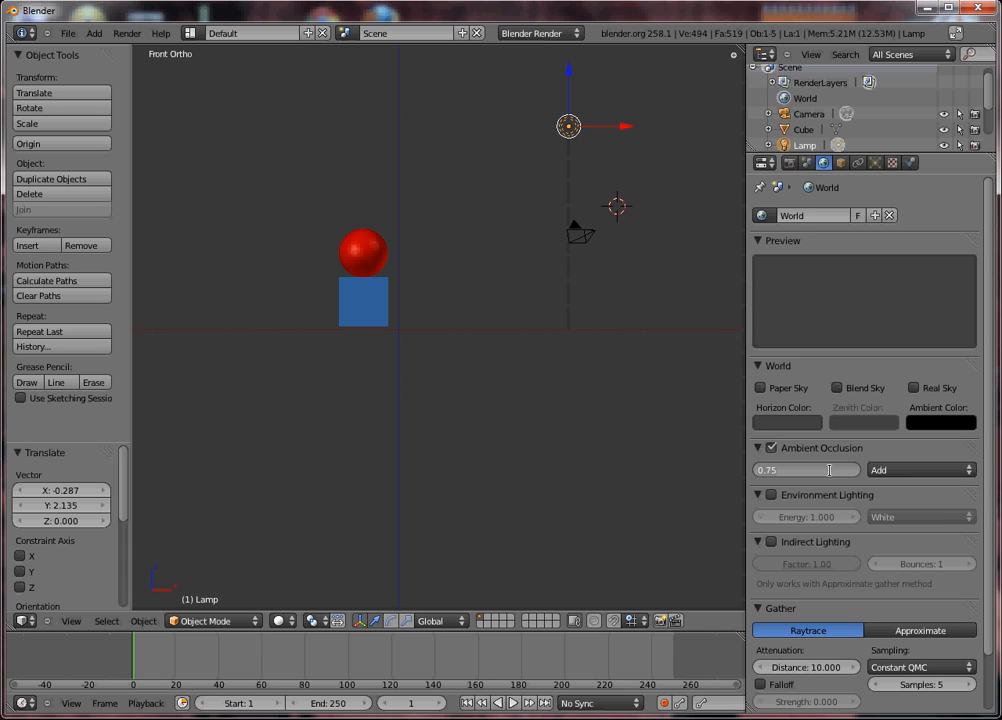
type("0.5")
key("Return")
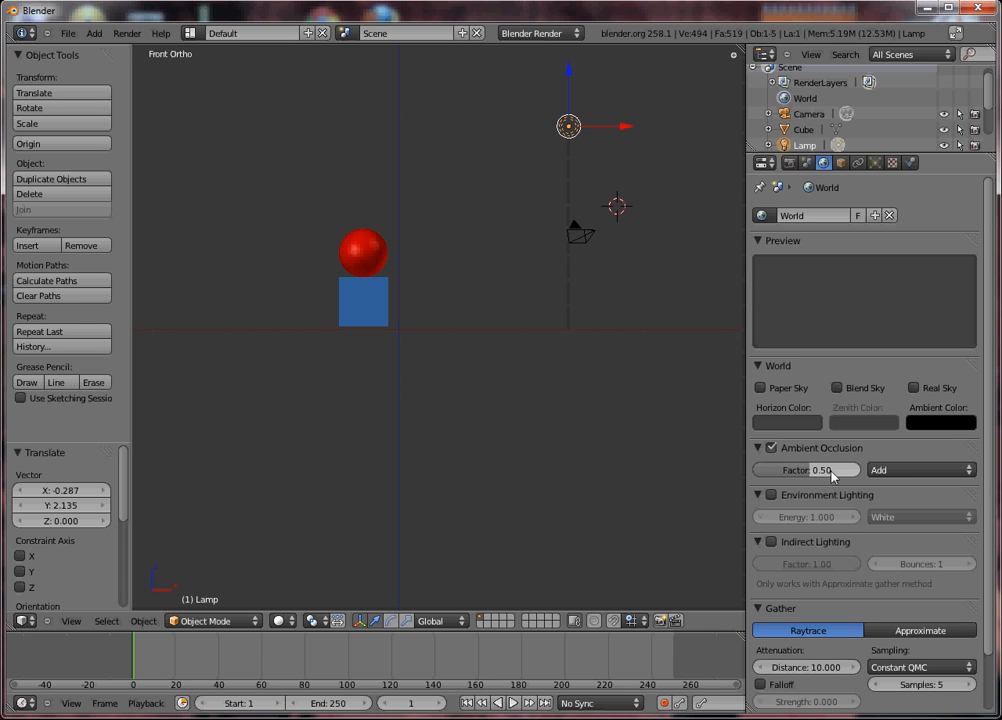
key("F12")
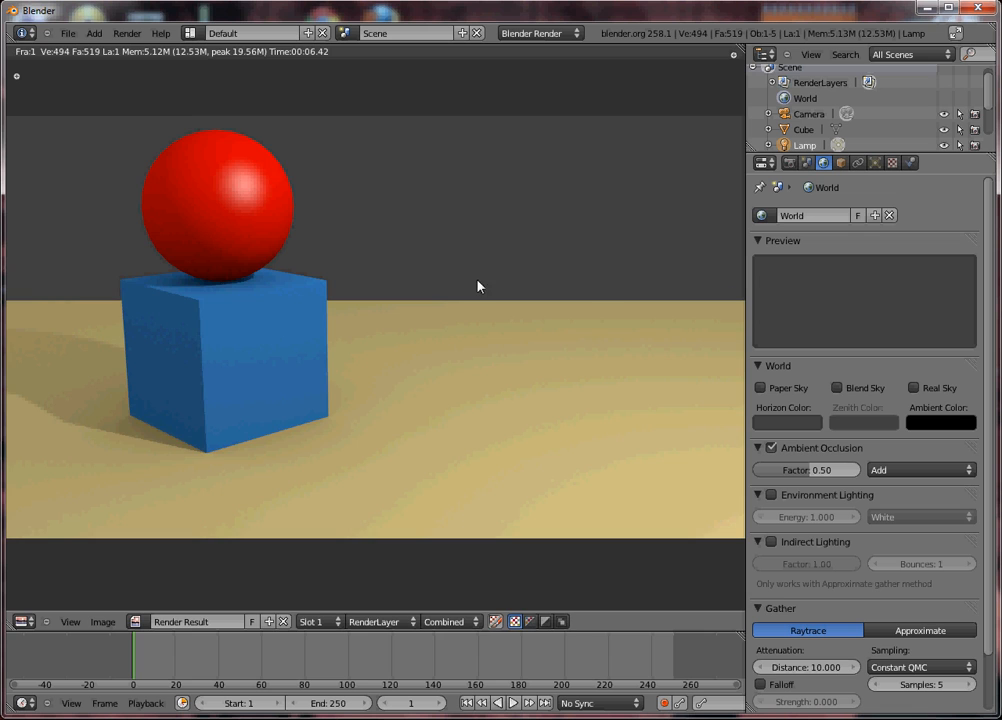
key("Escape")
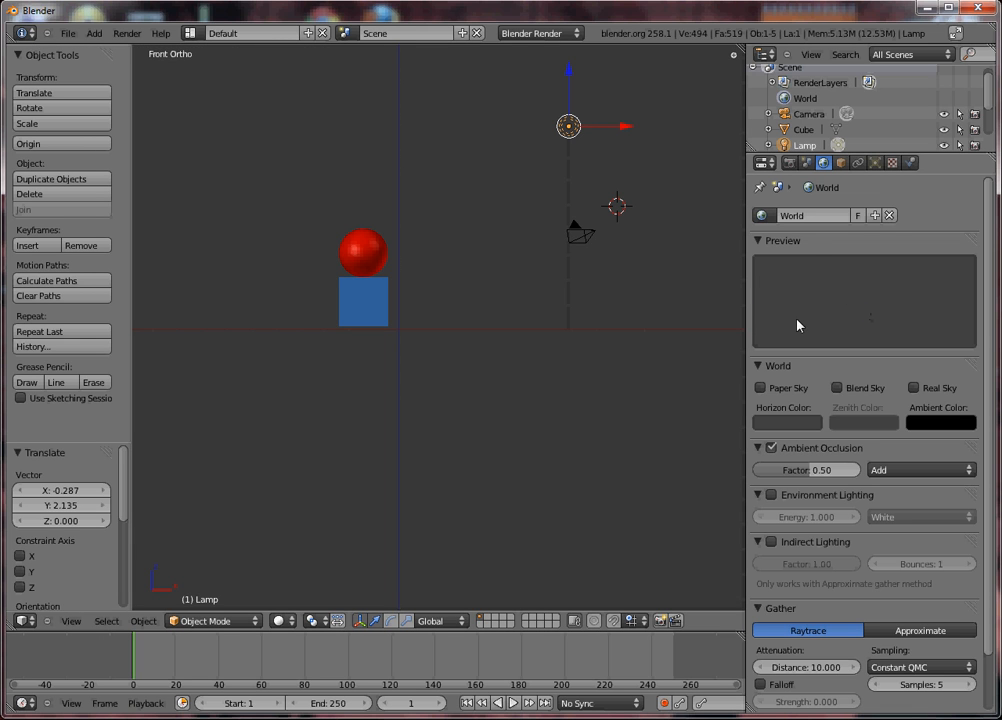
- Set the world's horizon color to a light sky blue and render the scene
left_click(788, 423)
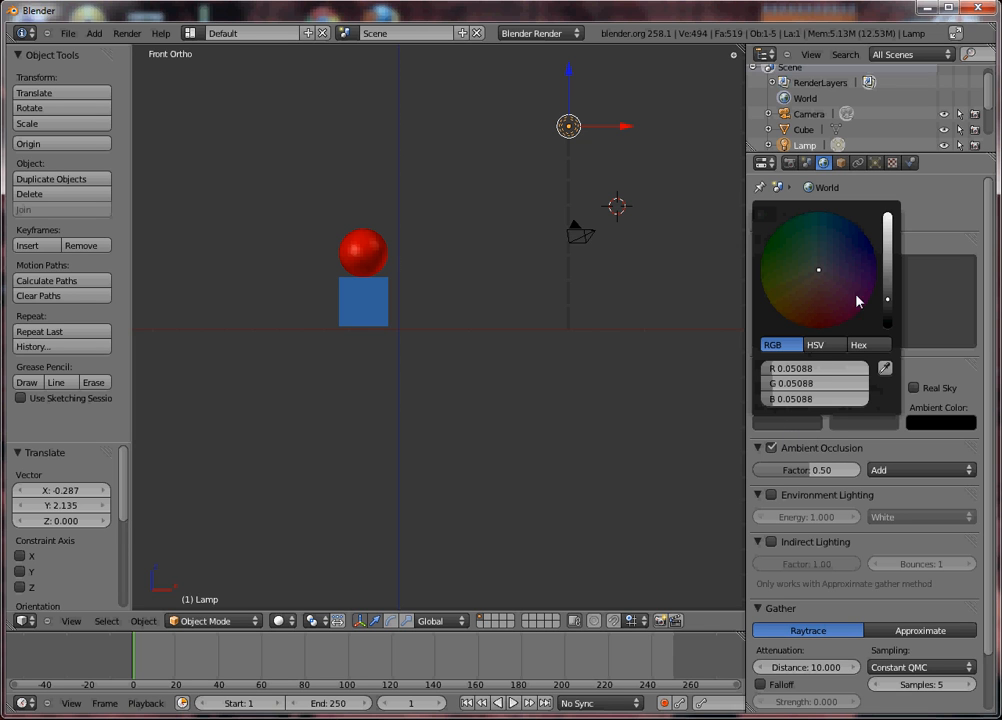
left_click_drag(887, 300, 895, 237)
left_click_drag(819, 273, 848, 231)
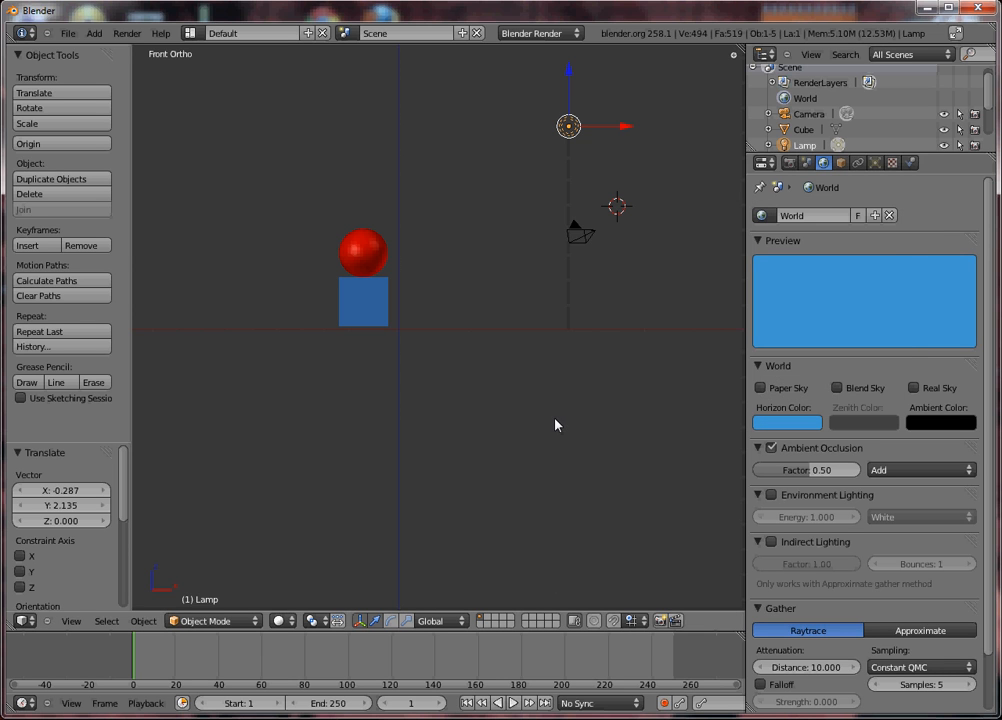
key("F12")
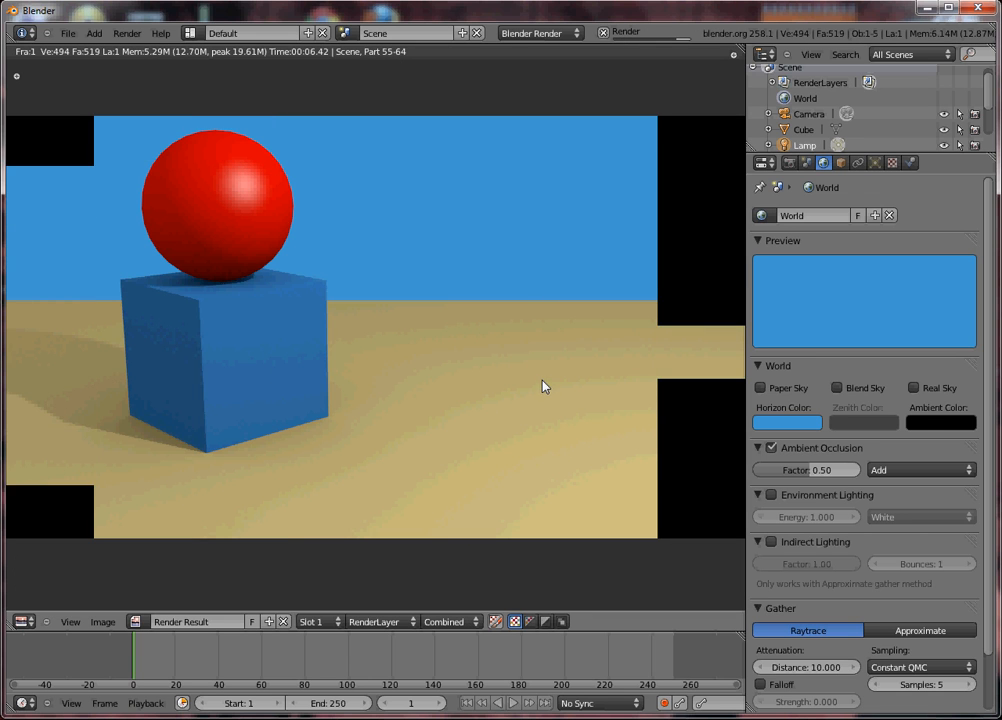
- Enable Blend Sky and set the zenith color to a deeper blue, about R 0.04, G 0.16, B 0.75
left_click(839, 389)
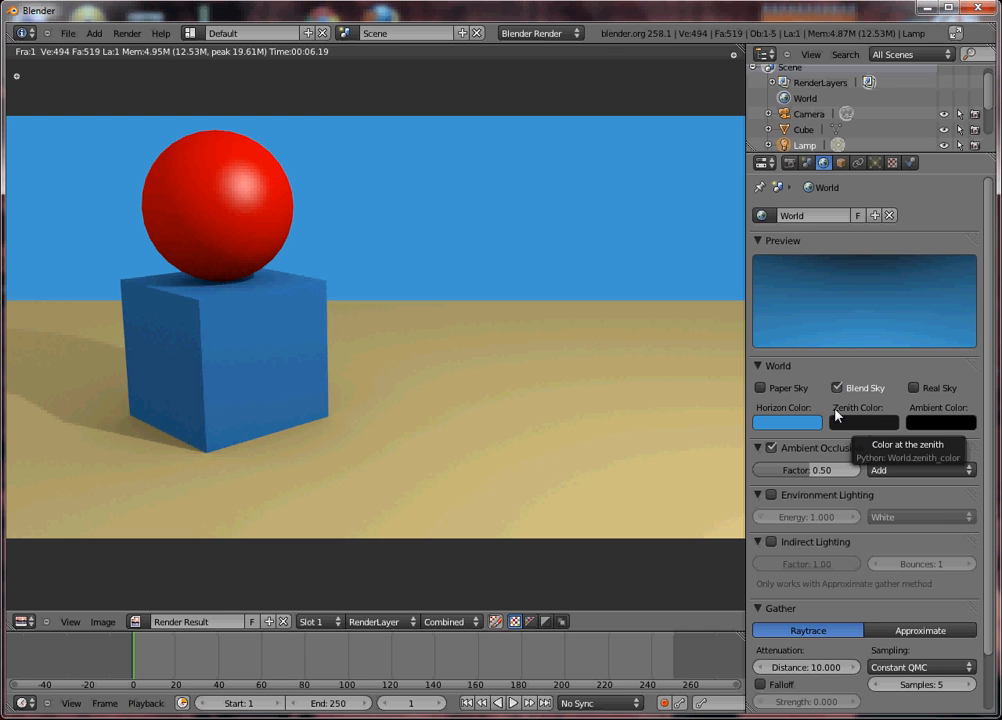
left_click(867, 428)
left_click_drag(885, 322, 886, 222)
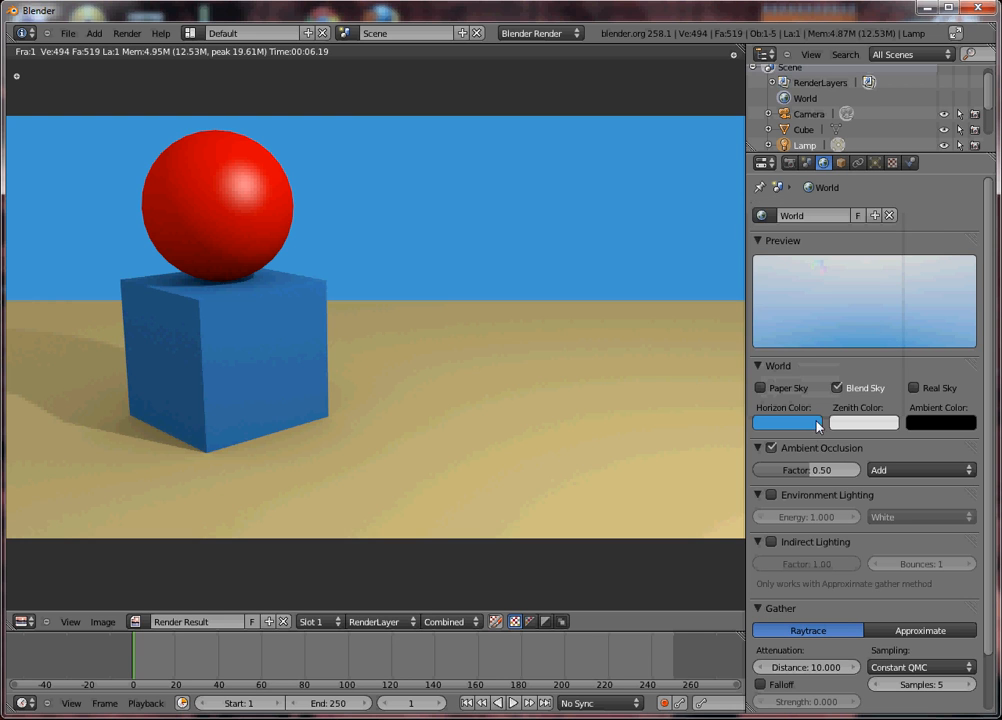
left_click(861, 425)
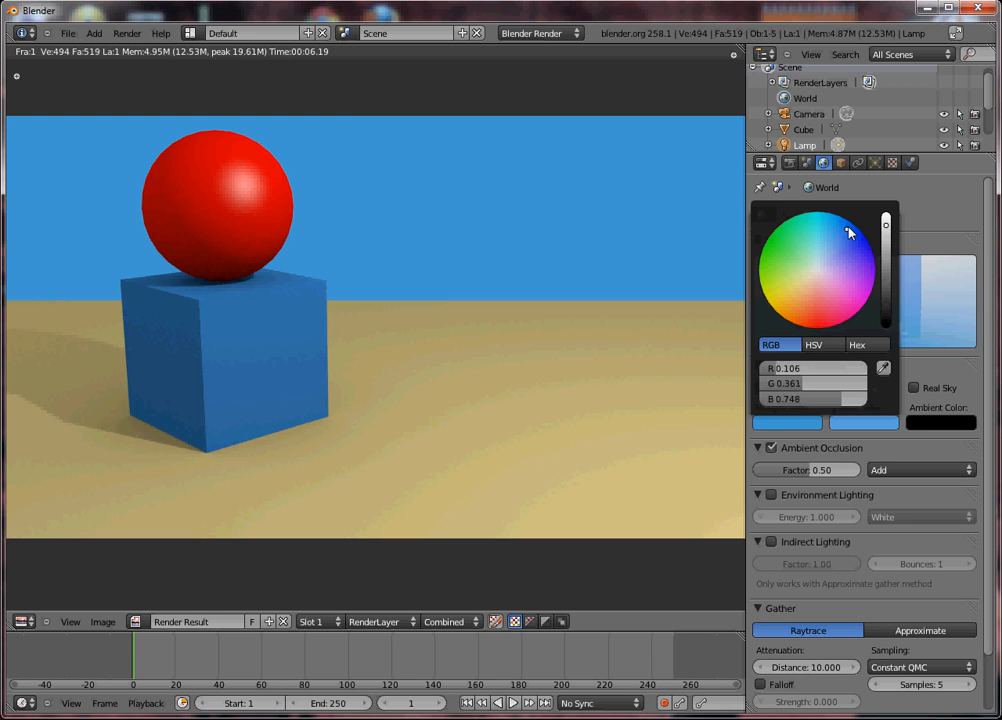
left_click(848, 227)
left_click(876, 428)
left_click_drag(857, 253, 868, 239)
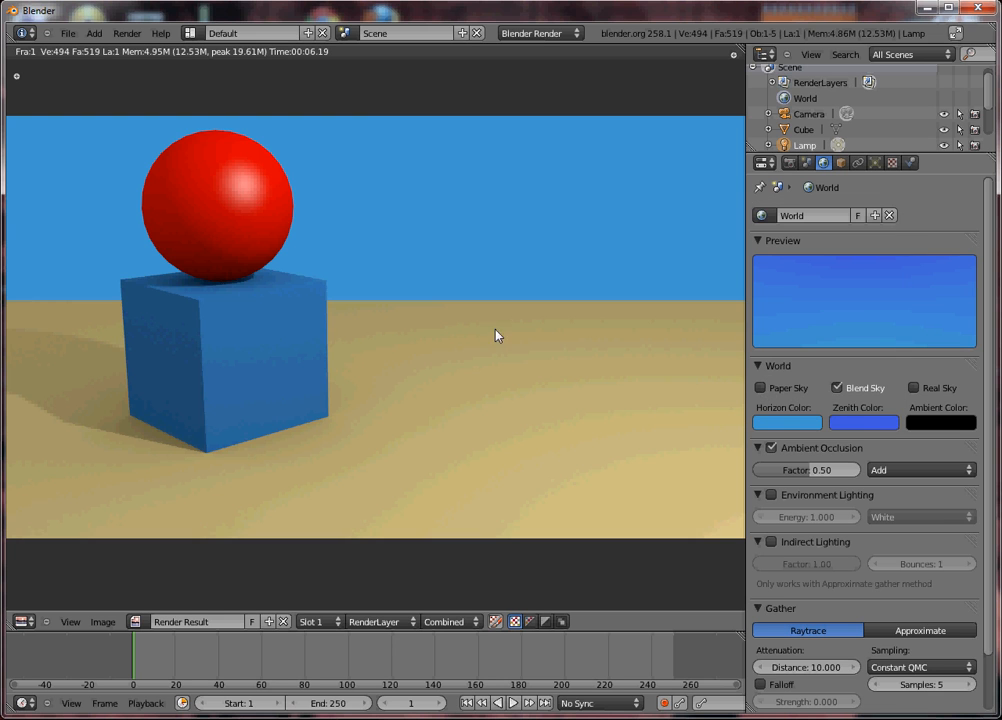
left_click(856, 432)
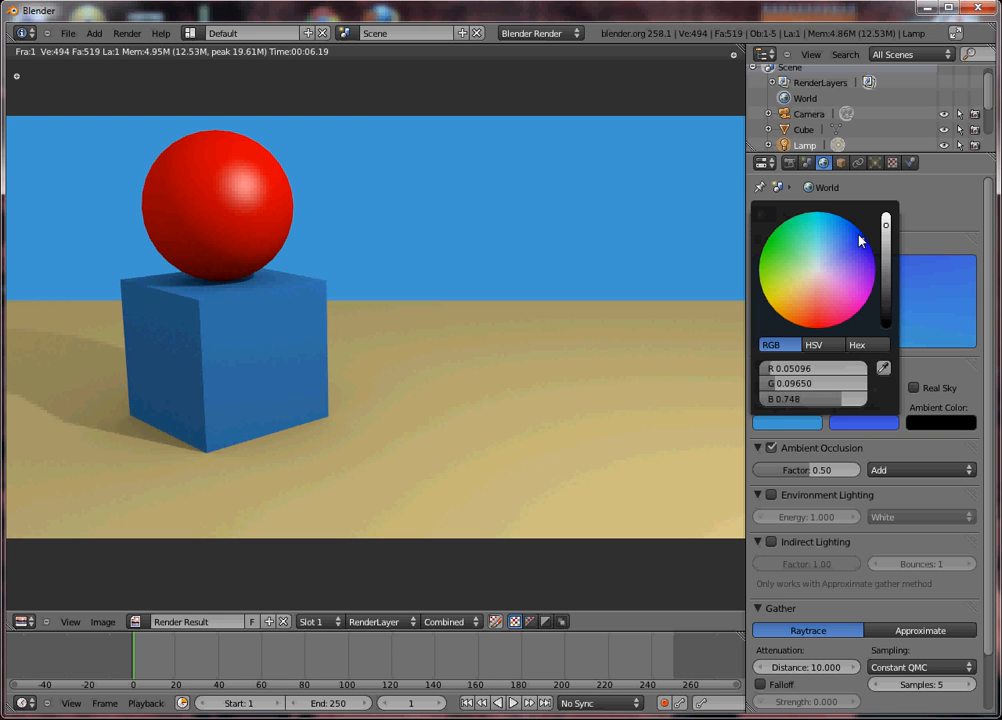
left_click_drag(868, 240, 872, 236)
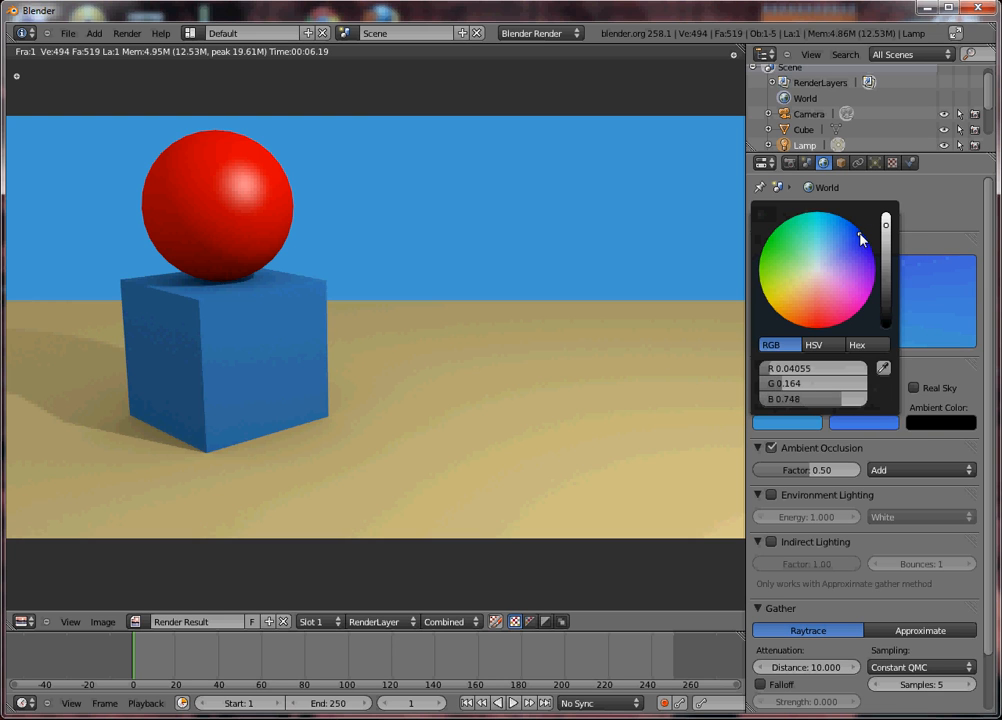
- Try the Real Sky and Paper Sky options, leave only Blend Sky on, and render the scene
left_click(915, 388)
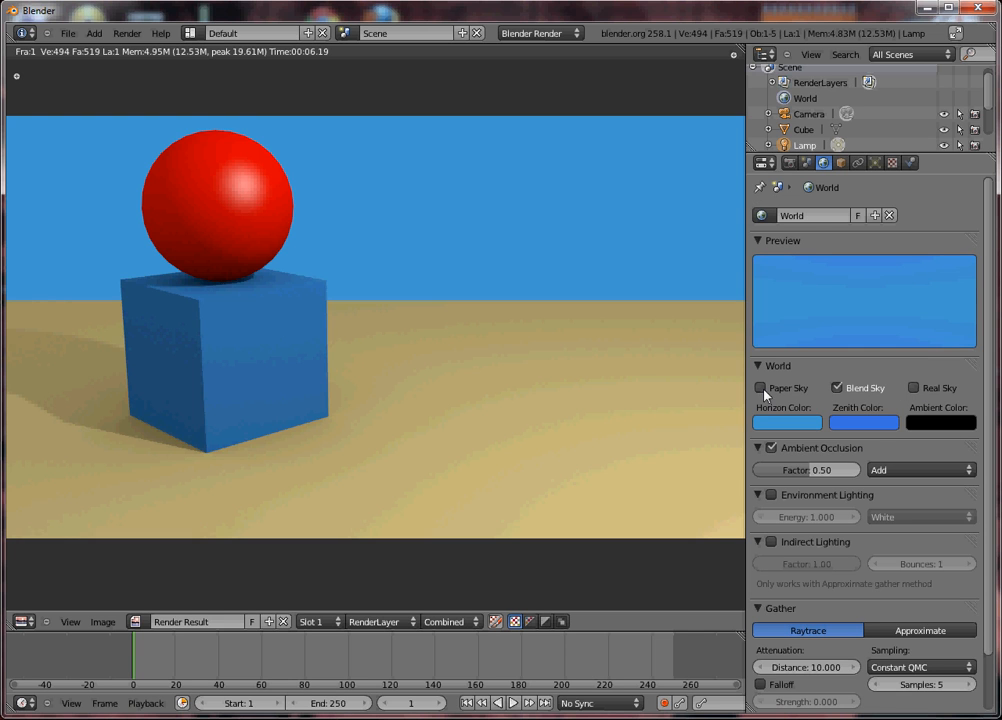
left_click(761, 388)
left_click(761, 388)
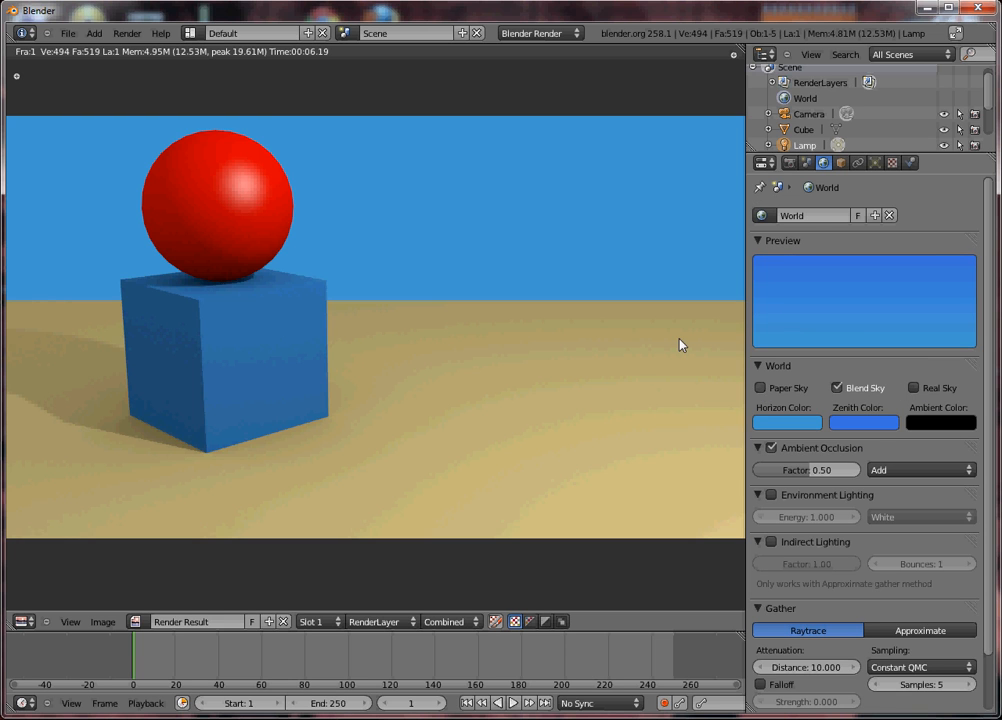
key("F12")
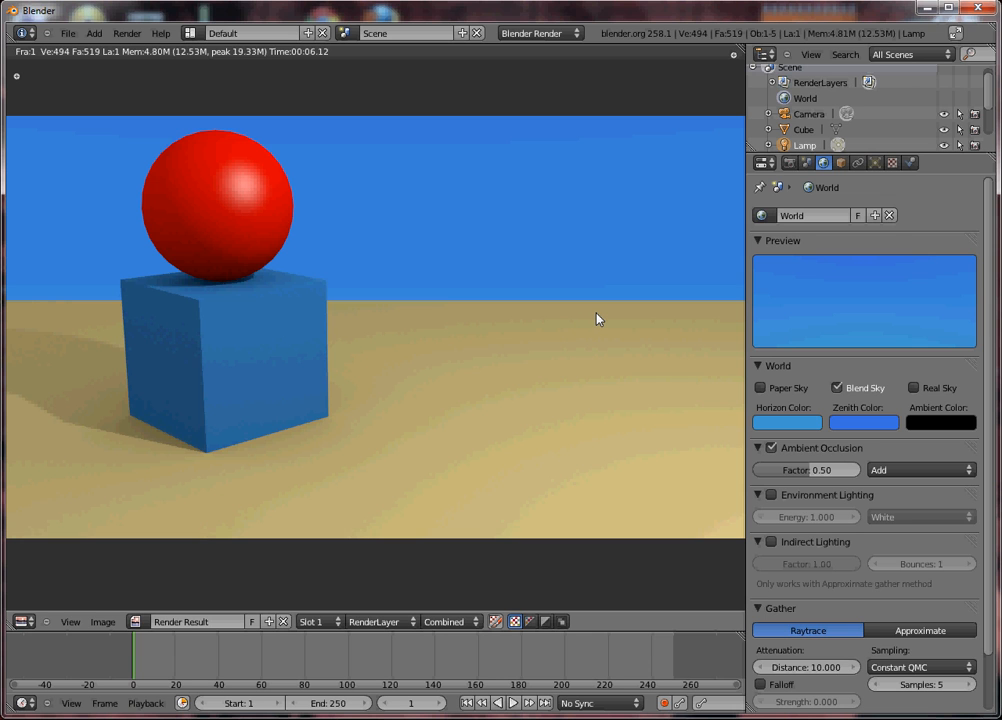
- Save the rendered image as simplescene.png in the D:\Blends folder
key("F3")
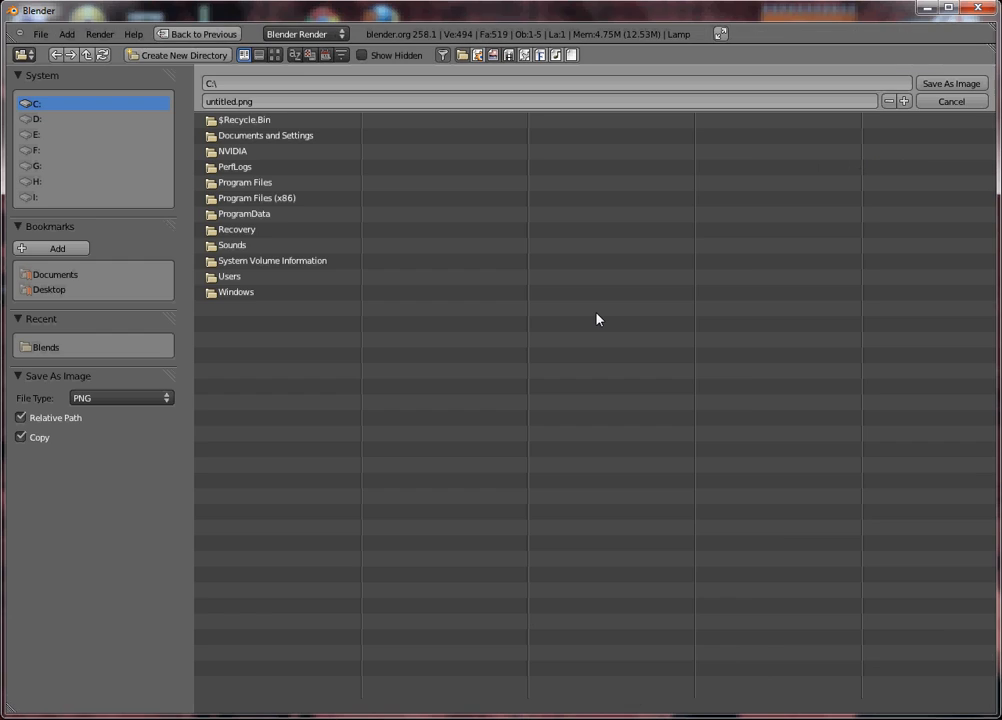
left_click(230, 102)
left_click(239, 101)
left_click_drag(237, 101, 207, 101)
left_click(38, 348)
left_click(226, 103)
left_click_drag(237, 101, 187, 101)
key("BackSpace")
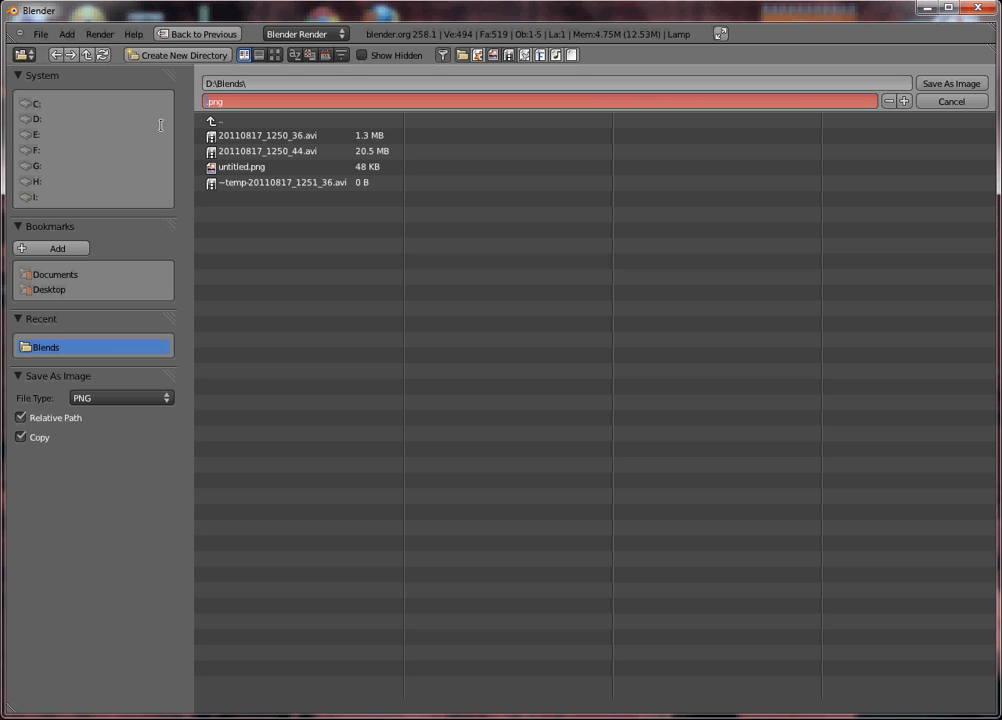
type("simplescene")
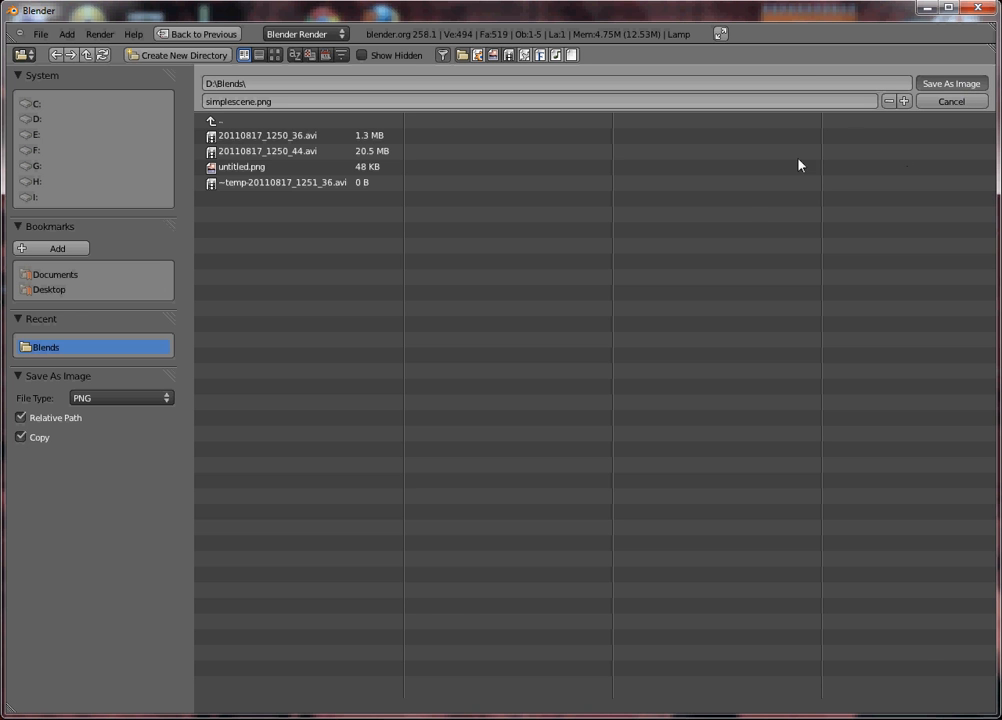
left_click(948, 84)
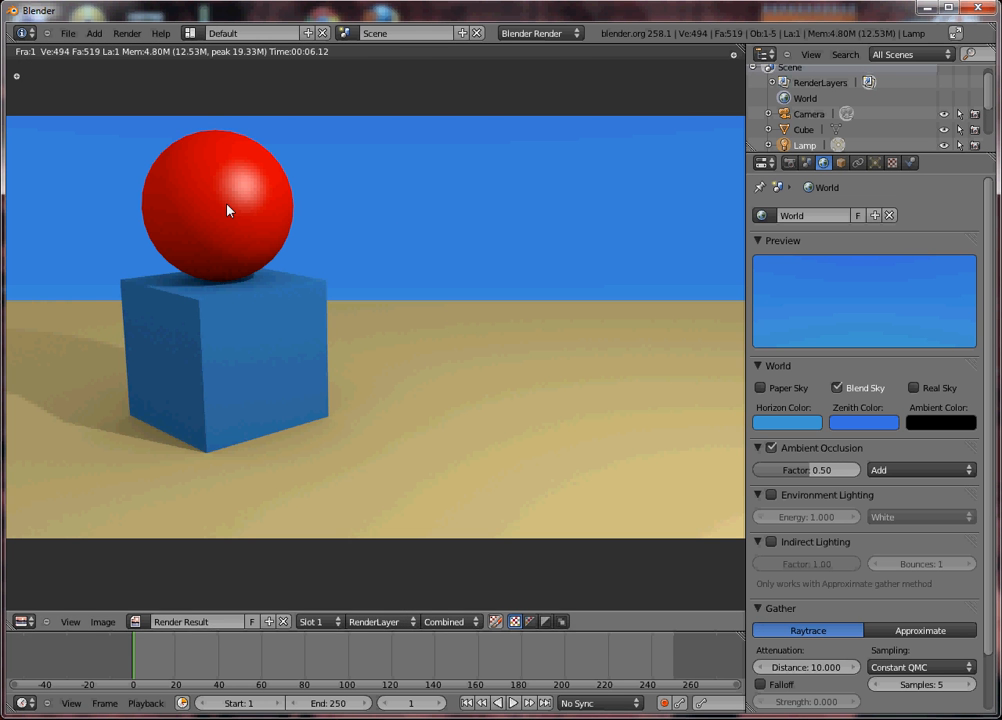
- Select the red sphere and enable Mirror in its material settings
key("Escape")
right_click(362, 252)
middle_click_drag(449, 268, 512, 262)
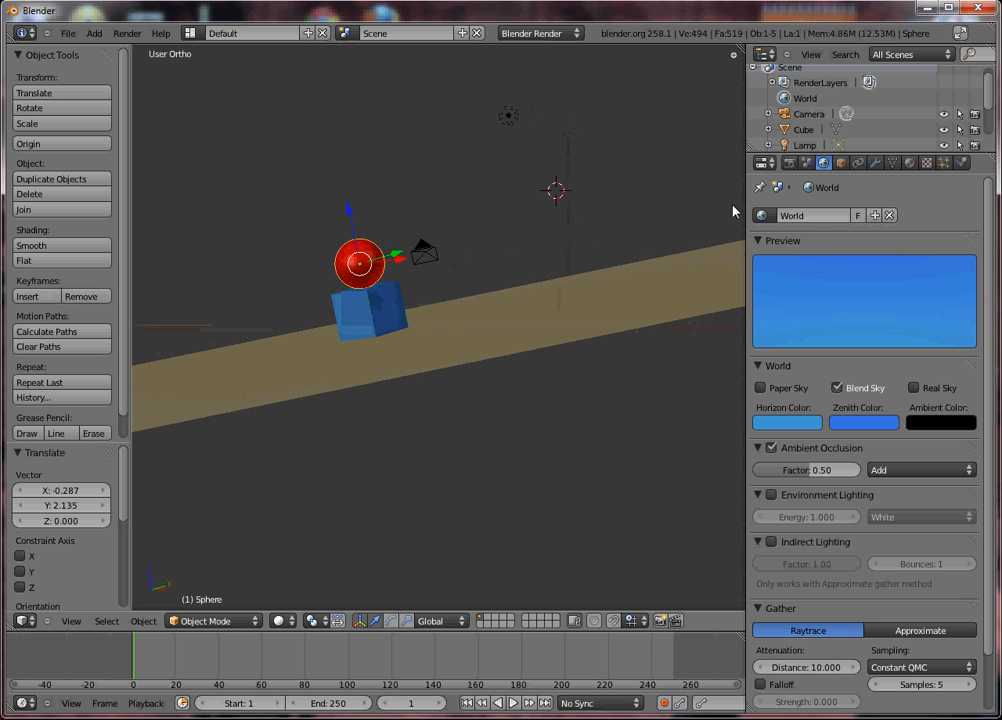
left_click(909, 162)
middle_click_drag(290, 373, 493, 497)
scroll(868, 481, "down", 4)
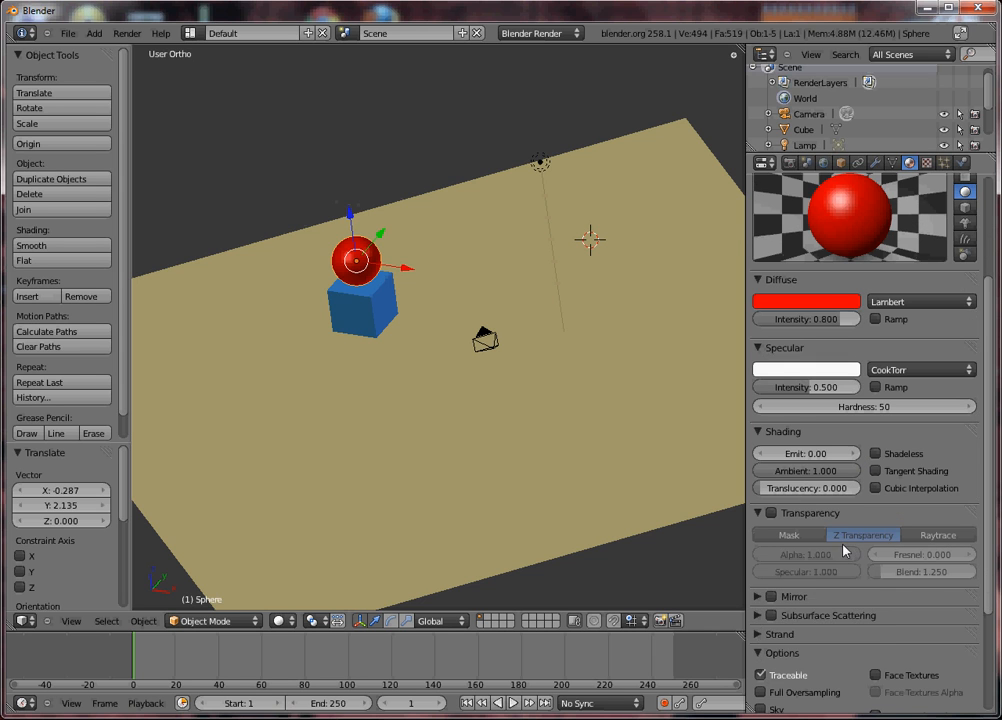
scroll(842, 550, "down", 1)
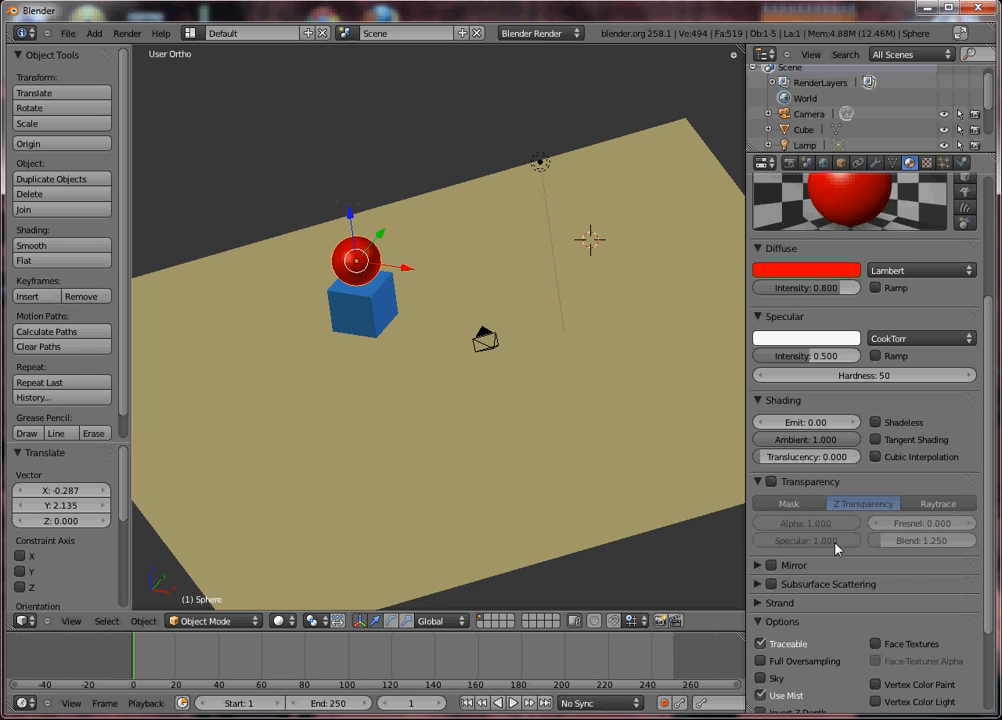
left_click(760, 567)
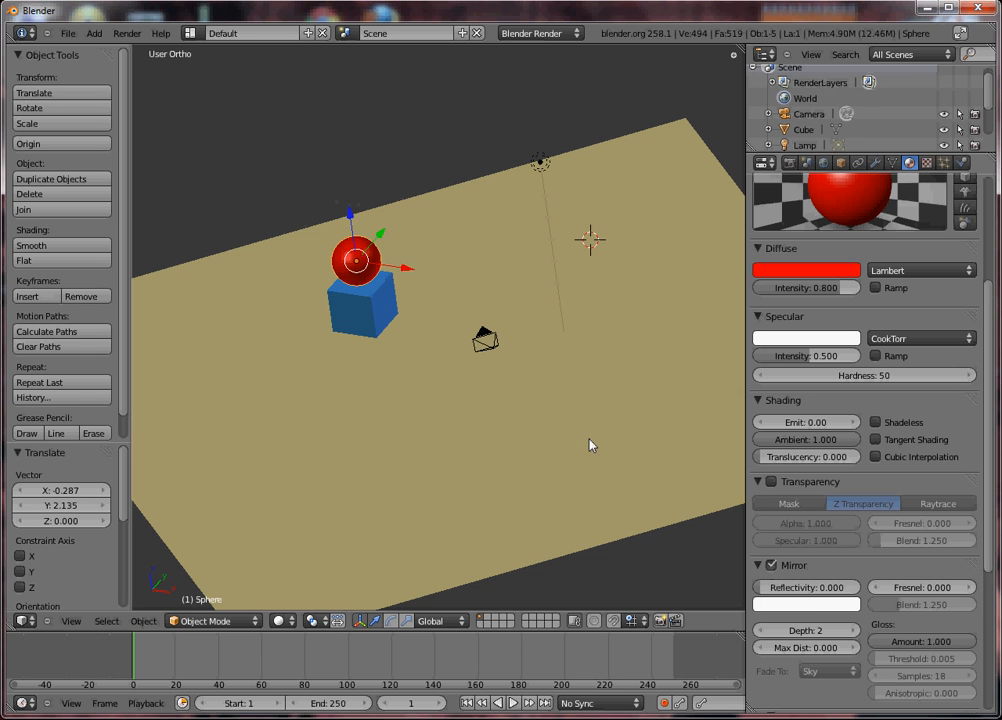
- Render the scene through the camera with the sphere's mirror reflectivity still at 0
key("KP_0")
key("F12")
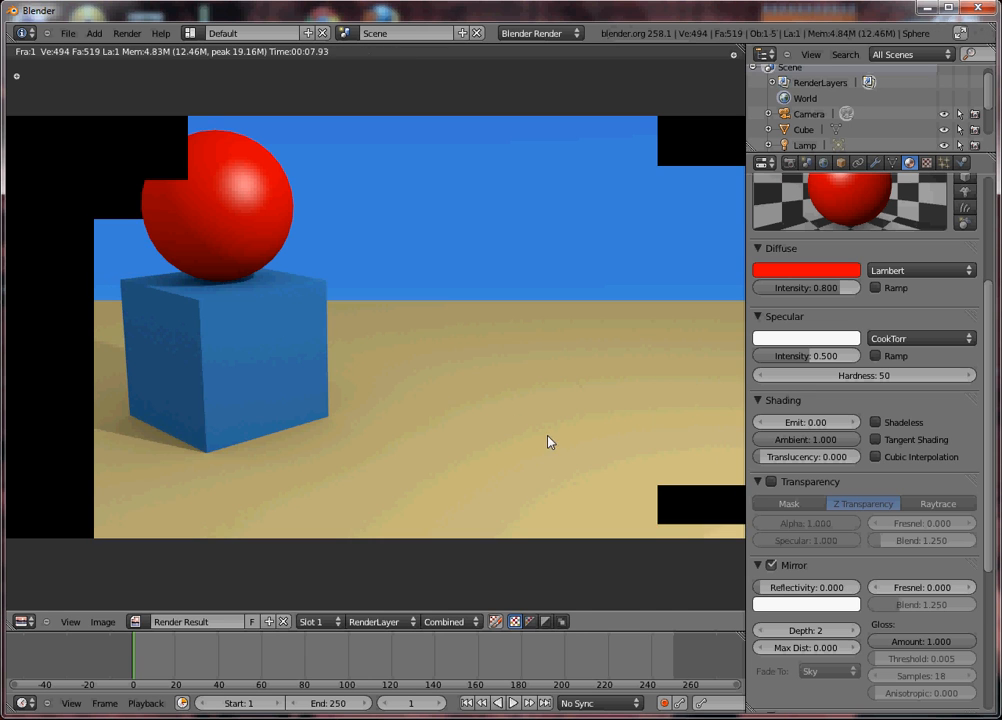
key("Escape")
- Set the sphere material's mirror reflectivity to 0.1 and render the scene
left_click_drag(776, 593, 782, 594)
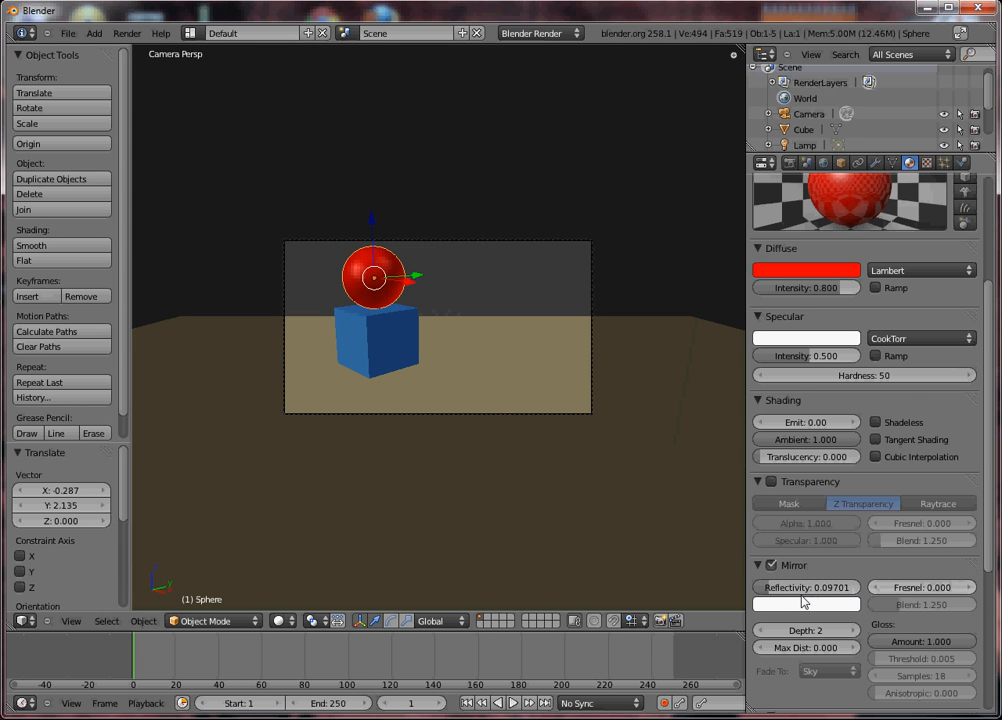
left_click(788, 589)
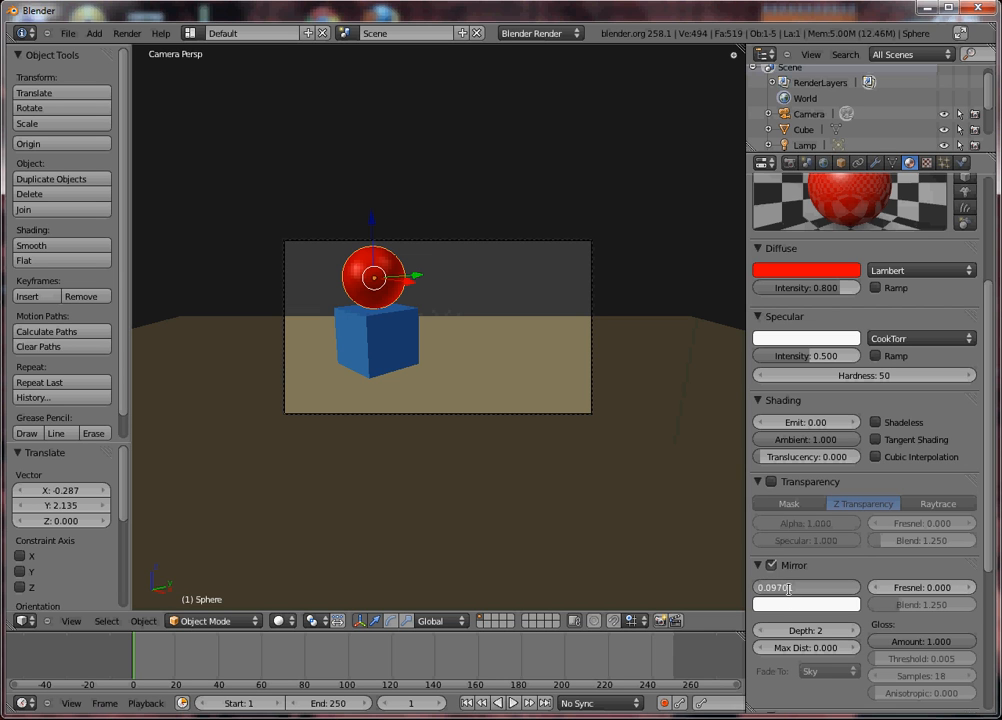
type("0.1")
key("Return")
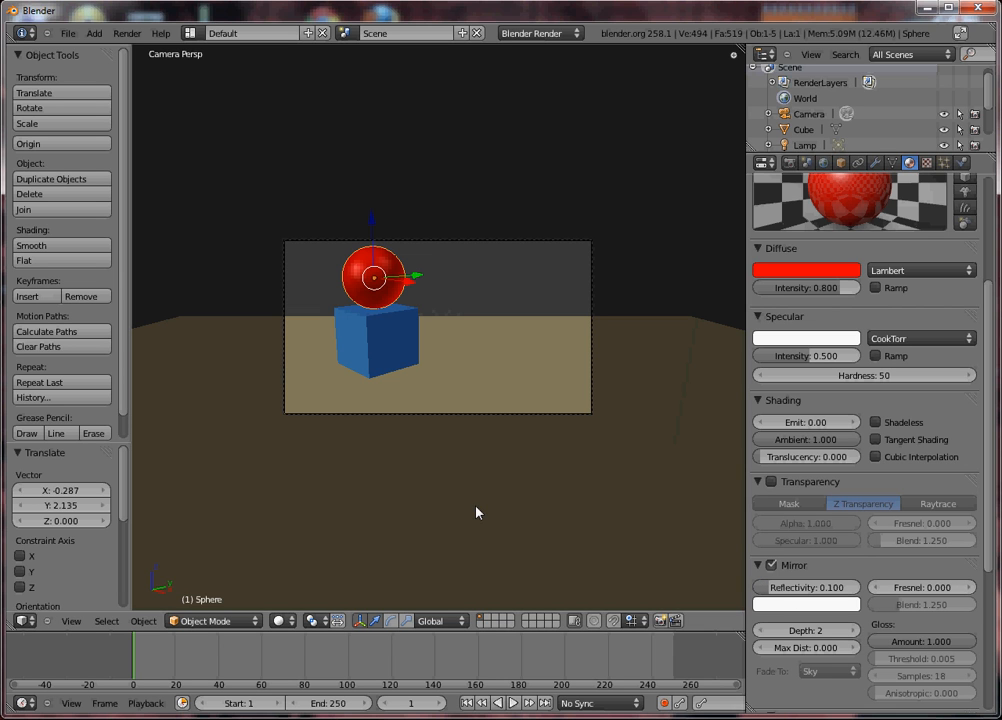
key("F12")
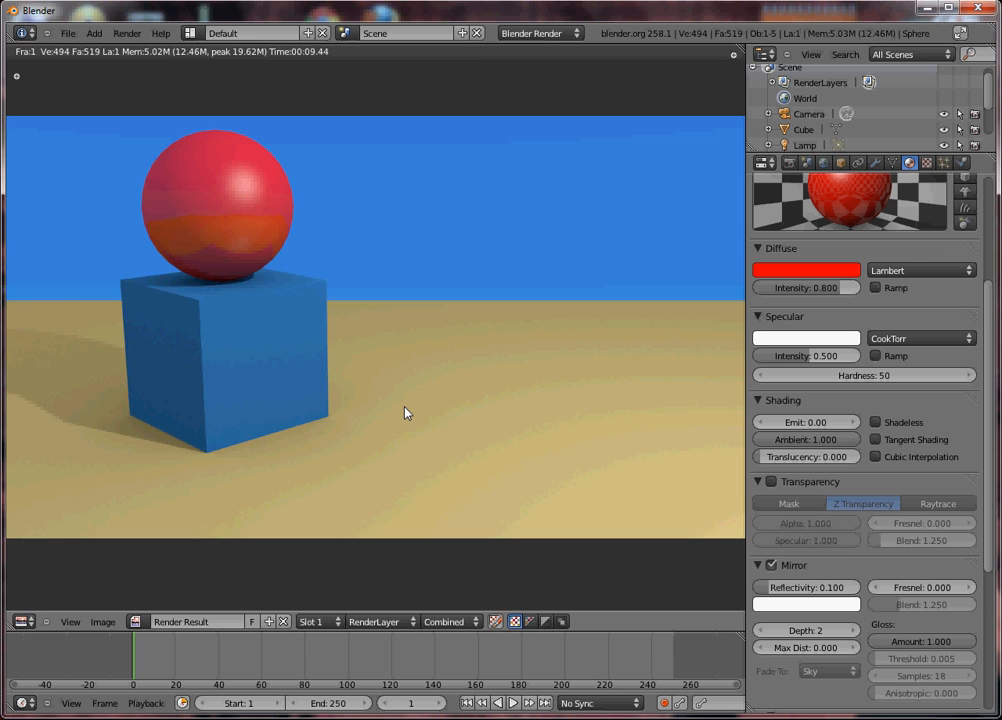
key("Escape")
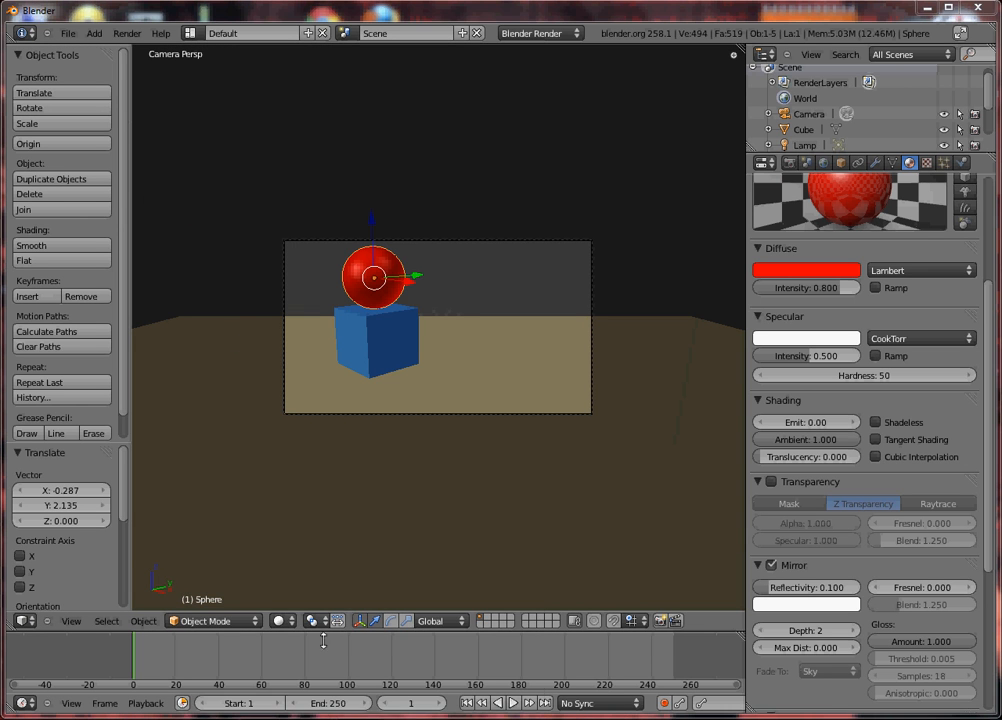
left_click(280, 660)
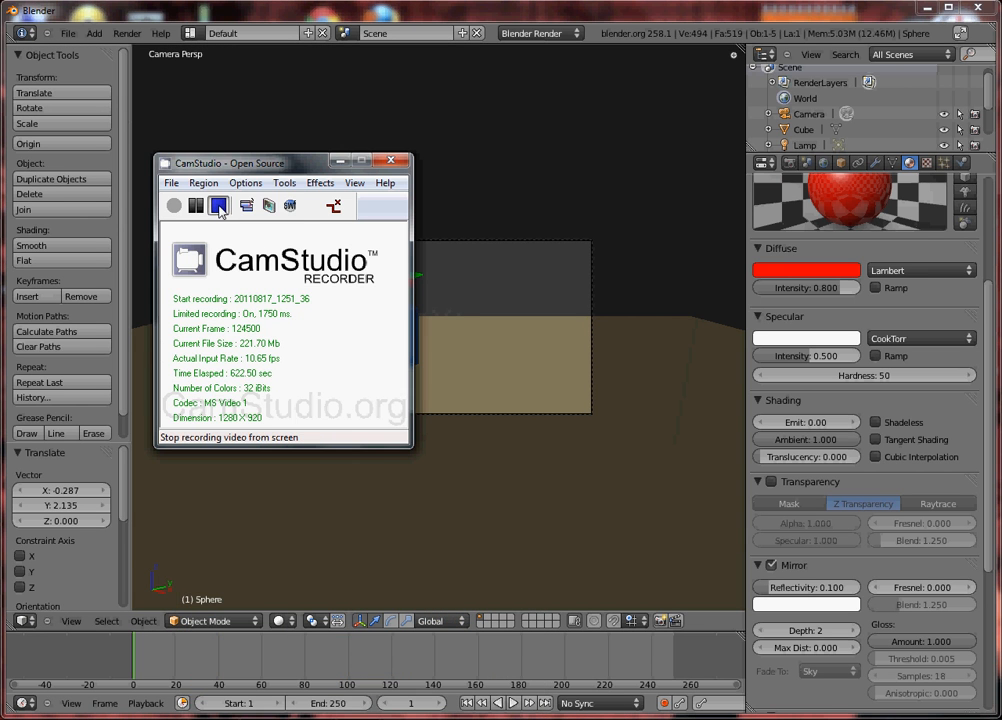